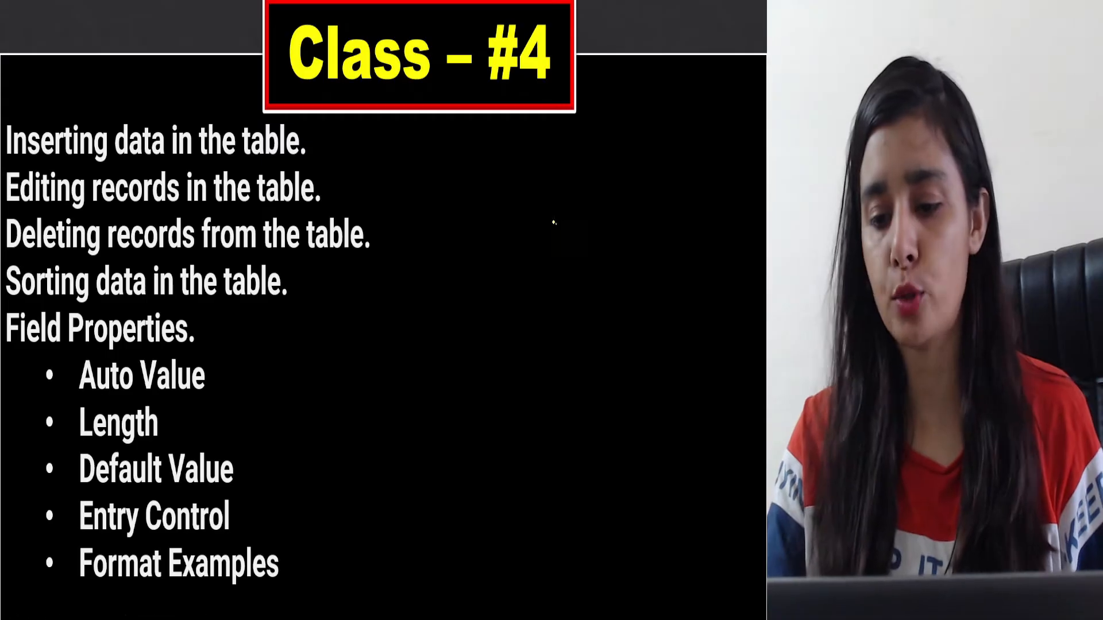
Step: Handwrite Class X, IT and 402 in the slide's empty area, separate them with lines and draw a frame around them
{"action": "mouse_move", "coordinate": [561, 221]}
{"action": "left_mouse_down"}
{"action": "mouse_move", "coordinate": [566, 236]}
{"action": "mouse_move", "coordinate": [599, 214]}
{"action": "left_mouse_up"}
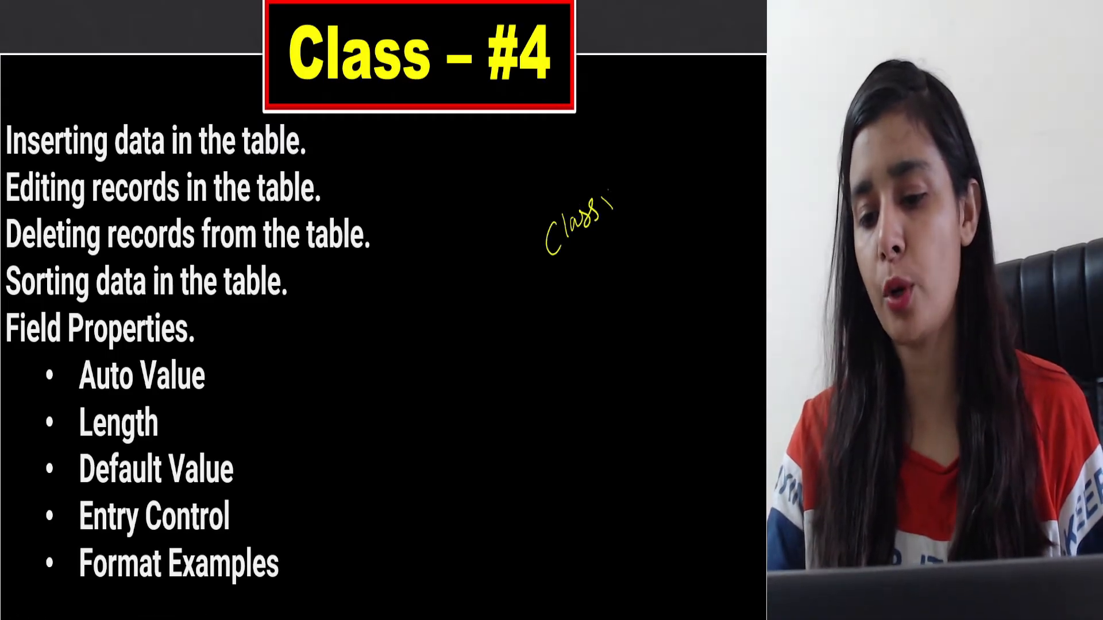
{"action": "left_click_drag", "start_coordinate": [544, 283], "coordinate": [637, 205]}
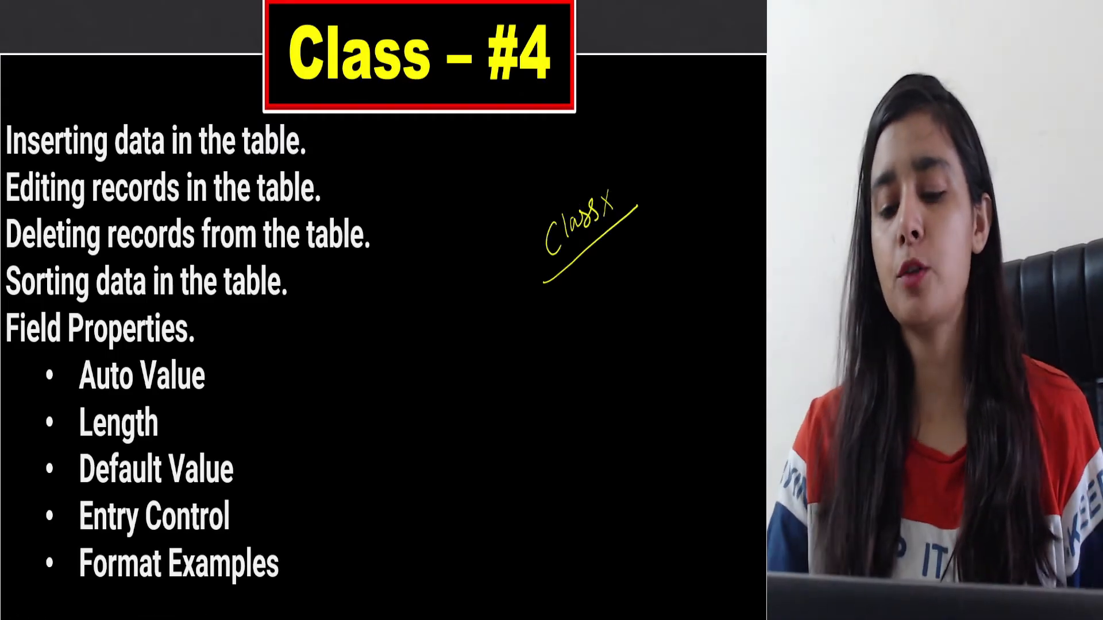
{"action": "left_click_drag", "start_coordinate": [580, 279], "coordinate": [595, 264]}
{"action": "left_click_drag", "start_coordinate": [558, 344], "coordinate": [645, 251]}
{"action": "left_click_drag", "start_coordinate": [599, 317], "coordinate": [608, 328]}
{"action": "mouse_move", "coordinate": [609, 324]}
{"action": "left_mouse_down"}
{"action": "mouse_move", "coordinate": [612, 339]}
{"action": "mouse_move", "coordinate": [618, 315]}
{"action": "mouse_move", "coordinate": [646, 308]}
{"action": "left_mouse_up"}
{"action": "left_click", "coordinate": [629, 294]}
{"action": "left_click", "coordinate": [631, 301]}
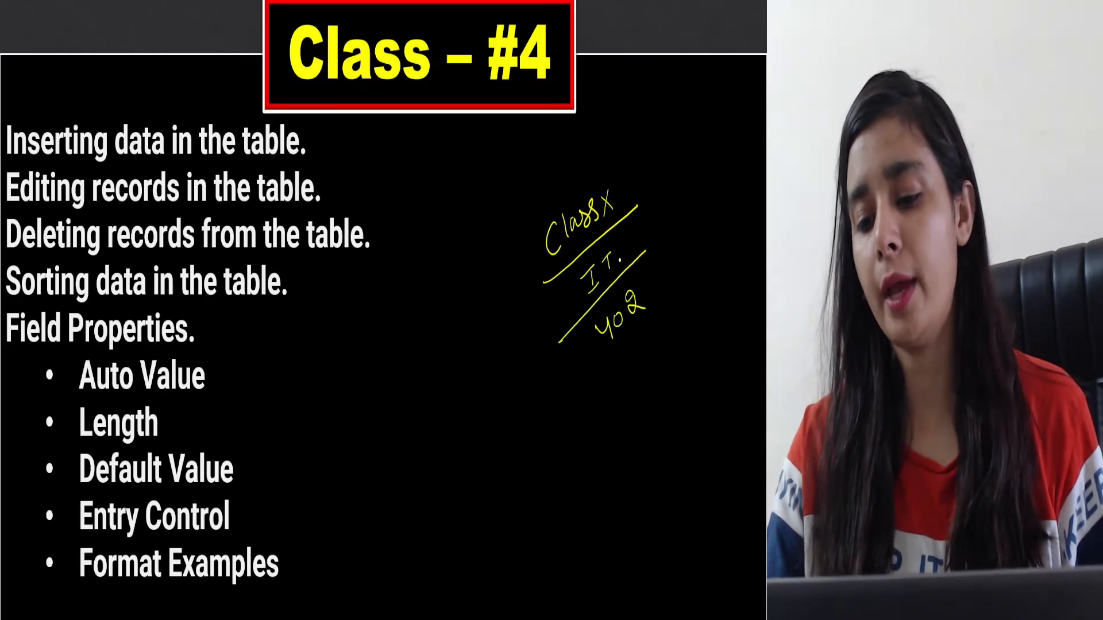
{"action": "mouse_move", "coordinate": [520, 220]}
{"action": "left_mouse_down"}
{"action": "mouse_move", "coordinate": [634, 126]}
{"action": "mouse_move", "coordinate": [623, 396]}
{"action": "mouse_move", "coordinate": [459, 159]}
{"action": "left_mouse_up"}
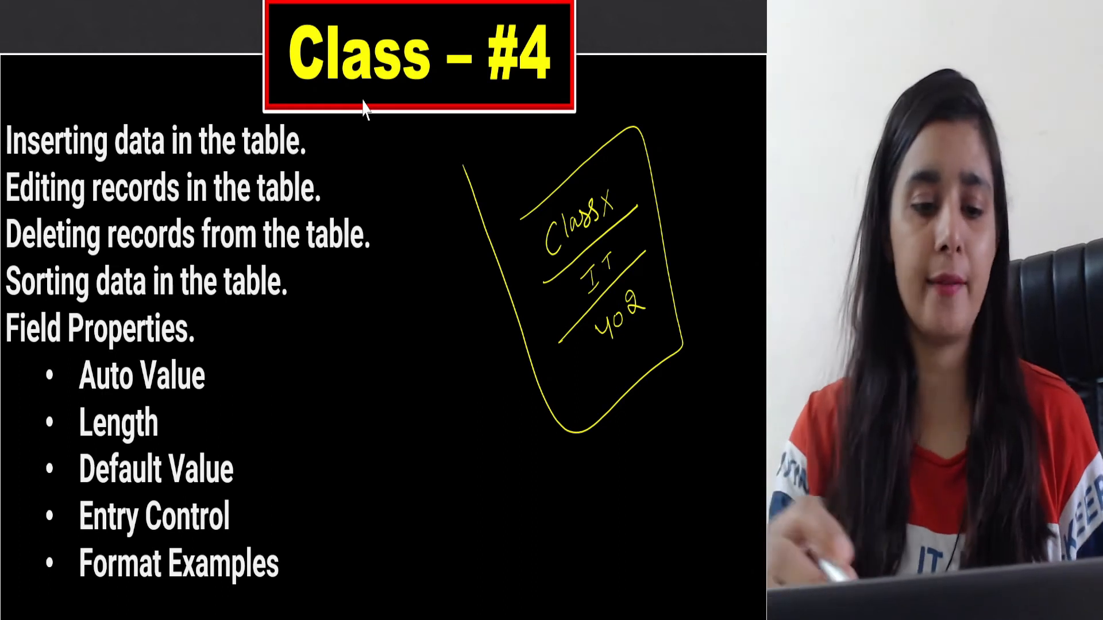
Step: Draw tick marks beside the inserting, editing, deleting and sorting topics on the slide
{"action": "left_click_drag", "start_coordinate": [306, 142], "coordinate": [332, 136]}
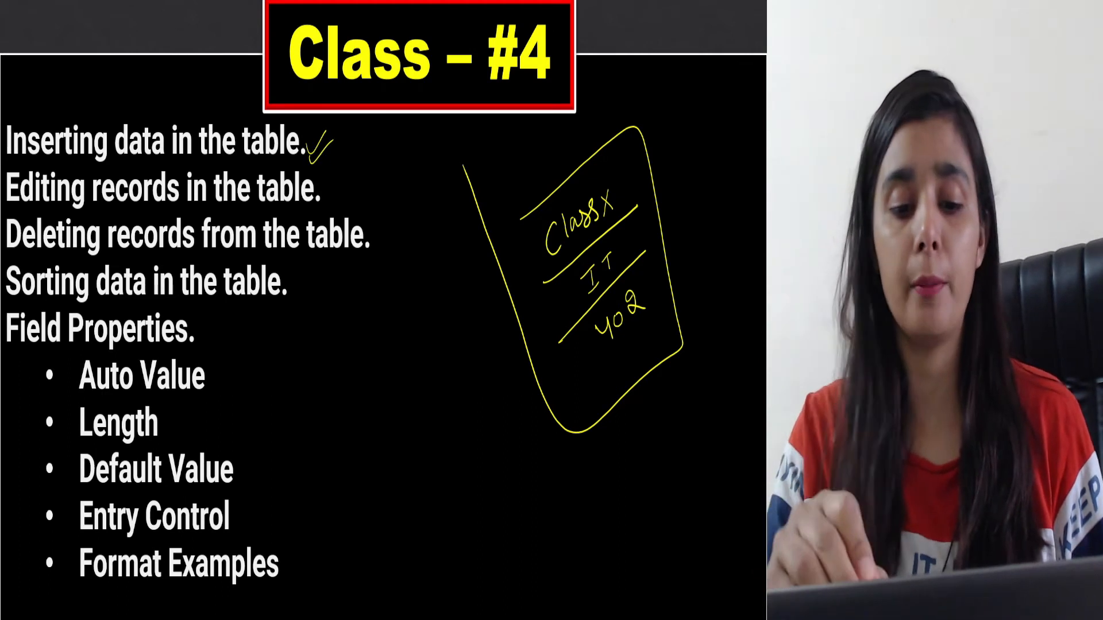
{"action": "left_click_drag", "start_coordinate": [340, 192], "coordinate": [361, 181]}
{"action": "left_click_drag", "start_coordinate": [369, 250], "coordinate": [398, 251]}
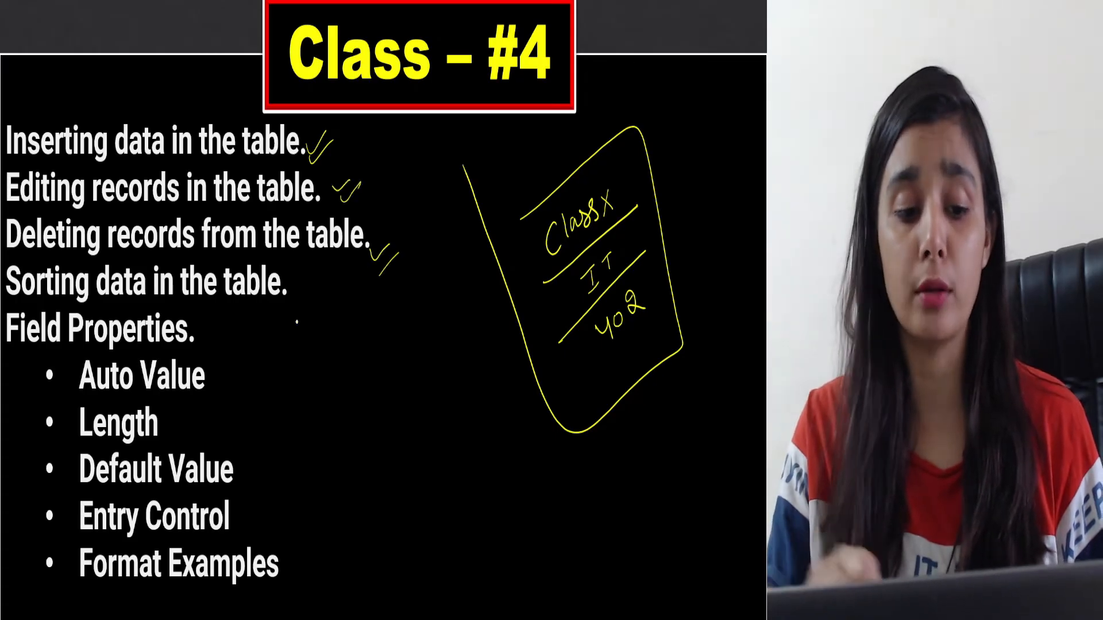
{"action": "left_click_drag", "start_coordinate": [274, 310], "coordinate": [303, 293]}
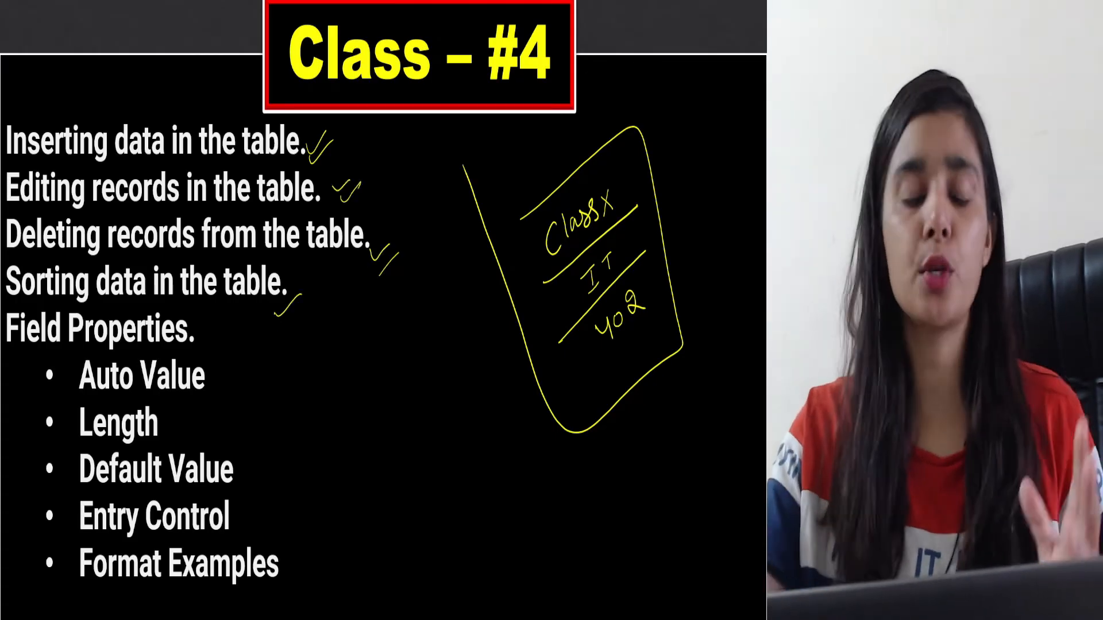
Step: End the slide show, discard the ink annotations and select the "Inserting data in the table." line
{"action": "key", "text": "Escape"}
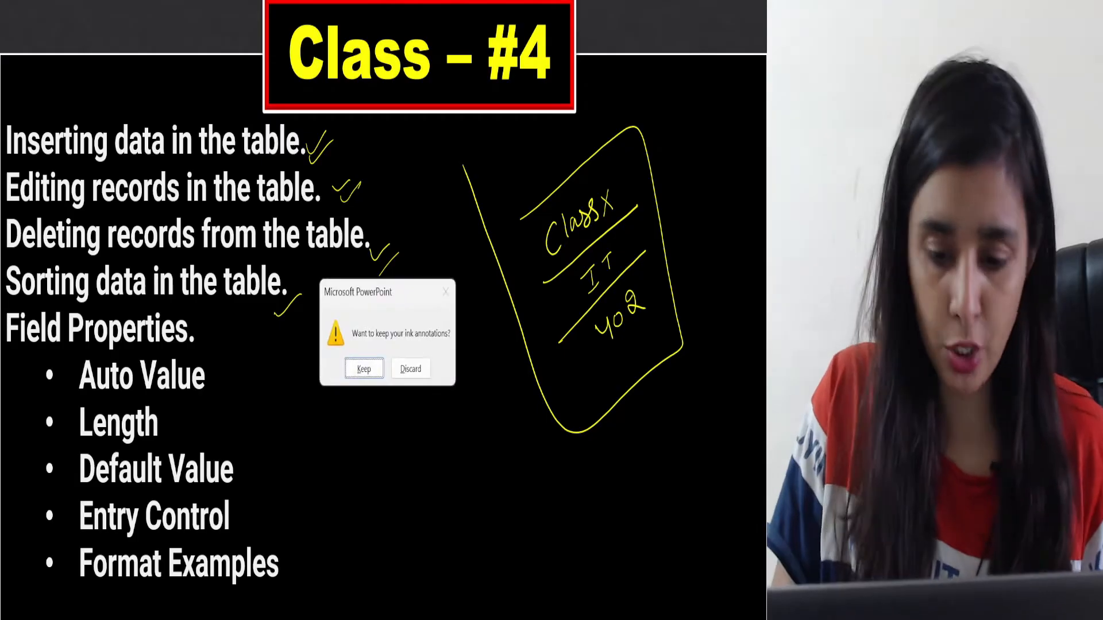
{"action": "left_click", "coordinate": [412, 369]}
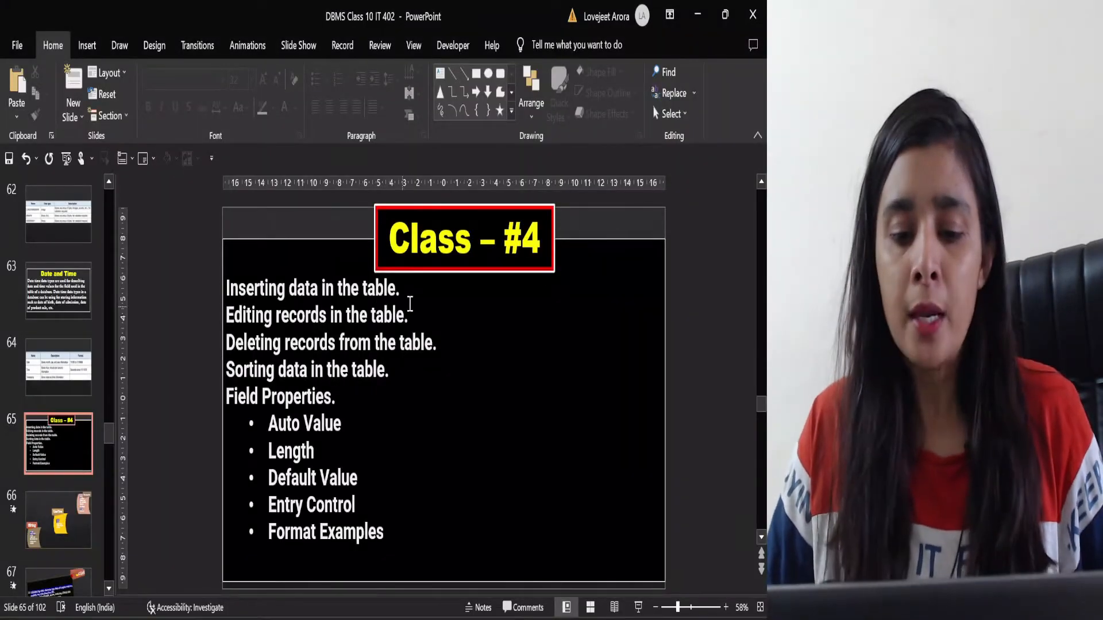
{"action": "left_click_drag", "start_coordinate": [408, 297], "coordinate": [218, 294]}
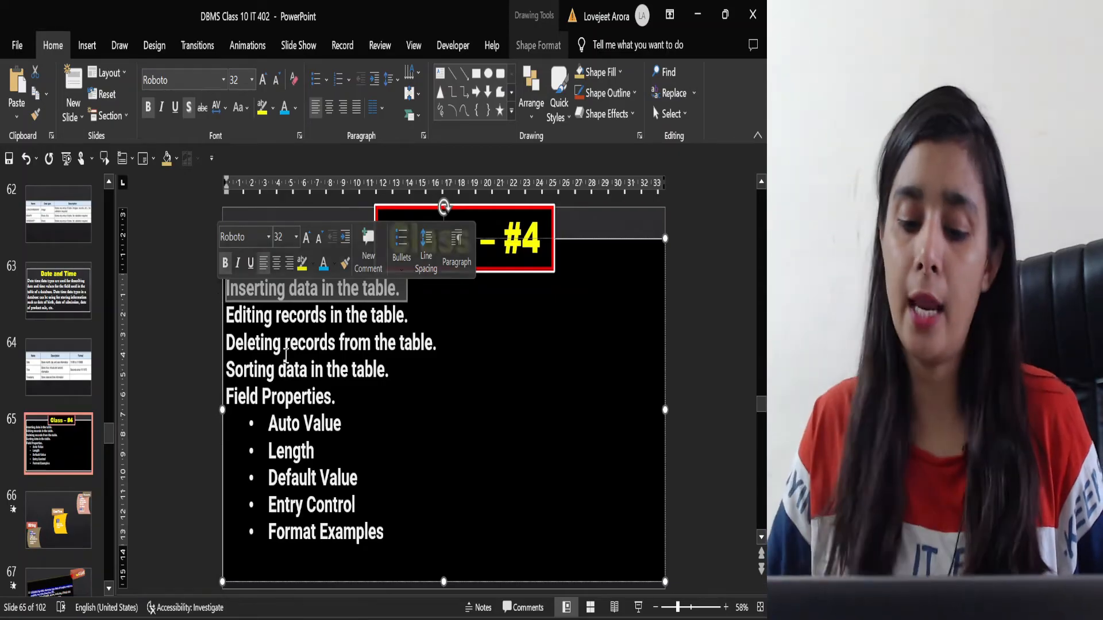
Step: Switch to OpenOffice Base and close the Library table's design window to return to the class10IT.odb database
{"action": "key", "text": "alt+Tab"}
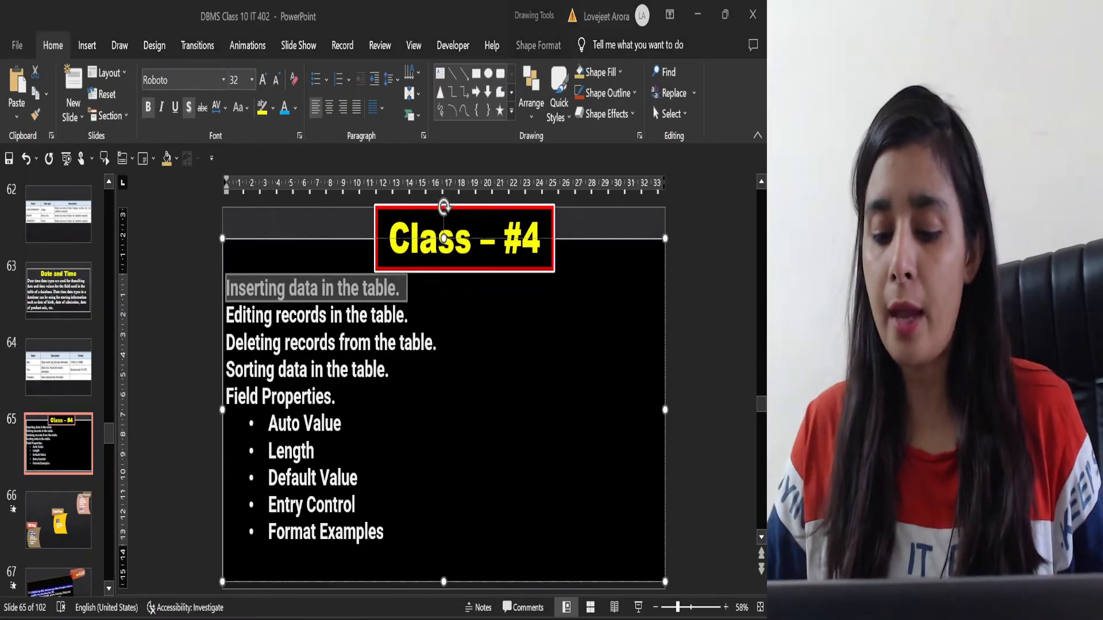
{"action": "mouse_move", "coordinate": [517, 618]}
{"action": "left_click", "coordinate": [556, 527]}
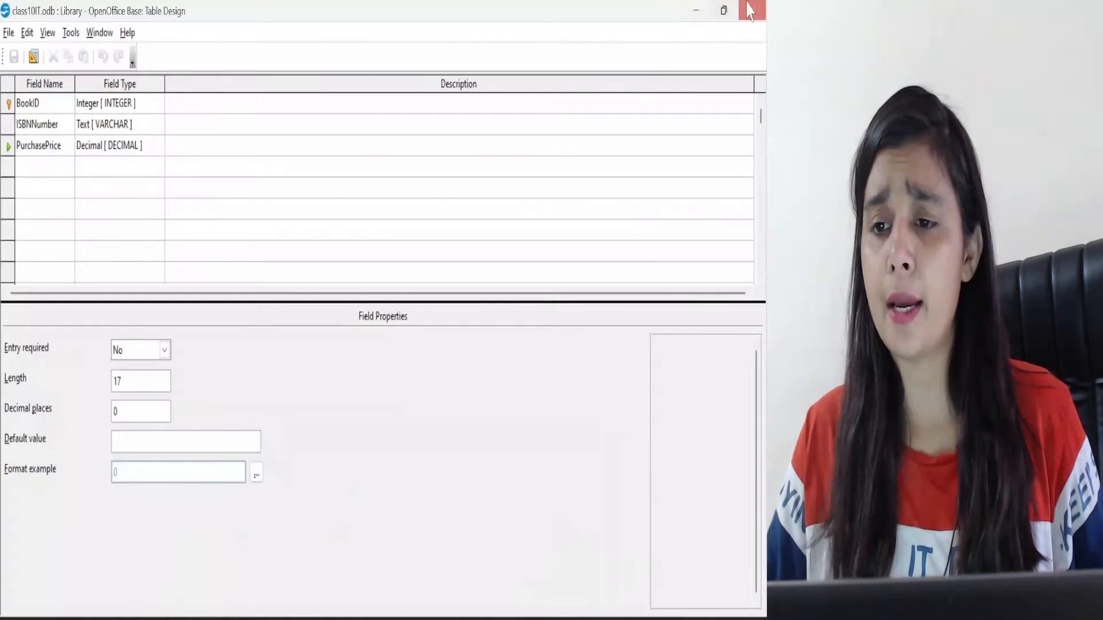
{"action": "left_click", "coordinate": [754, 6]}
{"action": "left_click", "coordinate": [463, 487]}
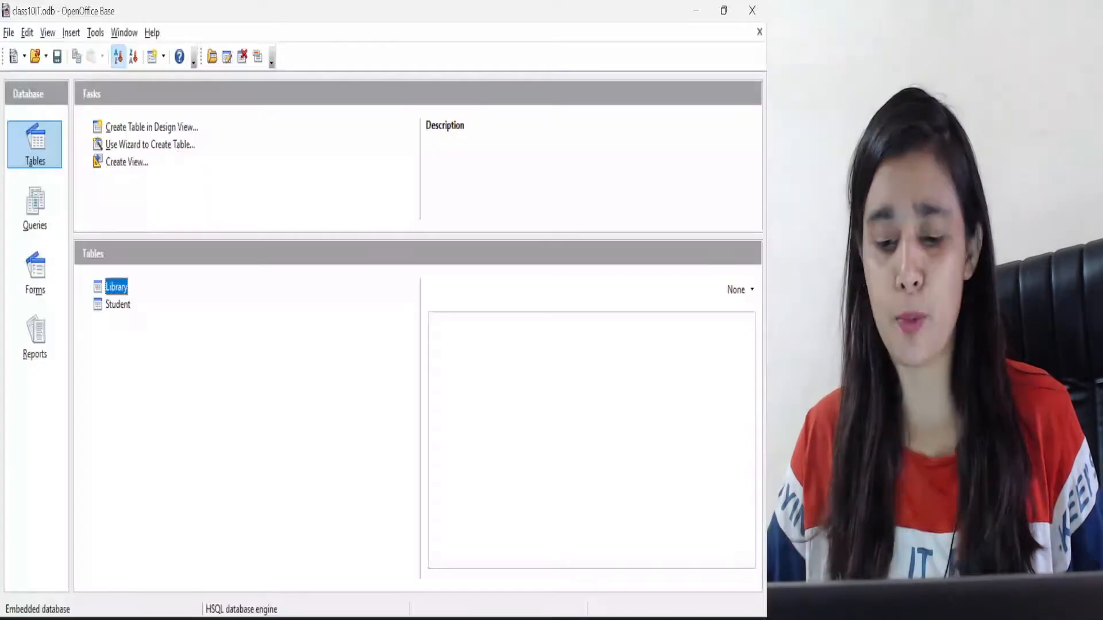
Step: Create a new table in Design View and add the field Std_Id with type Integer [ INTEGER ]
{"action": "key", "text": "alt+Tab"}
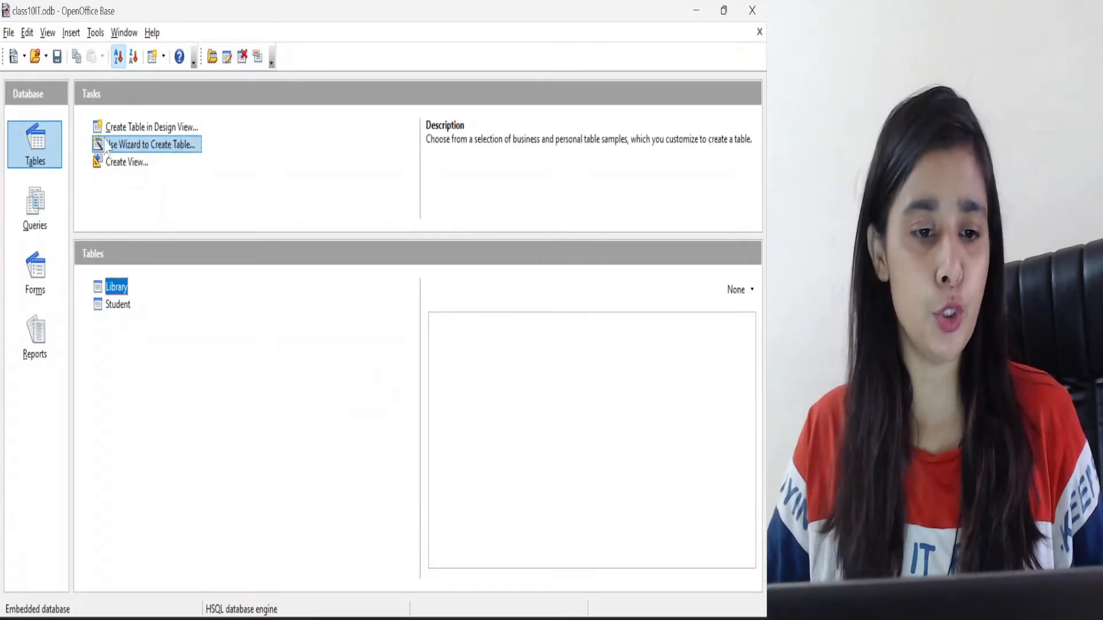
{"action": "left_click", "coordinate": [124, 131]}
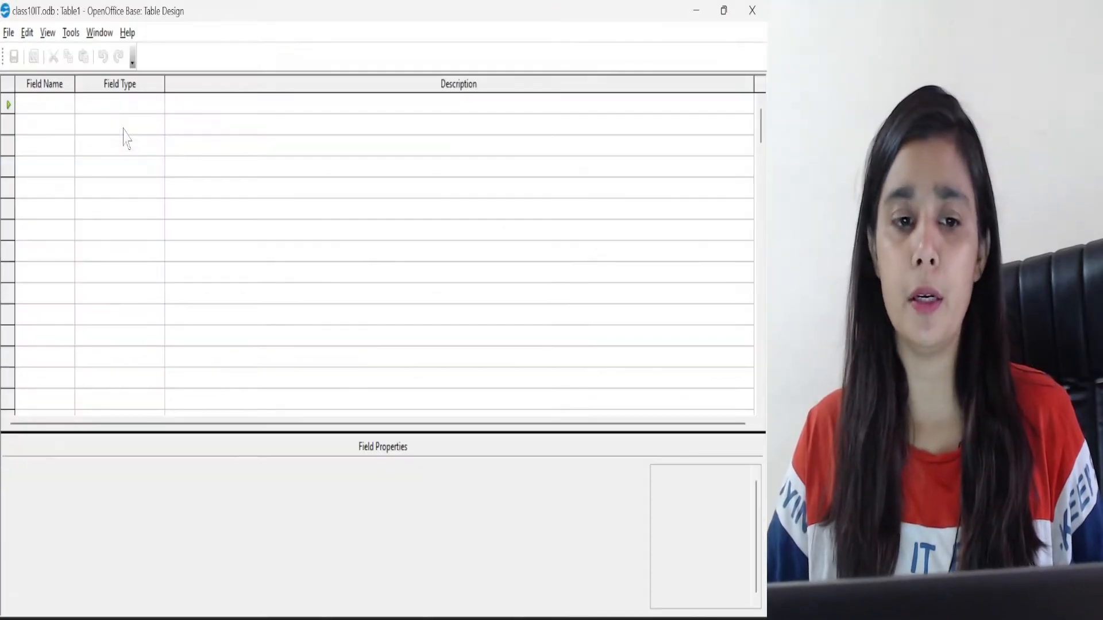
{"action": "left_click", "coordinate": [44, 104]}
{"action": "left_click", "coordinate": [44, 102]}
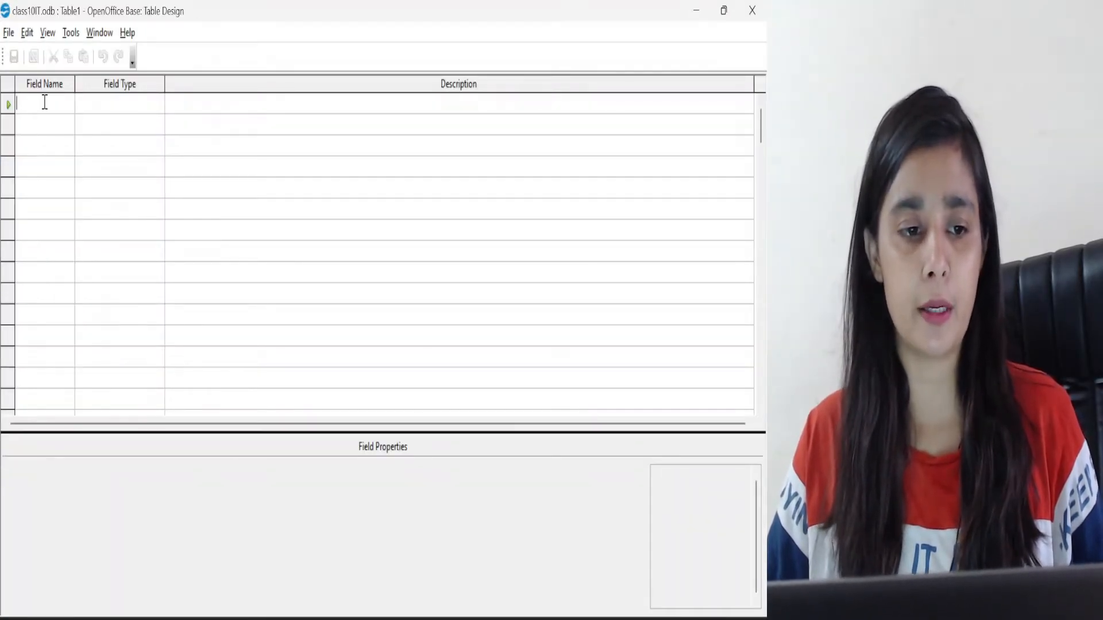
{"action": "type", "text": "Std_Id"}
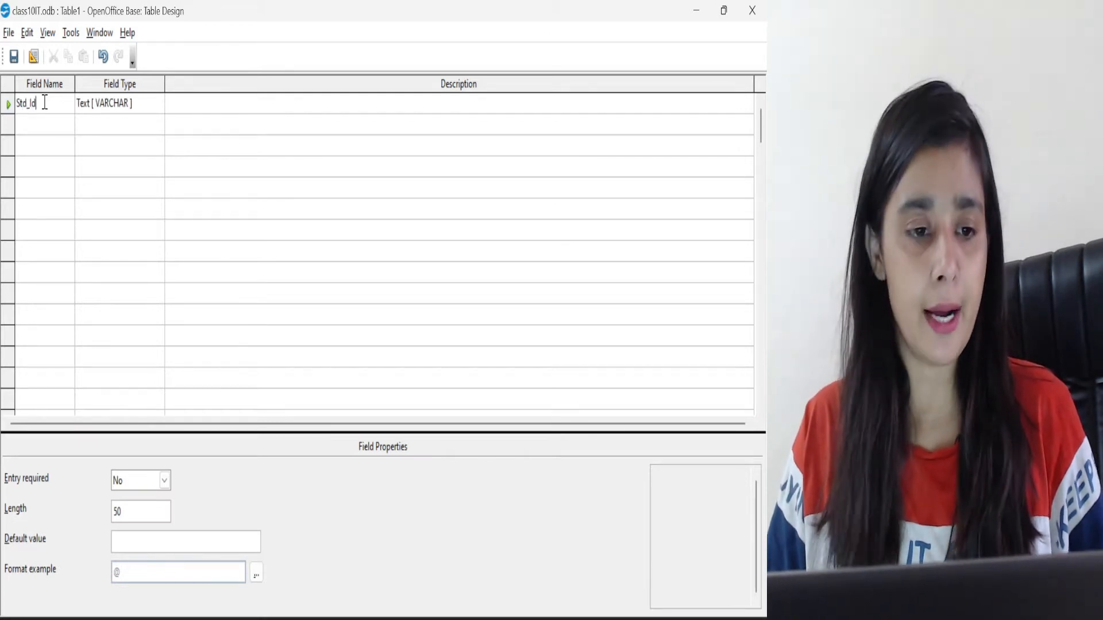
{"action": "left_click", "coordinate": [124, 103]}
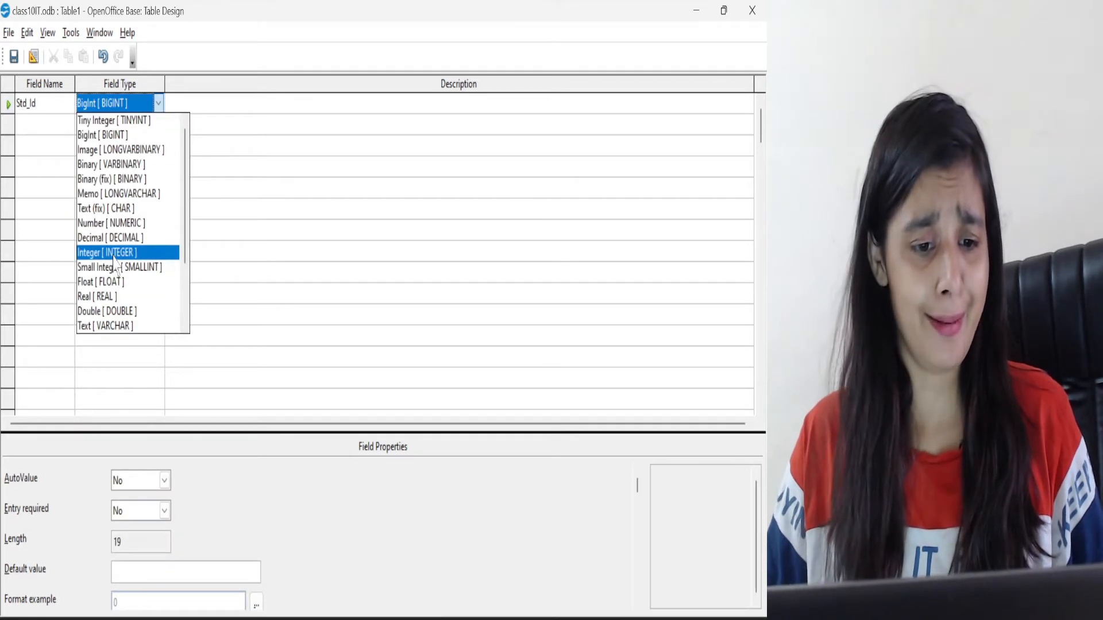
{"action": "left_click", "coordinate": [113, 256]}
{"action": "left_click", "coordinate": [47, 123]}
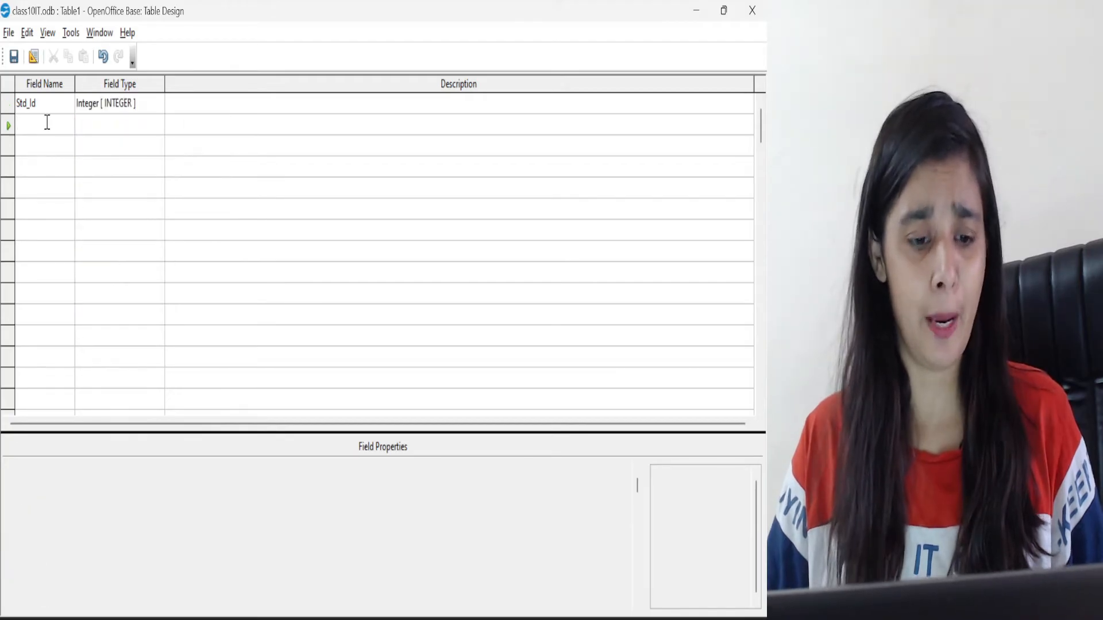
Step: Show the properties of the Std_Id field and capture a screenshot of the Field Properties area
{"action": "left_click", "coordinate": [105, 108]}
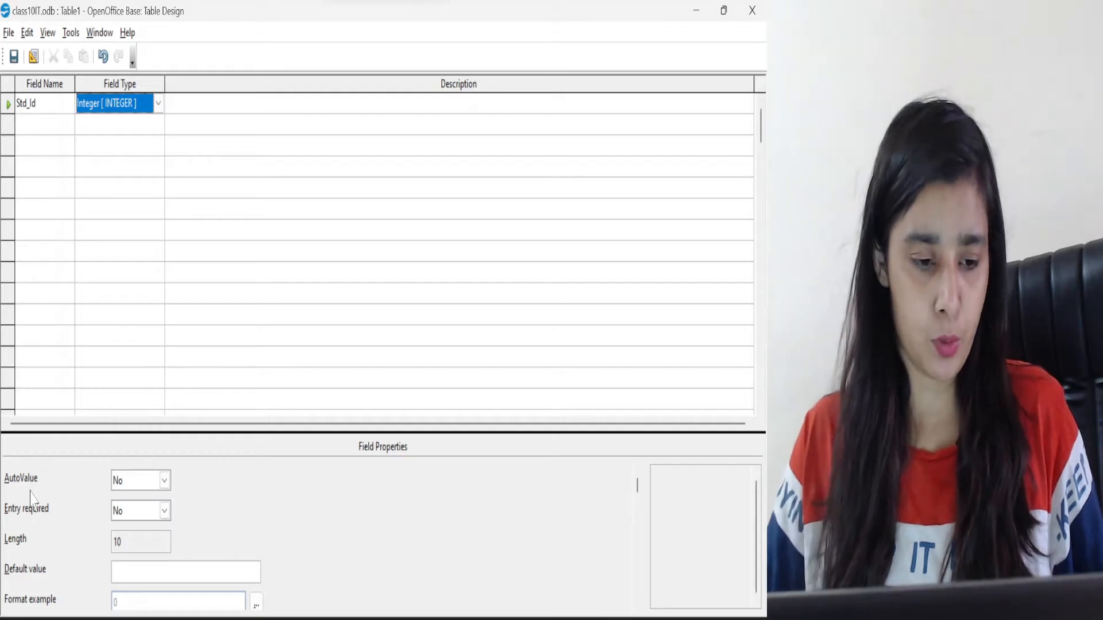
{"action": "key", "text": "shift+super+s"}
{"action": "left_click_drag", "start_coordinate": [2, 448], "coordinate": [304, 619]}
Step: Switch to PowerPoint and color the Field Properties line and its five bullet items blue
{"action": "left_click", "coordinate": [342, 619]}
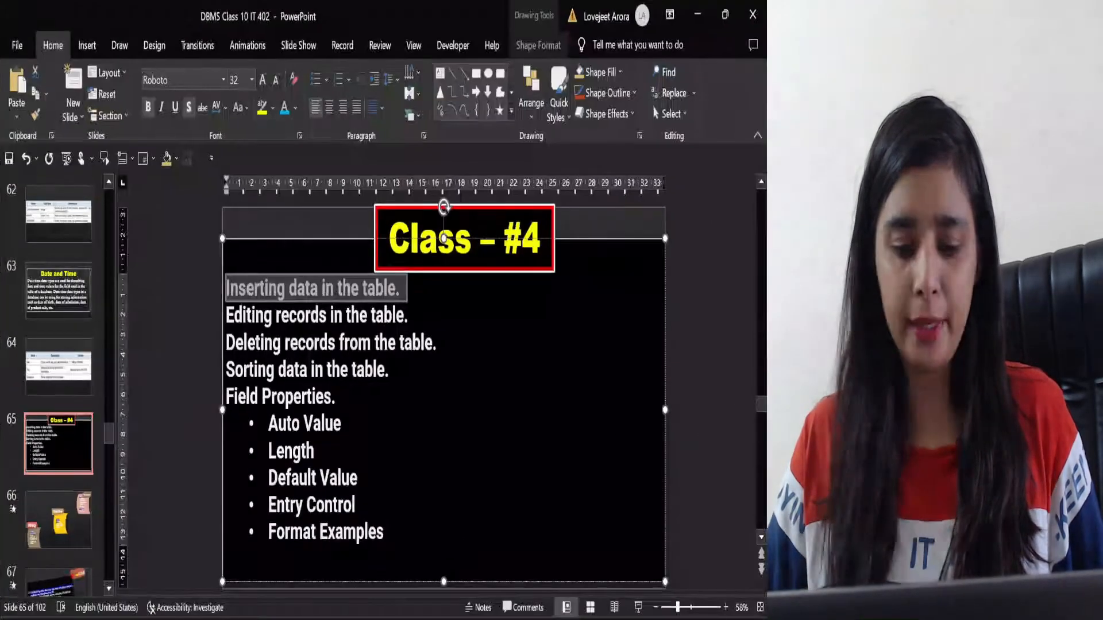
{"action": "left_click_drag", "start_coordinate": [228, 395], "coordinate": [398, 534]}
{"action": "left_click", "coordinate": [502, 504]}
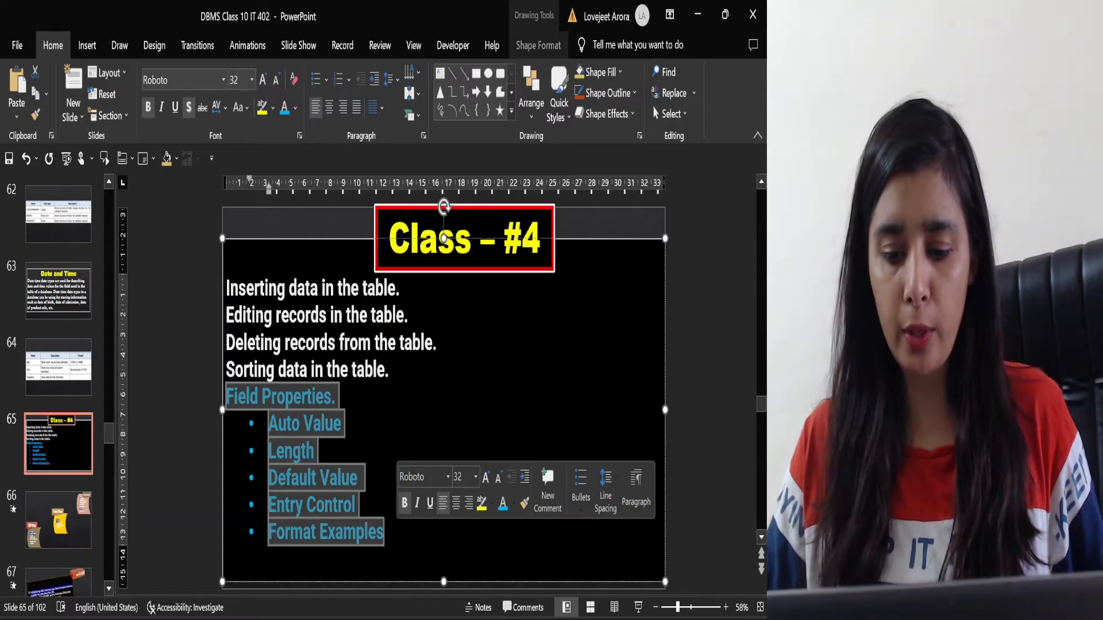
Step: Return to the table design in OpenOffice Base and add the text fields Std_Name and Class below Std_Id
{"action": "mouse_move", "coordinate": [521, 618]}
{"action": "left_click", "coordinate": [551, 550]}
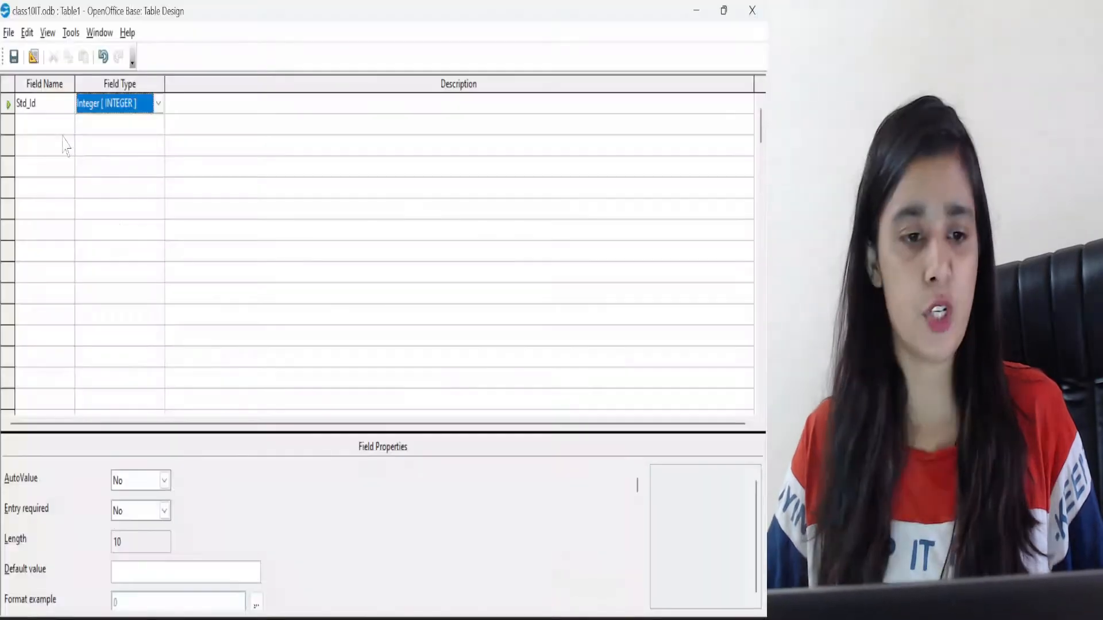
{"action": "left_click", "coordinate": [55, 120]}
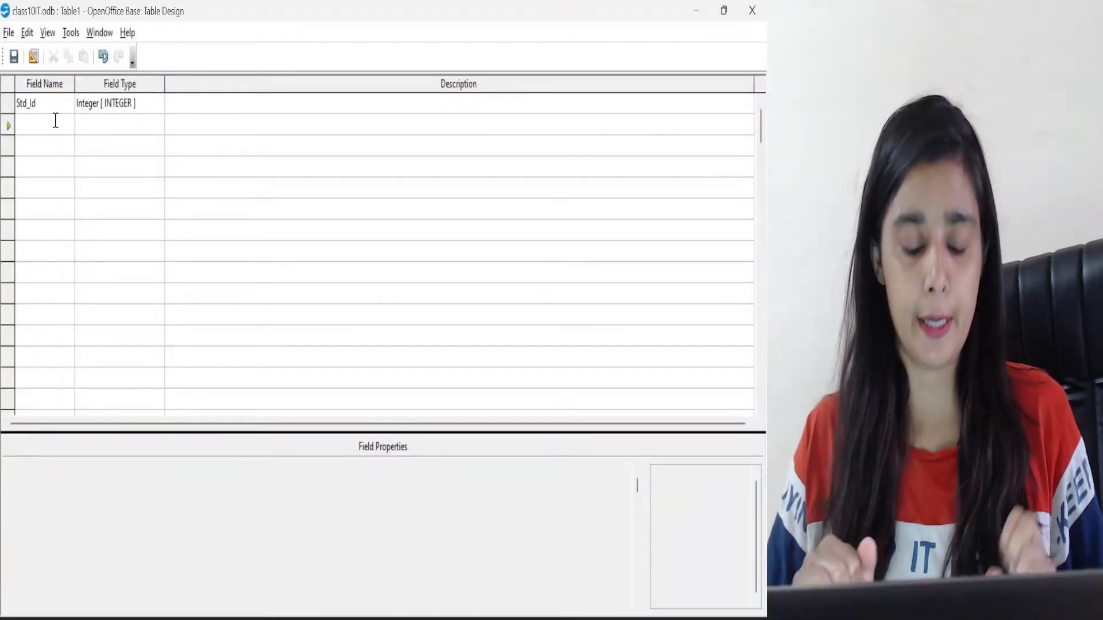
{"action": "type", "text": "Std"}
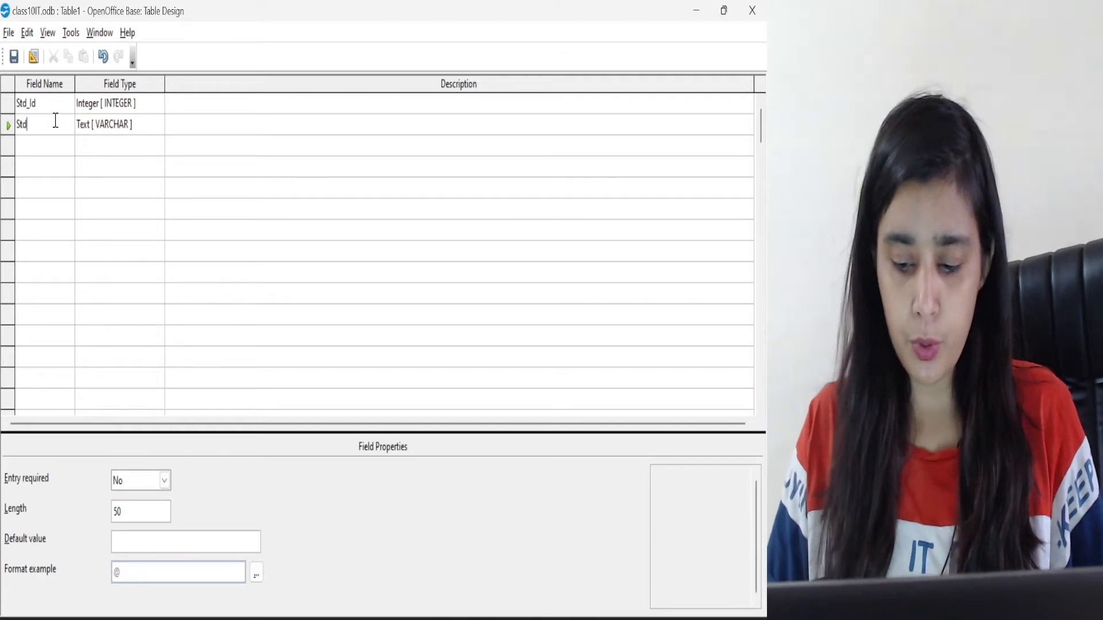
{"action": "type", "text": "_Name"}
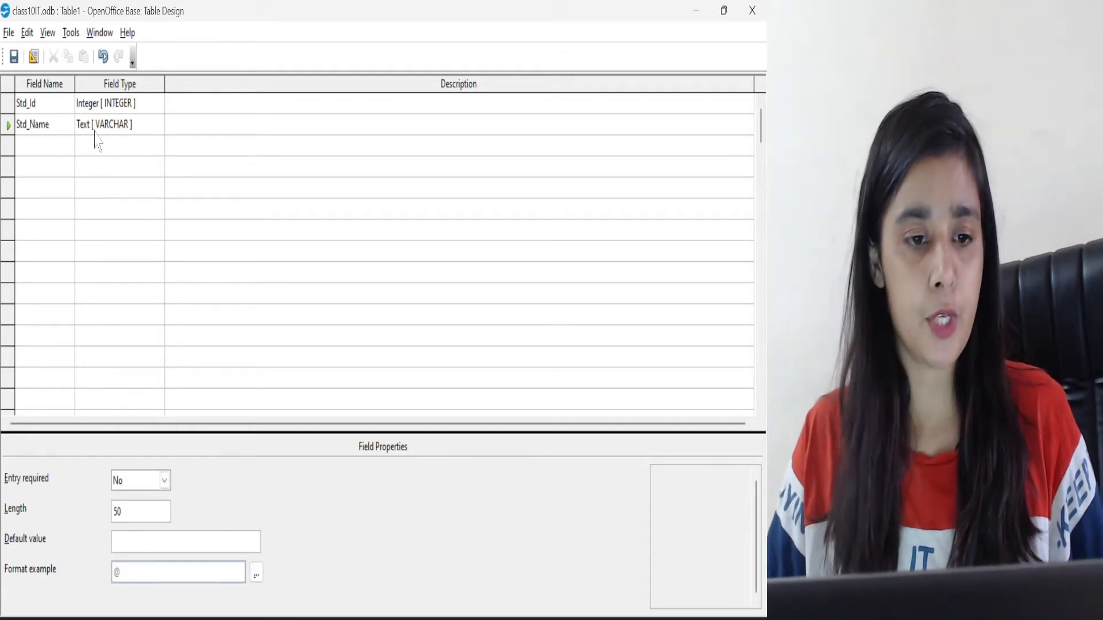
{"action": "left_click", "coordinate": [62, 142]}
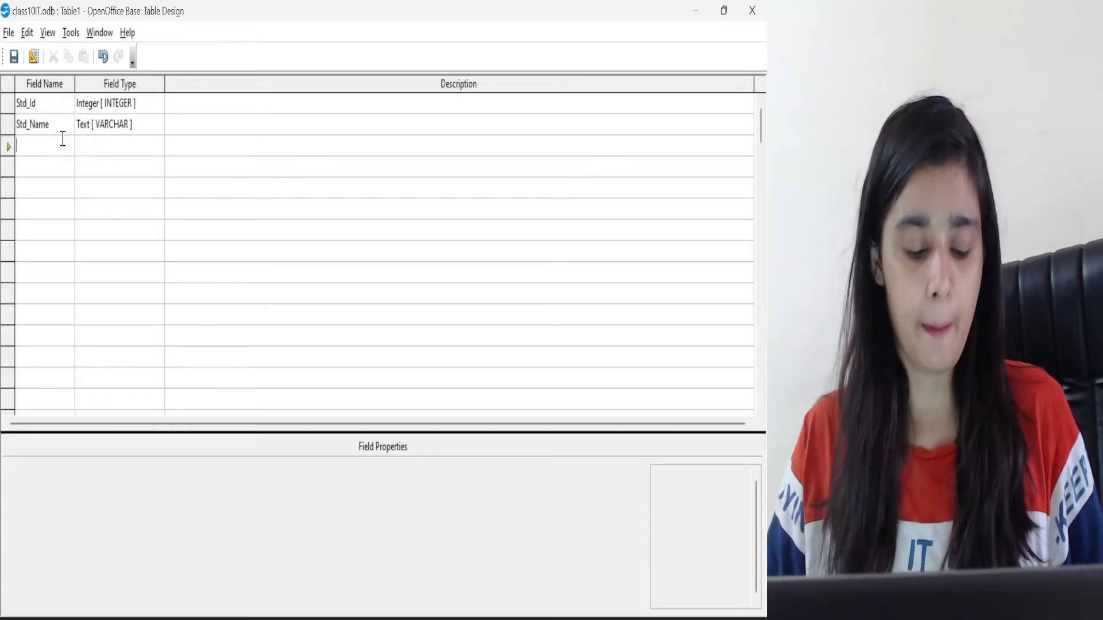
{"action": "type", "text": "Class"}
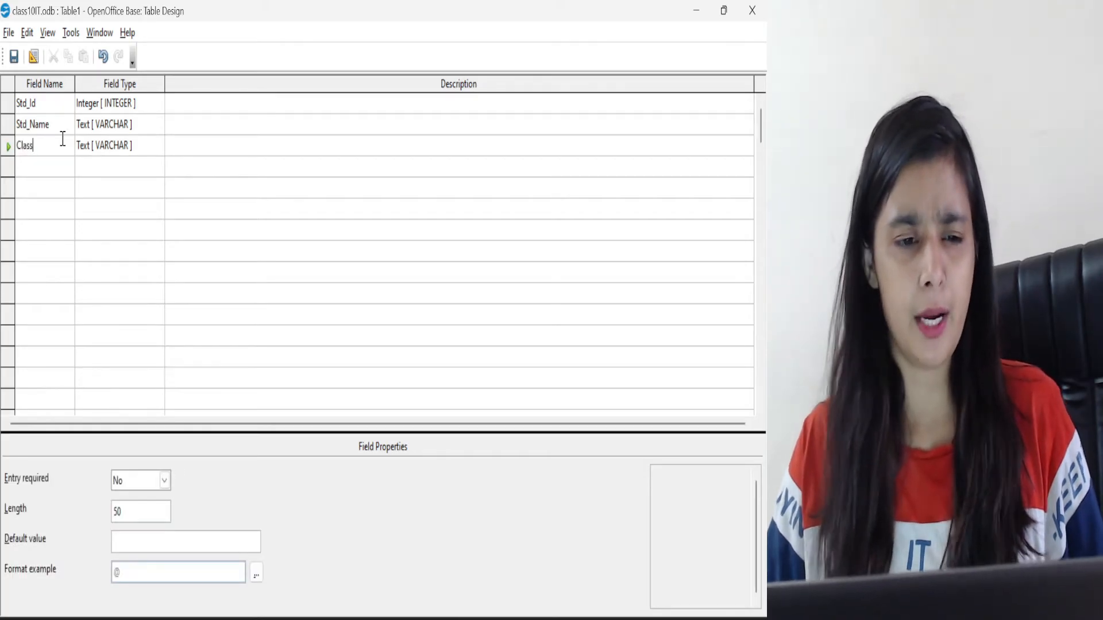
Step: Add the field Marks below Class and set its type to Float [ FLOAT ]
{"action": "left_click", "coordinate": [50, 167]}
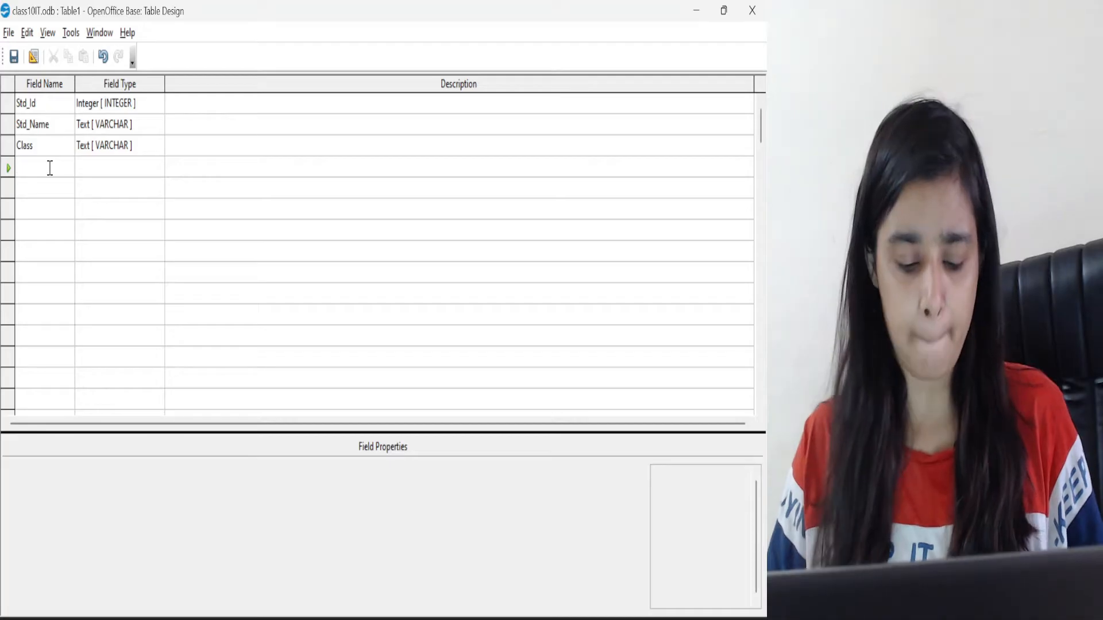
{"action": "type", "text": "Marks"}
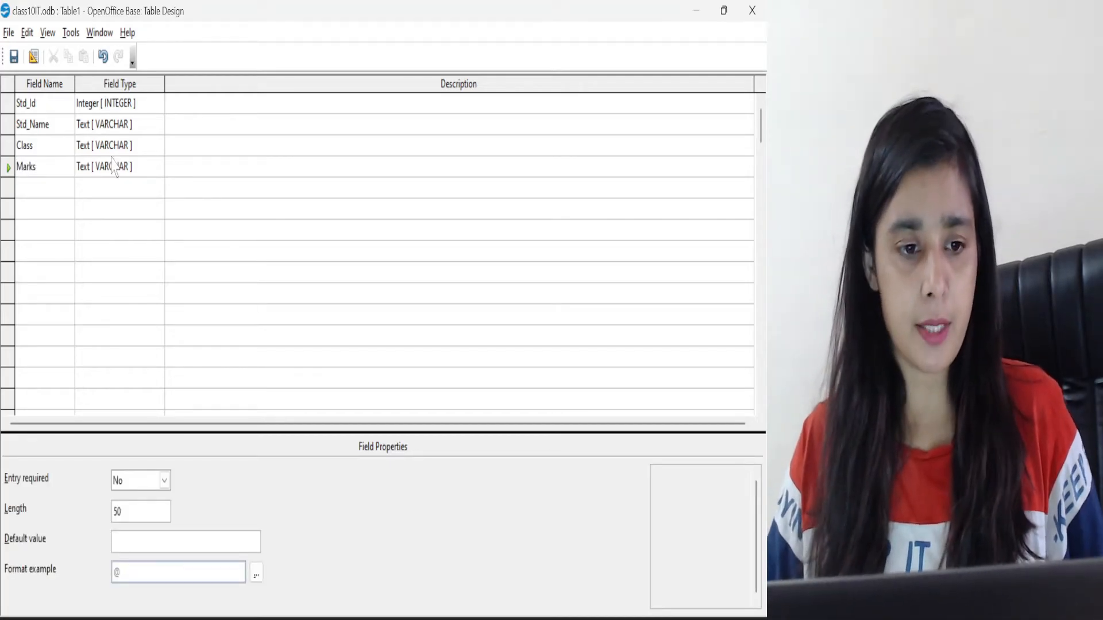
{"action": "left_click", "coordinate": [113, 155]}
{"action": "left_click", "coordinate": [140, 167]}
{"action": "left_click", "coordinate": [158, 166]}
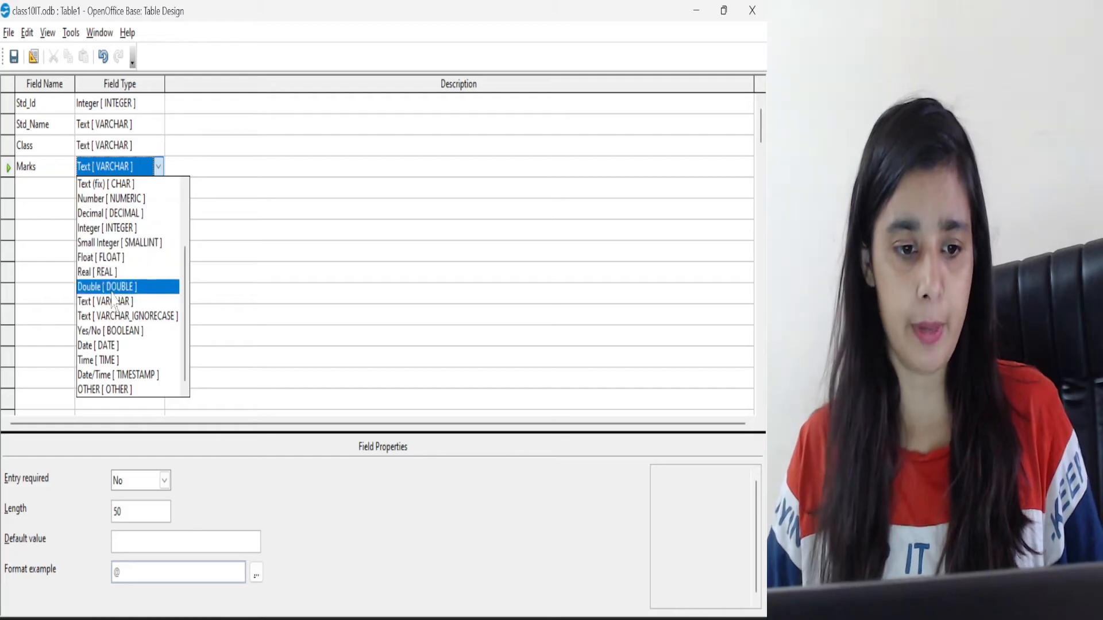
{"action": "left_click", "coordinate": [110, 258]}
Step: Add the field Dob with type Date [ DATE ] below Marks, followed by the text field City
{"action": "left_click", "coordinate": [32, 191]}
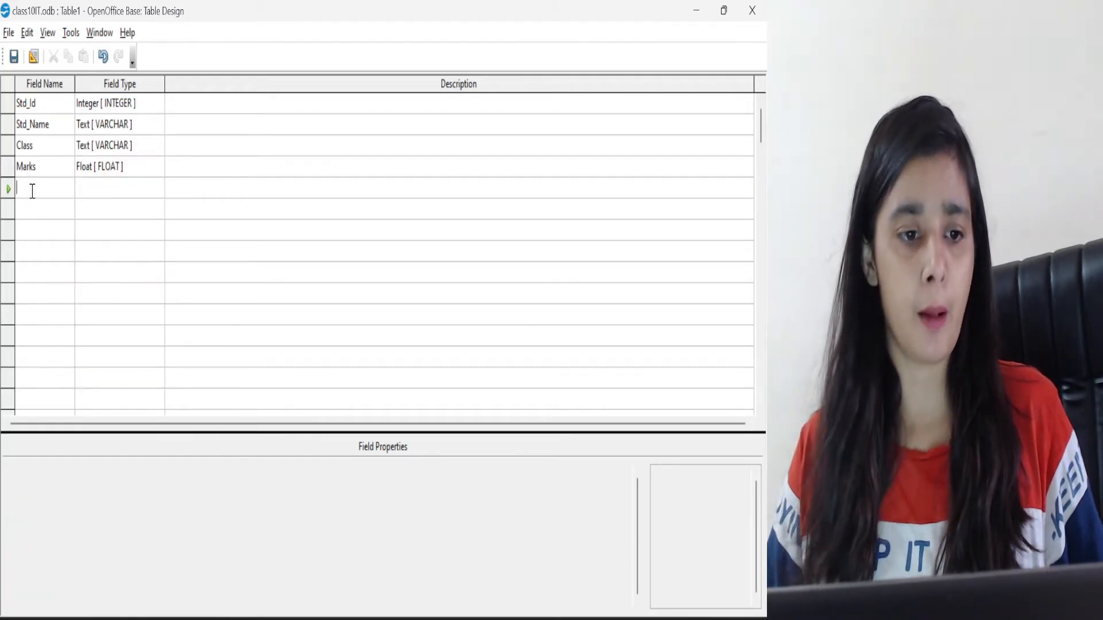
{"action": "type", "text": "Do"}
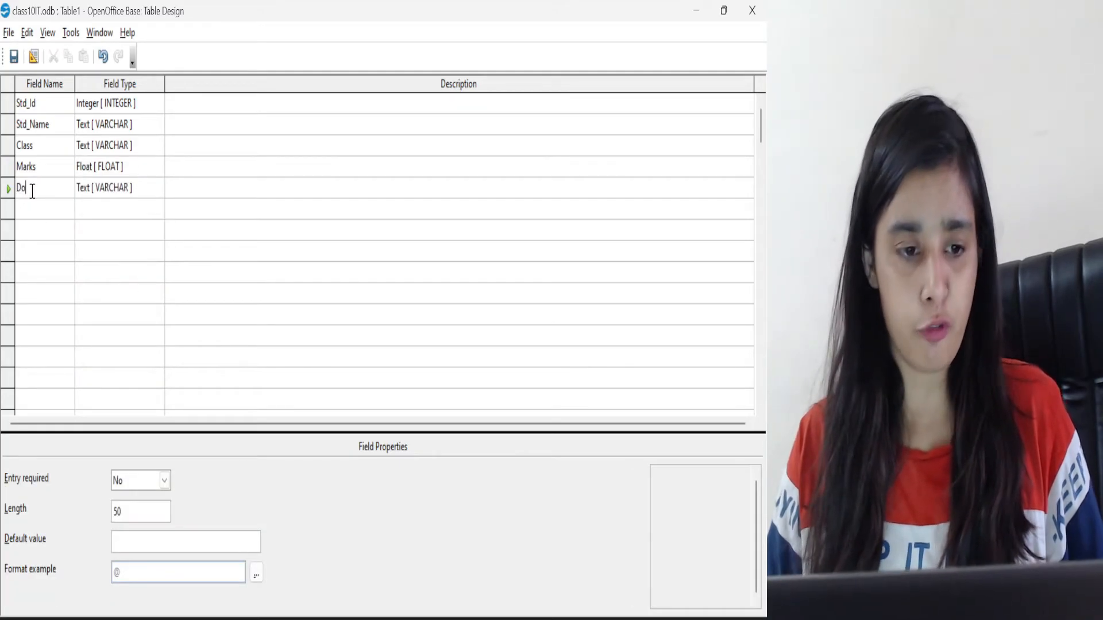
{"action": "type", "text": "b"}
{"action": "left_click", "coordinate": [101, 190]}
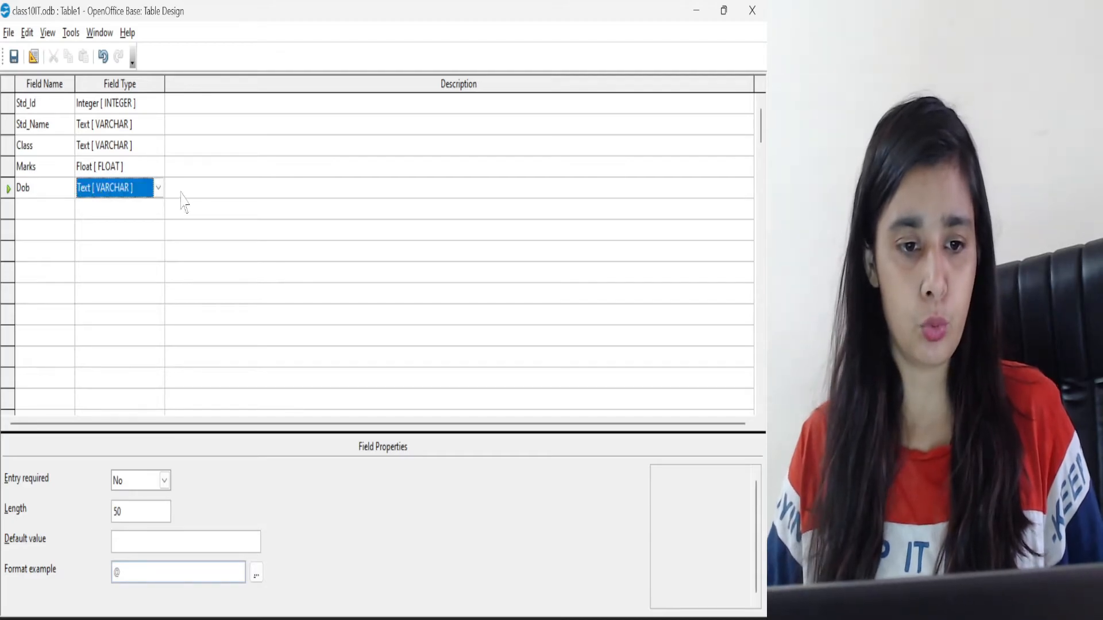
{"action": "left_click", "coordinate": [159, 188]}
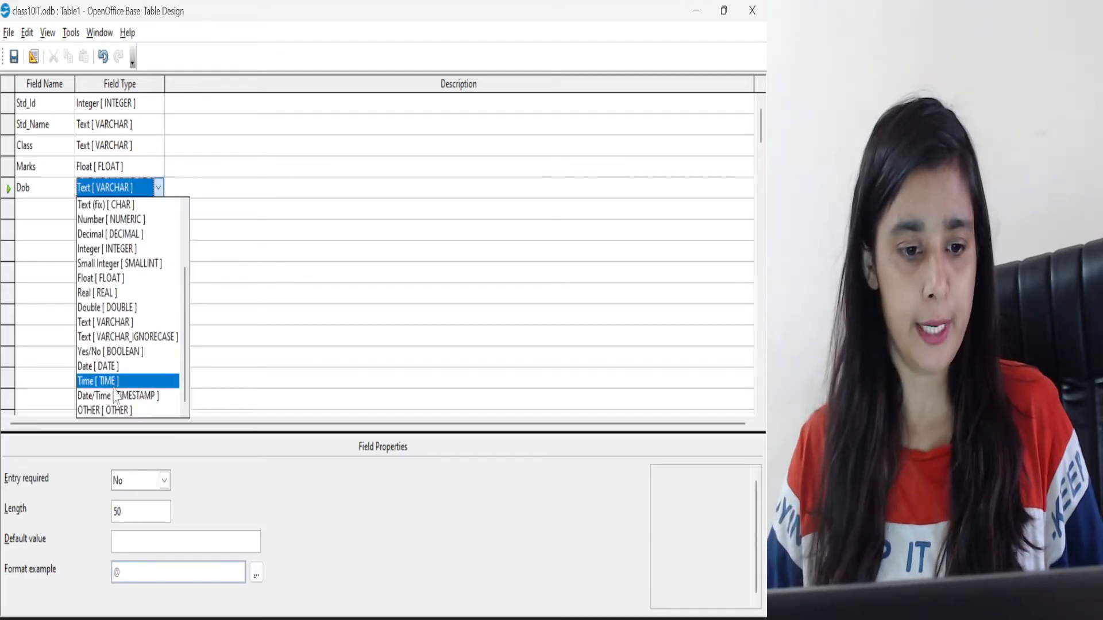
{"action": "left_click", "coordinate": [102, 366]}
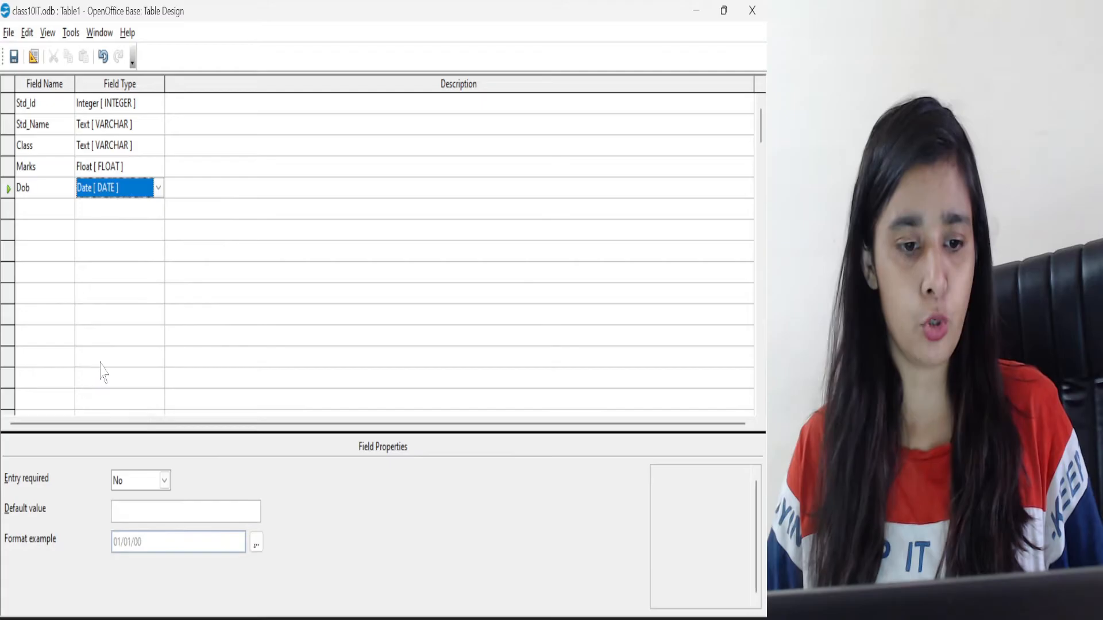
{"action": "left_click", "coordinate": [51, 207]}
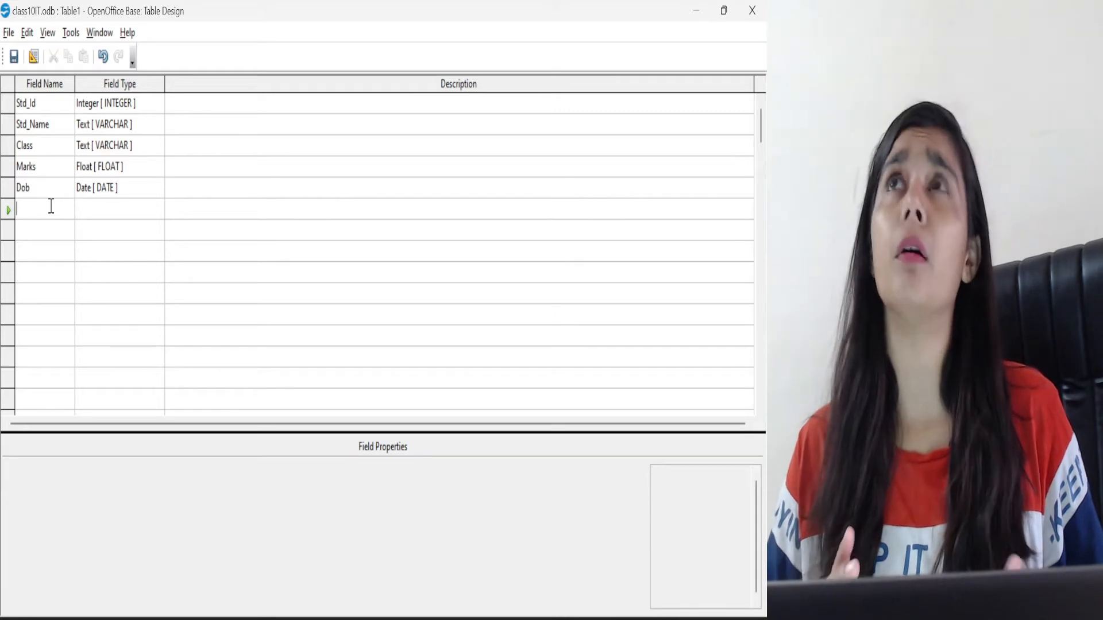
{"action": "type", "text": "City"}
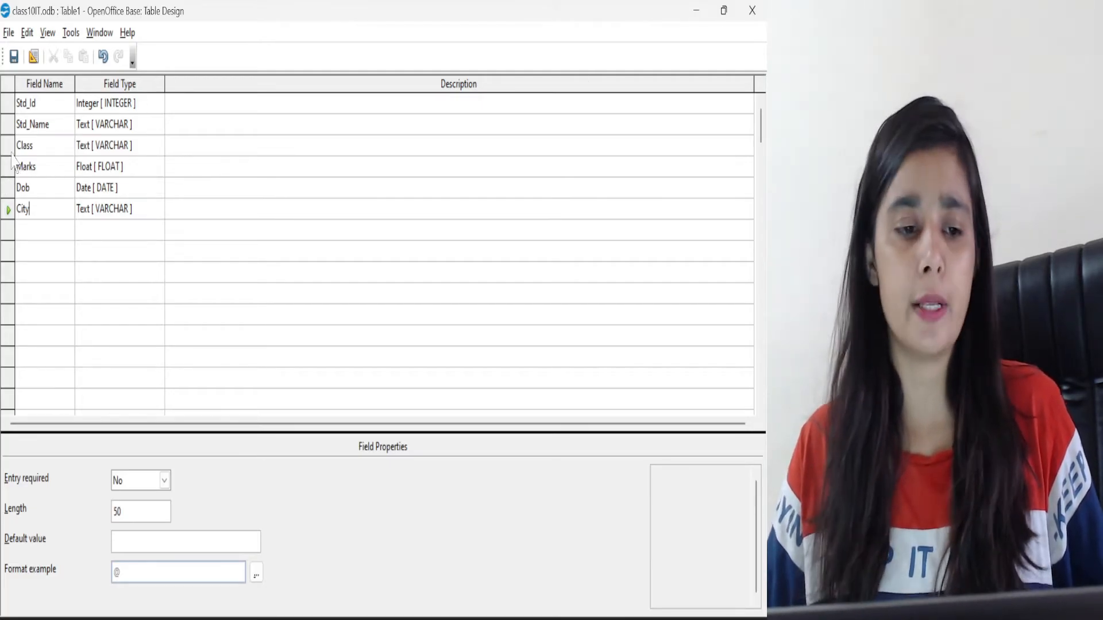
Step: Insert a row above Marks and add the field Gender there, keeping its type as Text [ VARCHAR ]
{"action": "left_click", "coordinate": [8, 170]}
{"action": "right_click", "coordinate": [8, 170]}
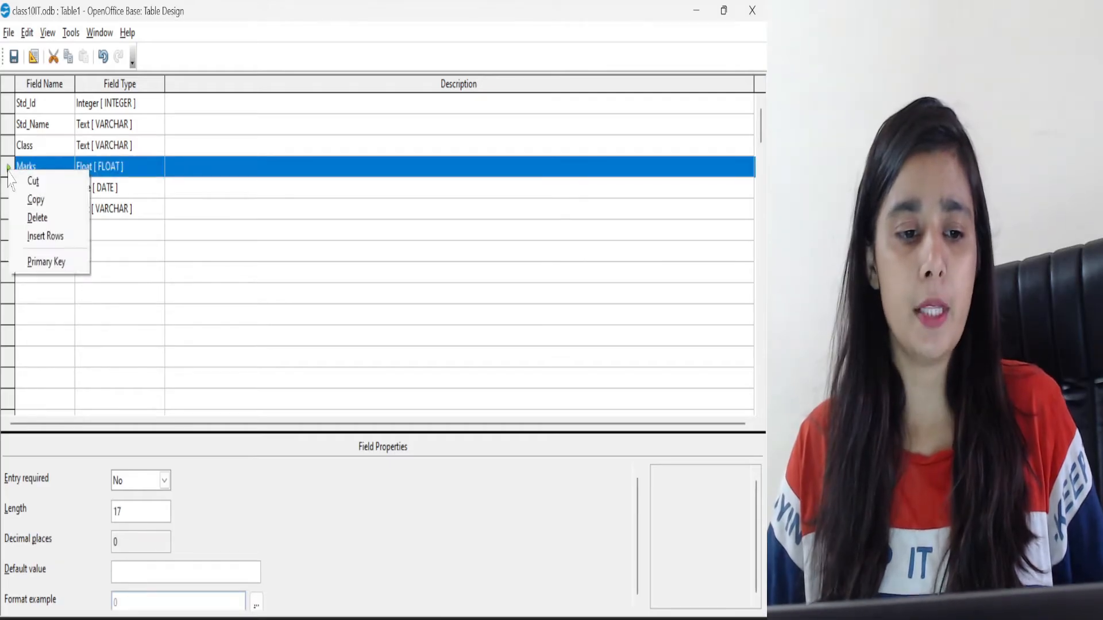
{"action": "left_click", "coordinate": [45, 240]}
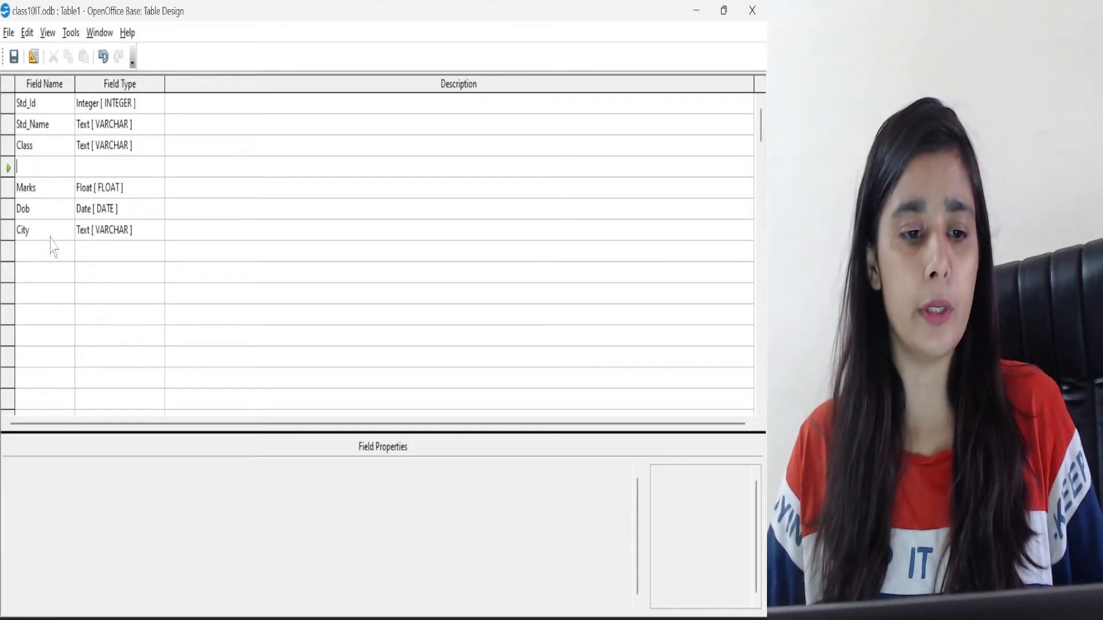
{"action": "left_click", "coordinate": [34, 161]}
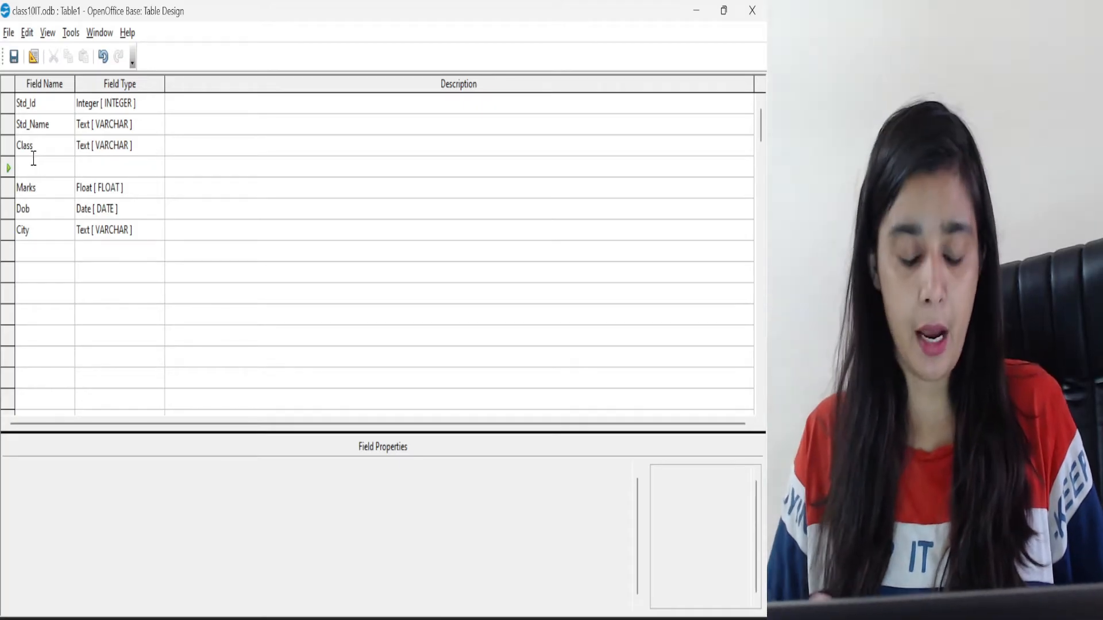
{"action": "type", "text": "Gender"}
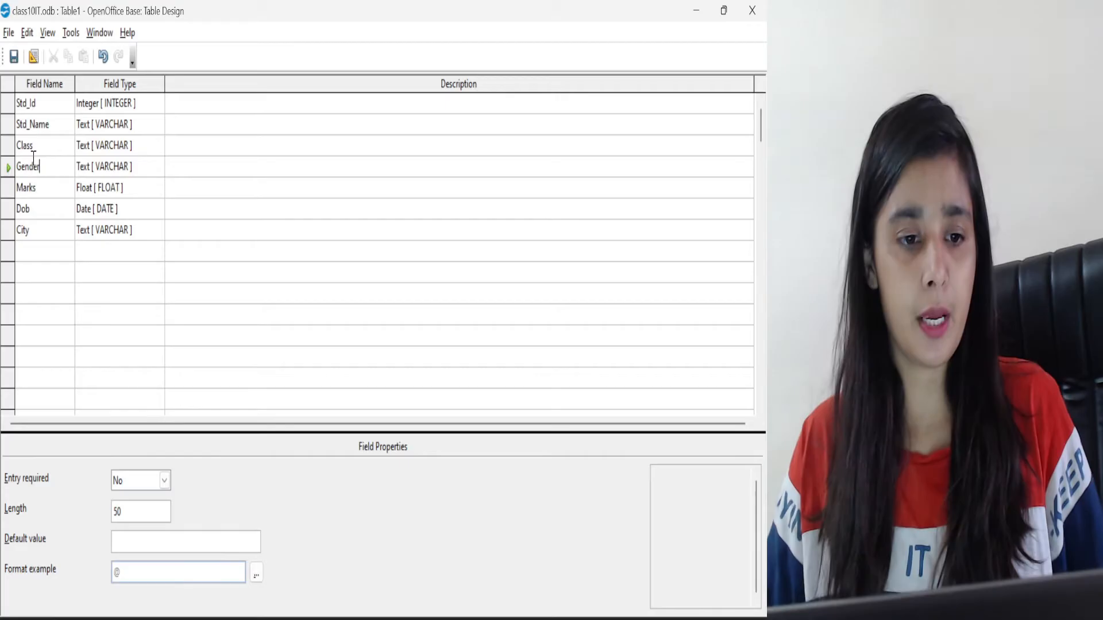
{"action": "left_click", "coordinate": [132, 167]}
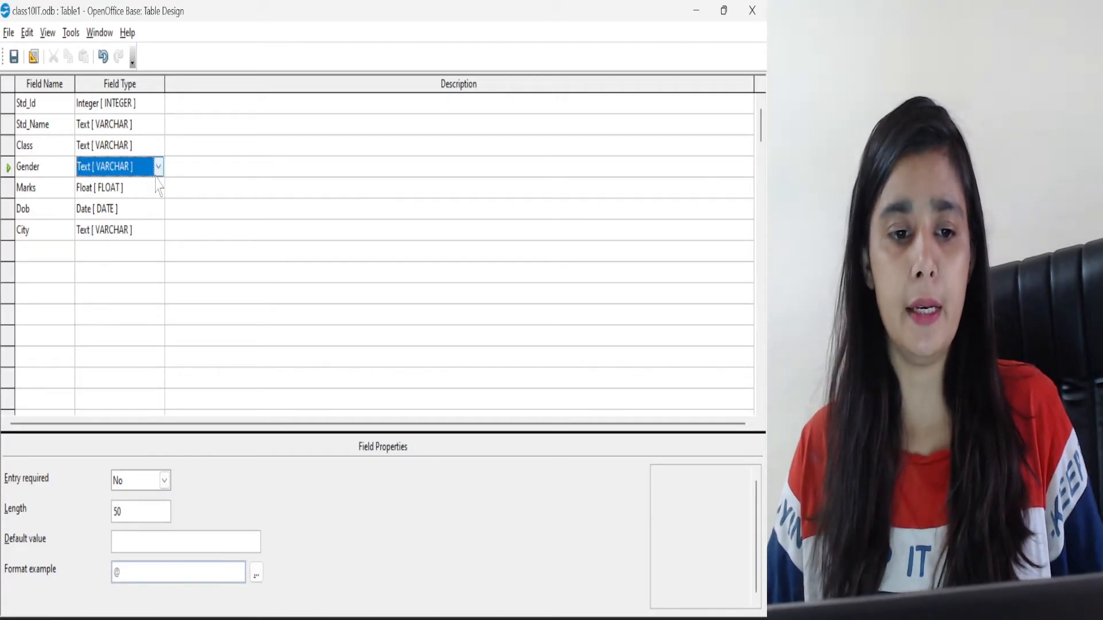
{"action": "left_click", "coordinate": [158, 166]}
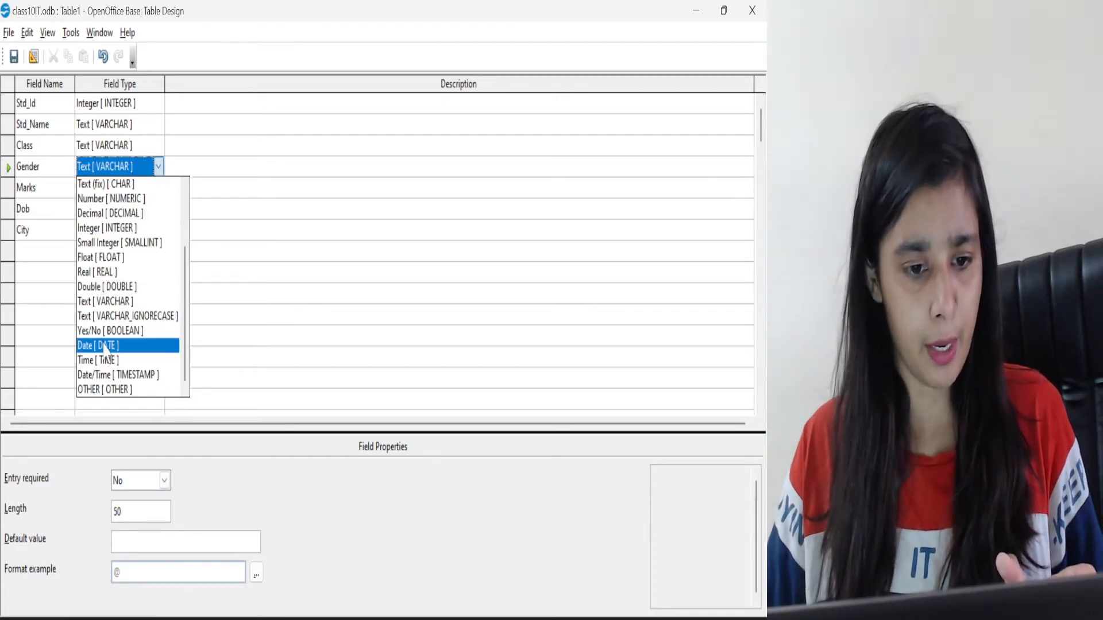
{"action": "left_click", "coordinate": [104, 169]}
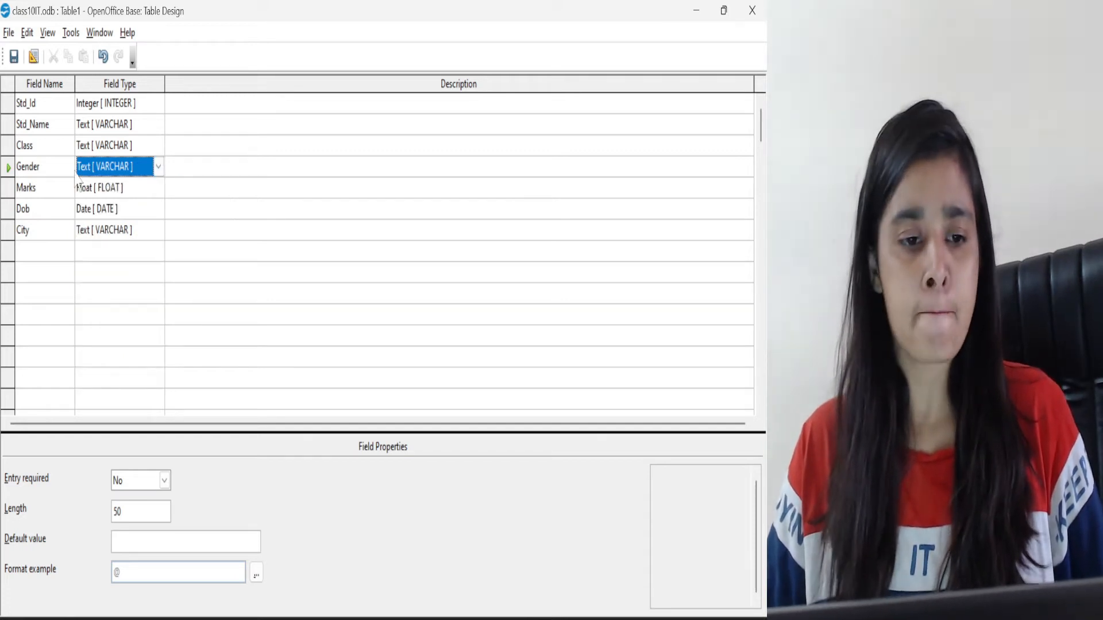
Step: Save the table as MBS School and agree to have a primary key created automatically
{"action": "left_click", "coordinate": [18, 65]}
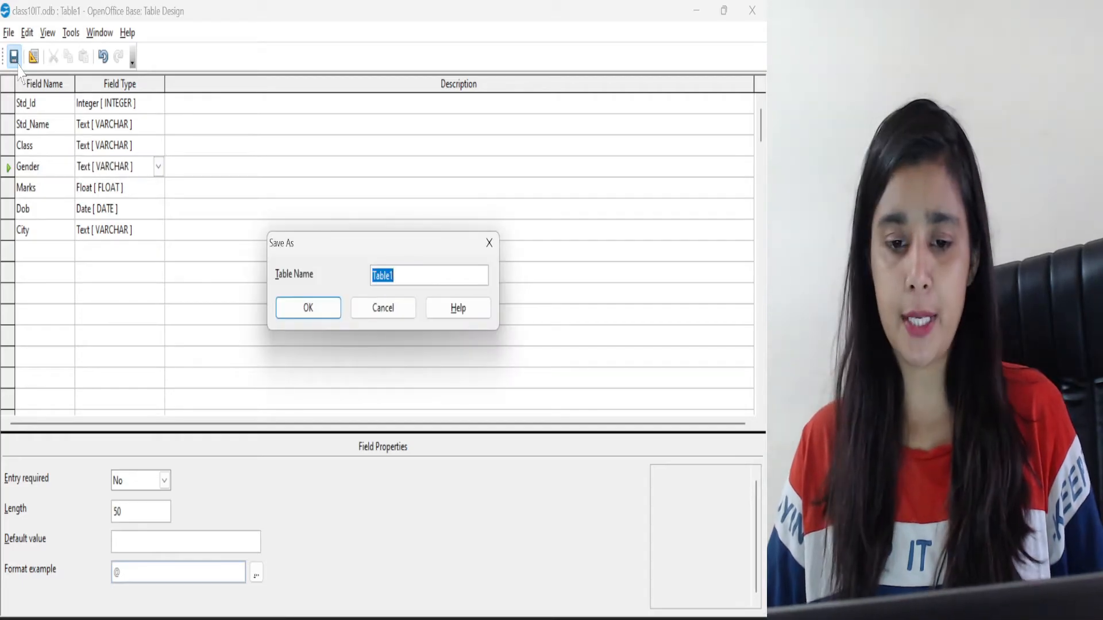
{"action": "type", "text": "M"}
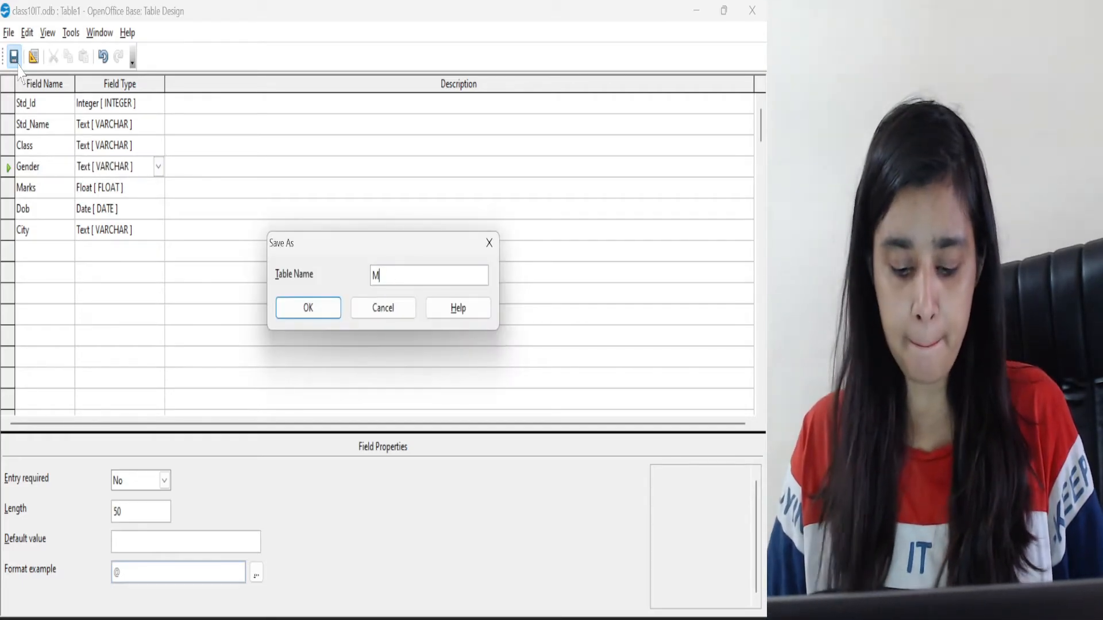
{"action": "type", "text": "BS School"}
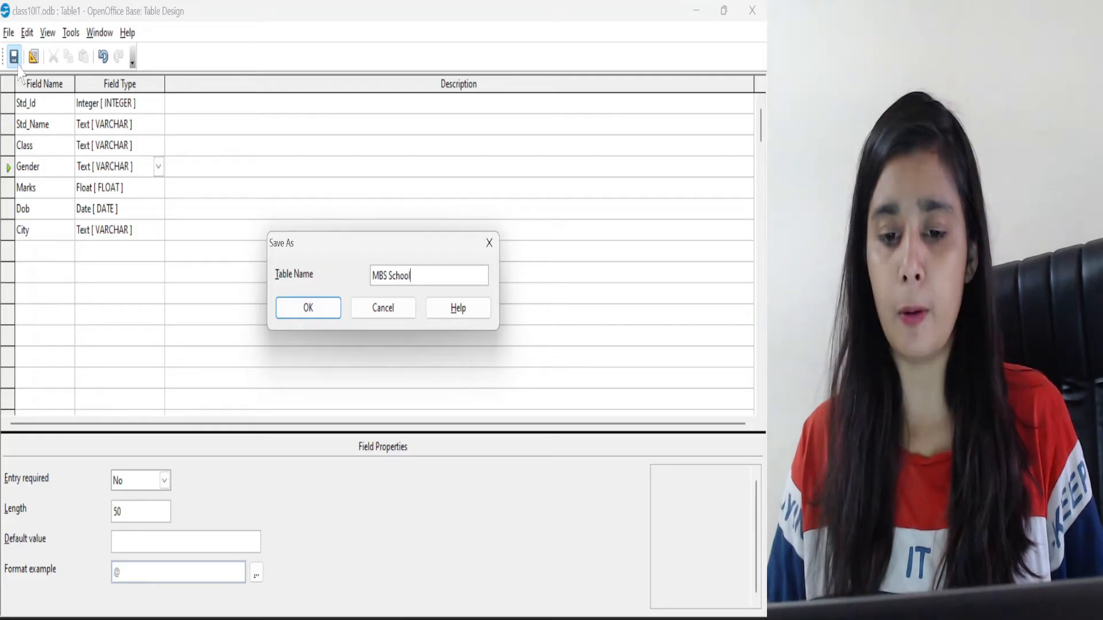
{"action": "key", "text": "Return"}
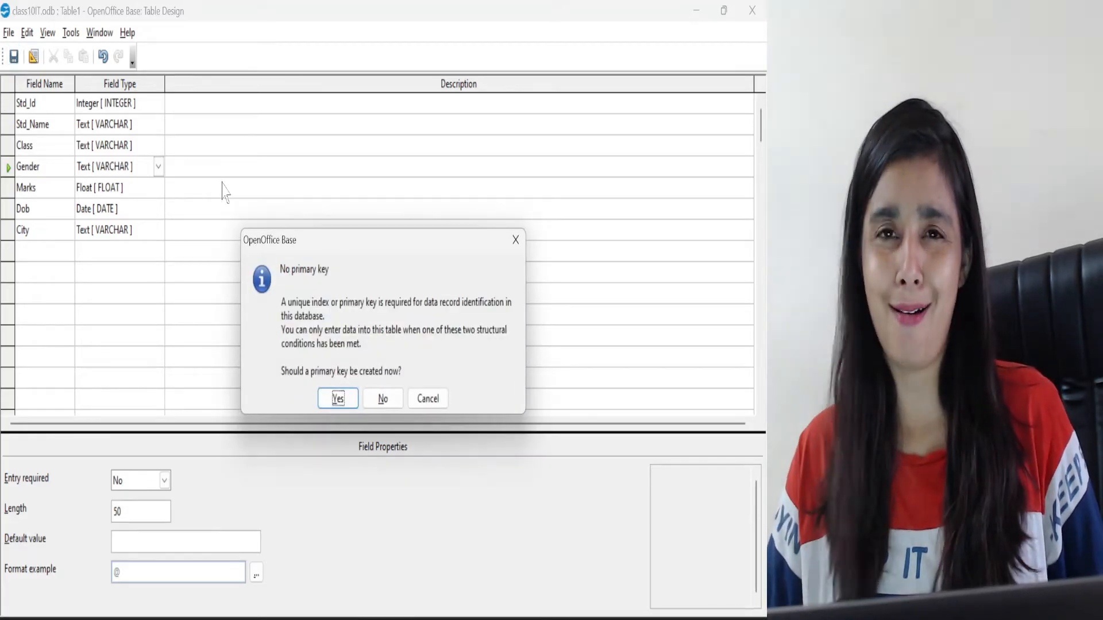
{"action": "left_click", "coordinate": [338, 406]}
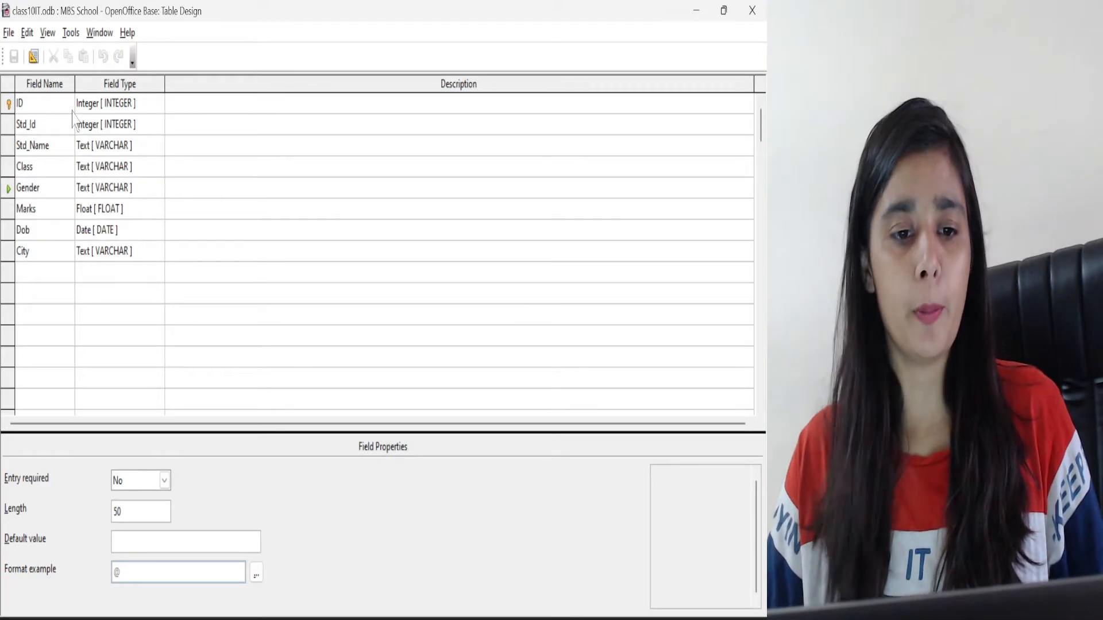
Step: Delete the automatically added ID field from the table design
{"action": "left_click", "coordinate": [9, 109]}
{"action": "right_click", "coordinate": [10, 109]}
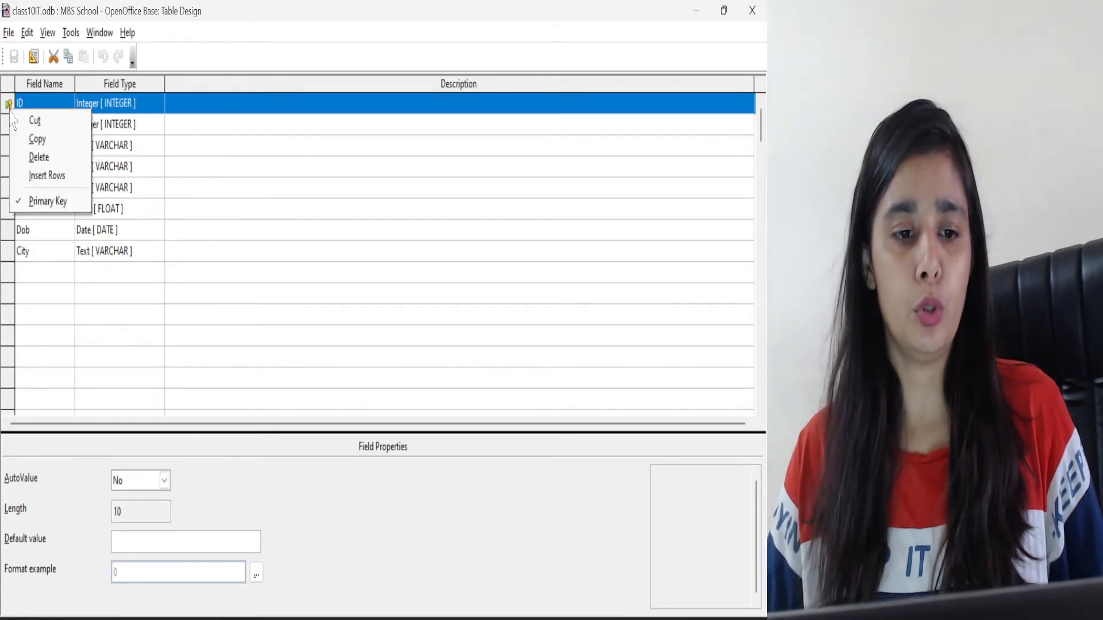
{"action": "left_click", "coordinate": [38, 157]}
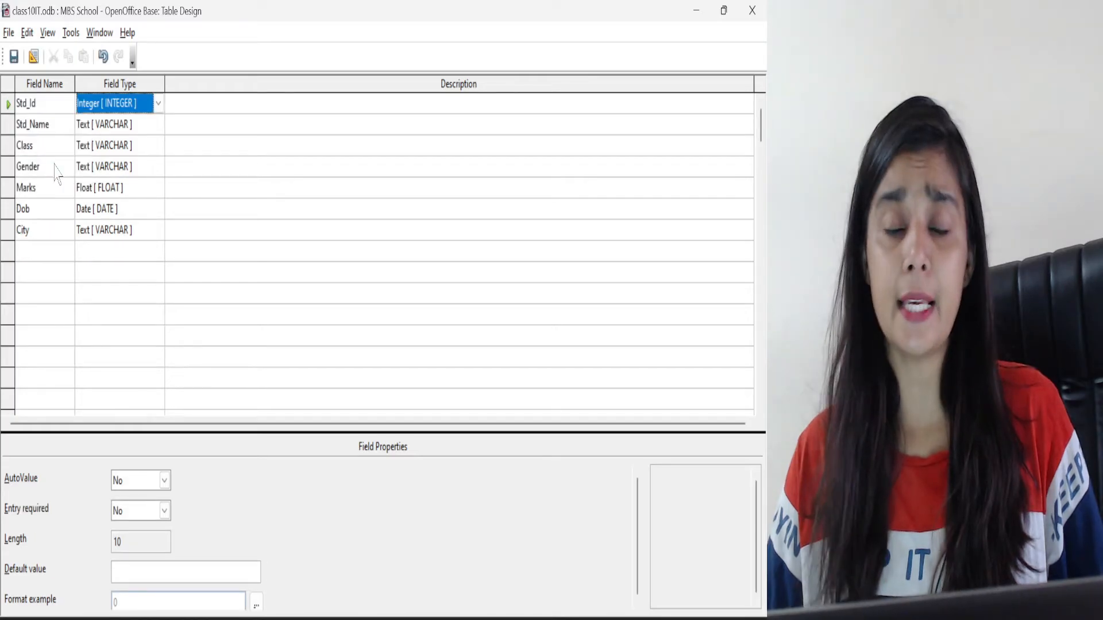
Step: Make Std_Id the primary key and save the table, accepting the removal of the old ID key
{"action": "right_click", "coordinate": [11, 110]}
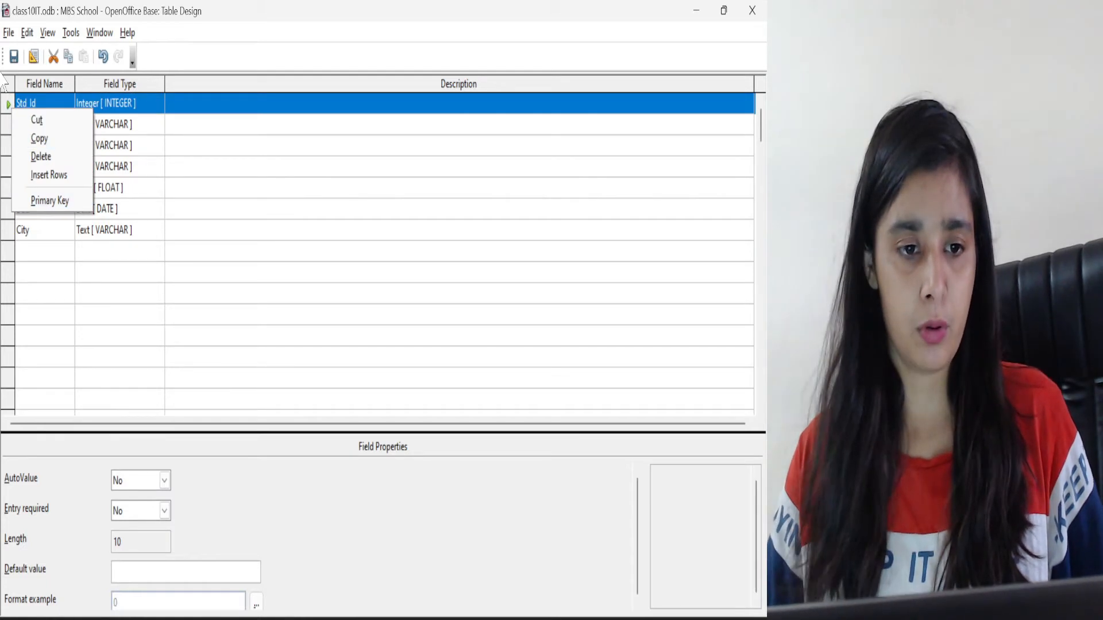
{"action": "key", "text": "super+shift+s"}
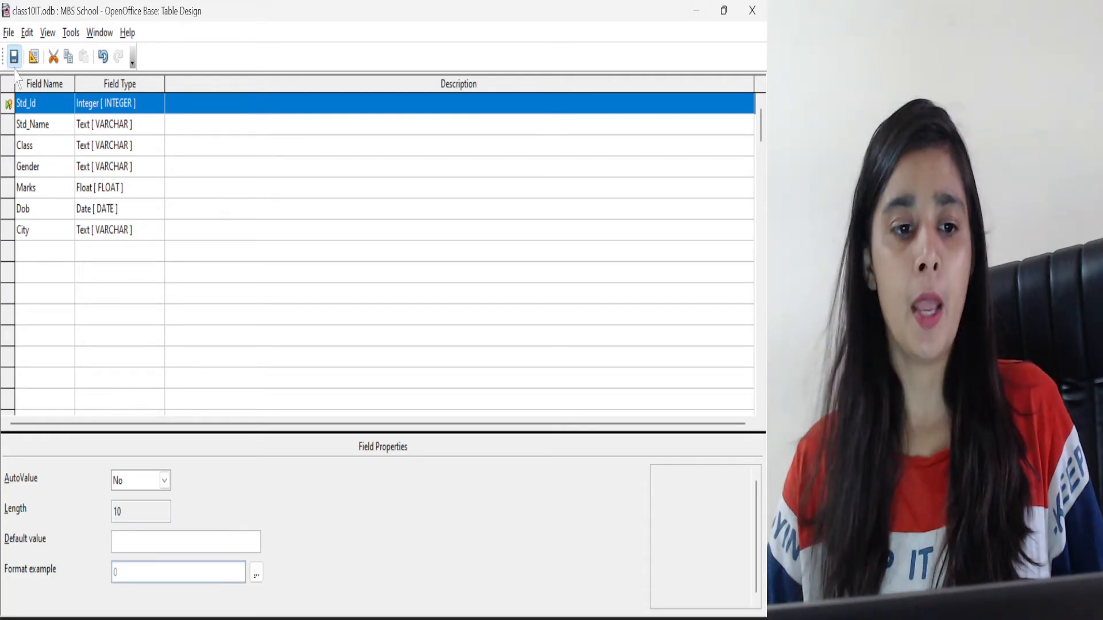
{"action": "key", "text": "Delete"}
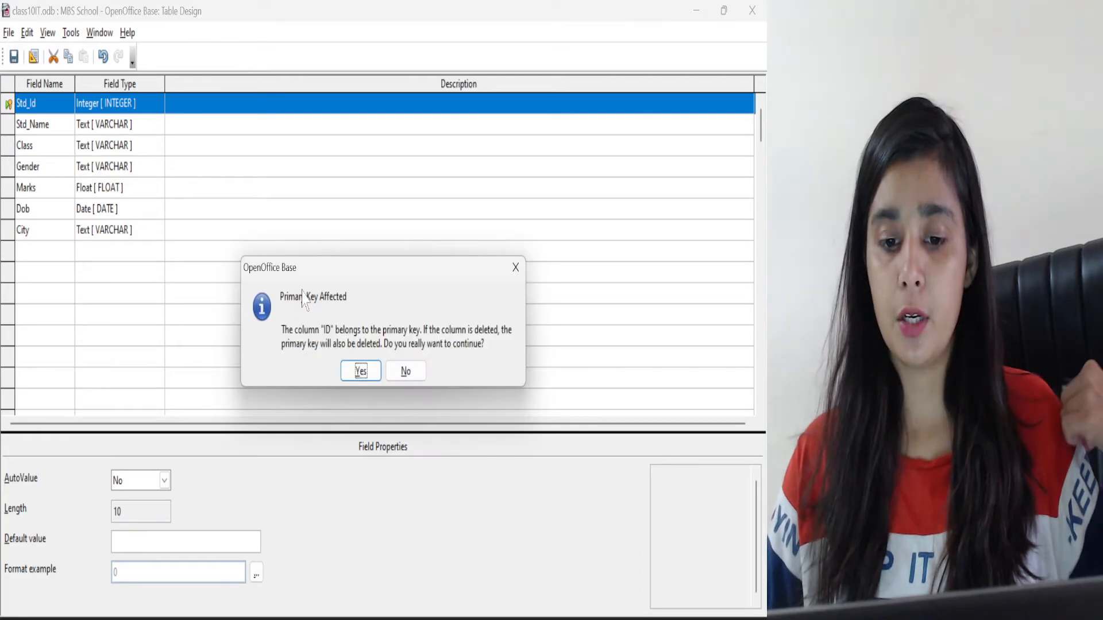
{"action": "left_click", "coordinate": [368, 375]}
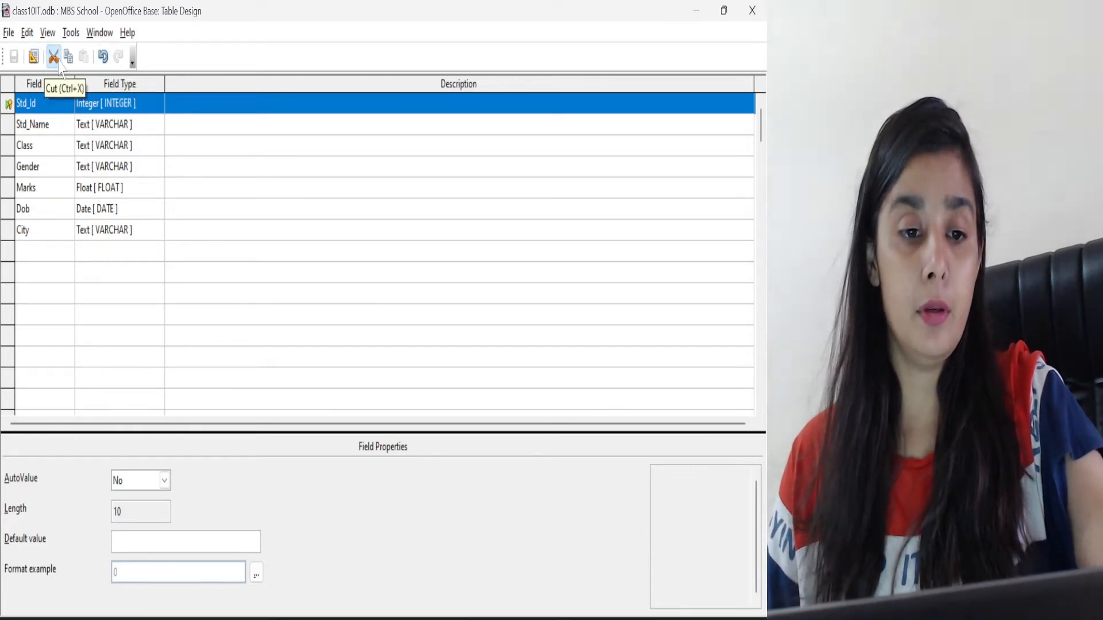
Step: Delete the Class field from the table design and undo the deletion
{"action": "left_click", "coordinate": [33, 128]}
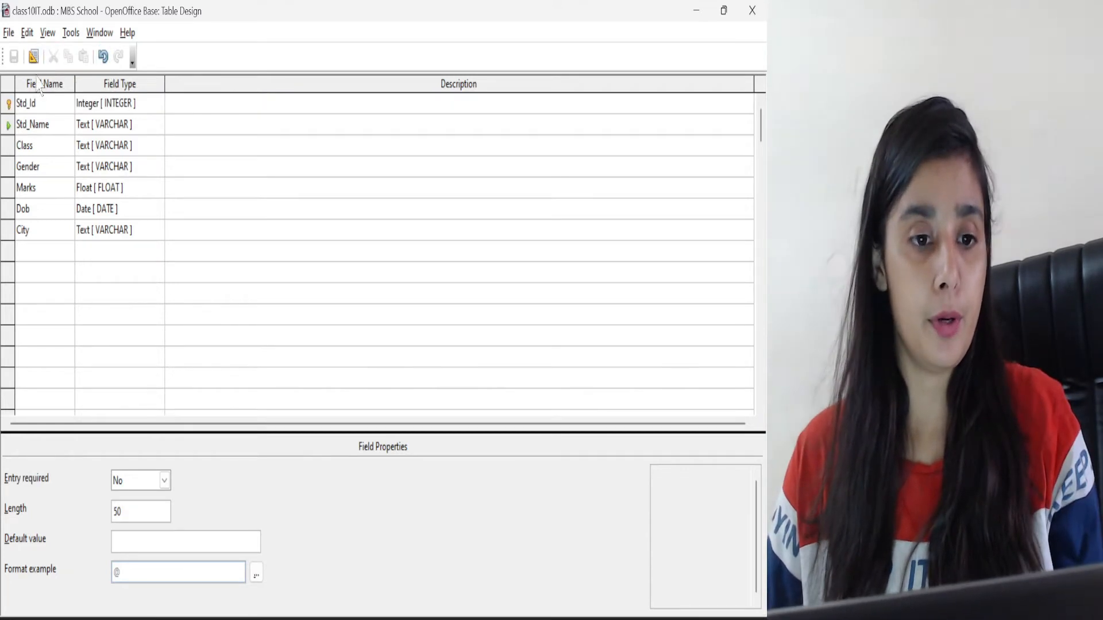
{"action": "left_click", "coordinate": [9, 151]}
{"action": "right_click", "coordinate": [9, 151]}
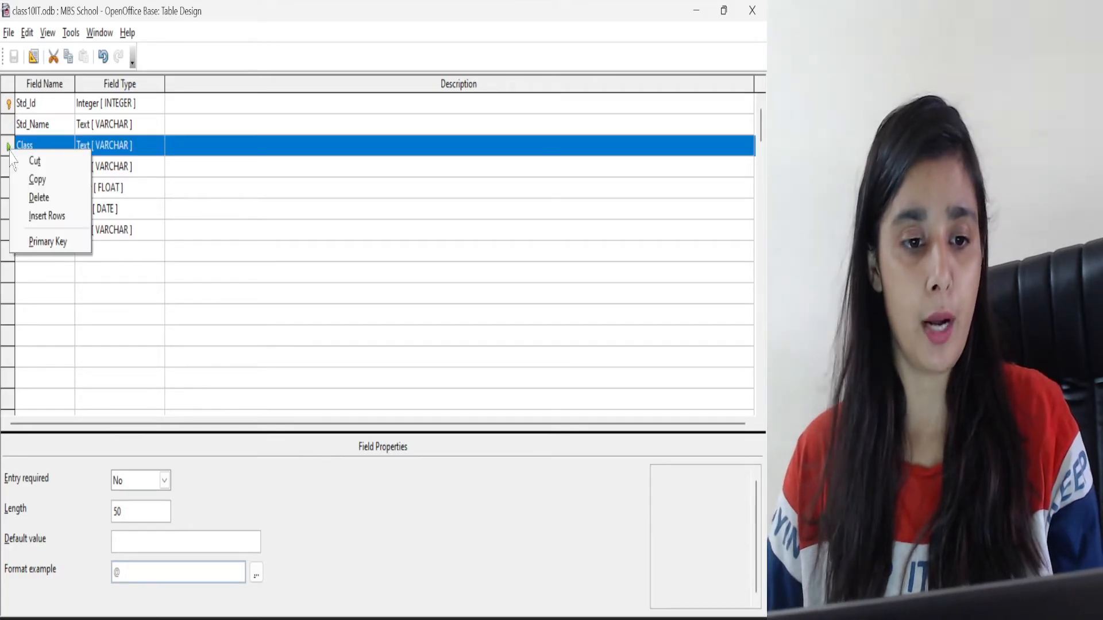
{"action": "left_click", "coordinate": [38, 201]}
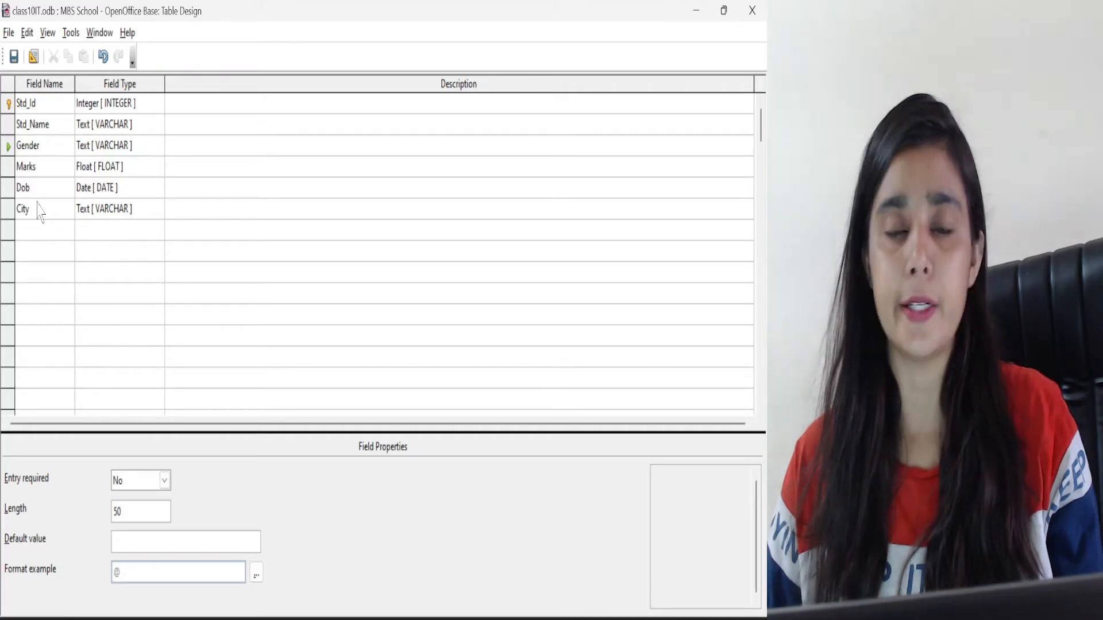
{"action": "left_click", "coordinate": [103, 56]}
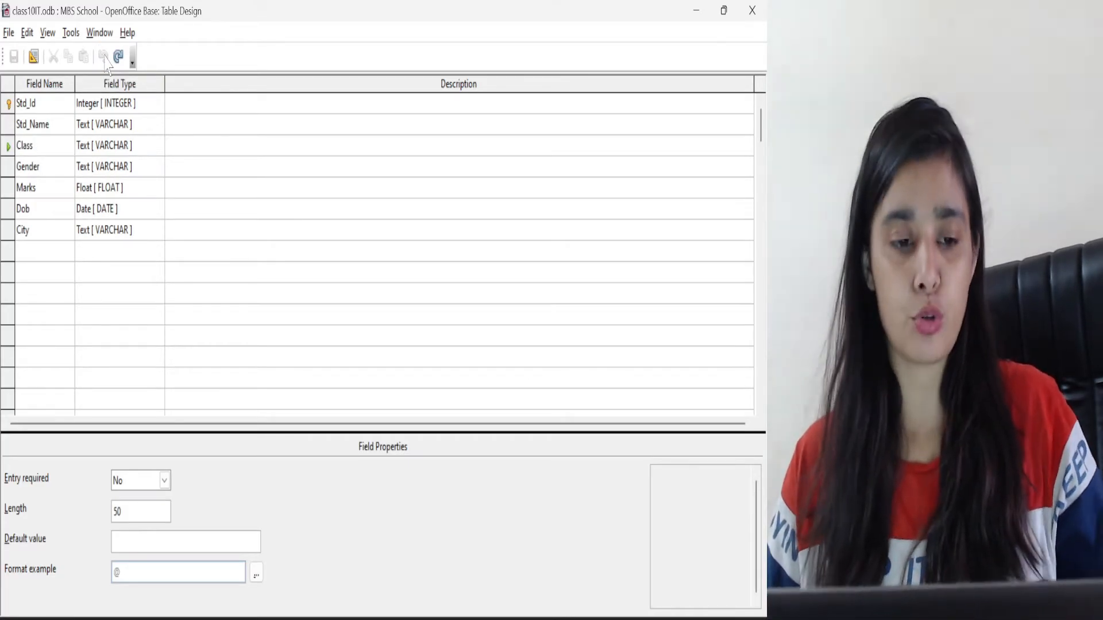
Step: Close the table design and review the topic list on the Class – #4 slide in PowerPoint
{"action": "left_click", "coordinate": [752, 10]}
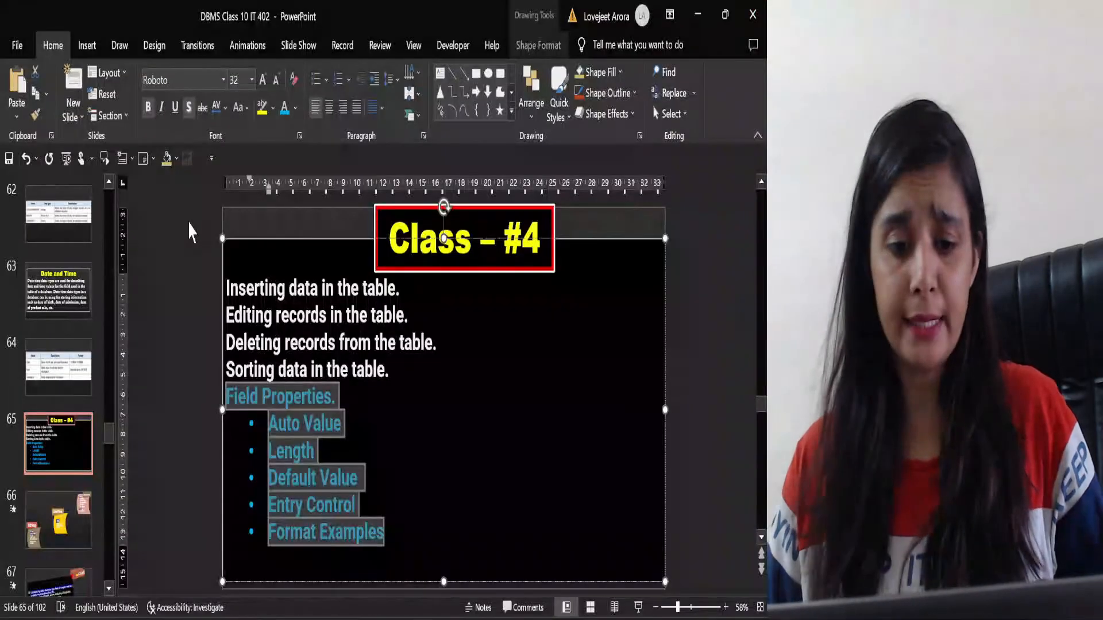
{"action": "left_click_drag", "start_coordinate": [401, 288], "coordinate": [281, 315]}
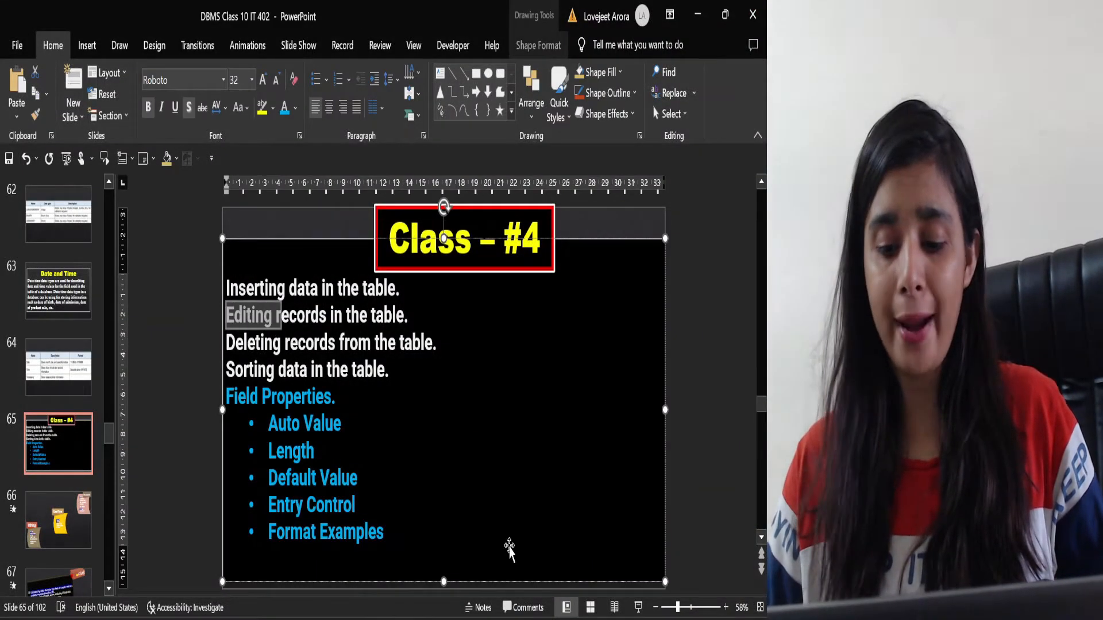
{"action": "left_click", "coordinate": [479, 524]}
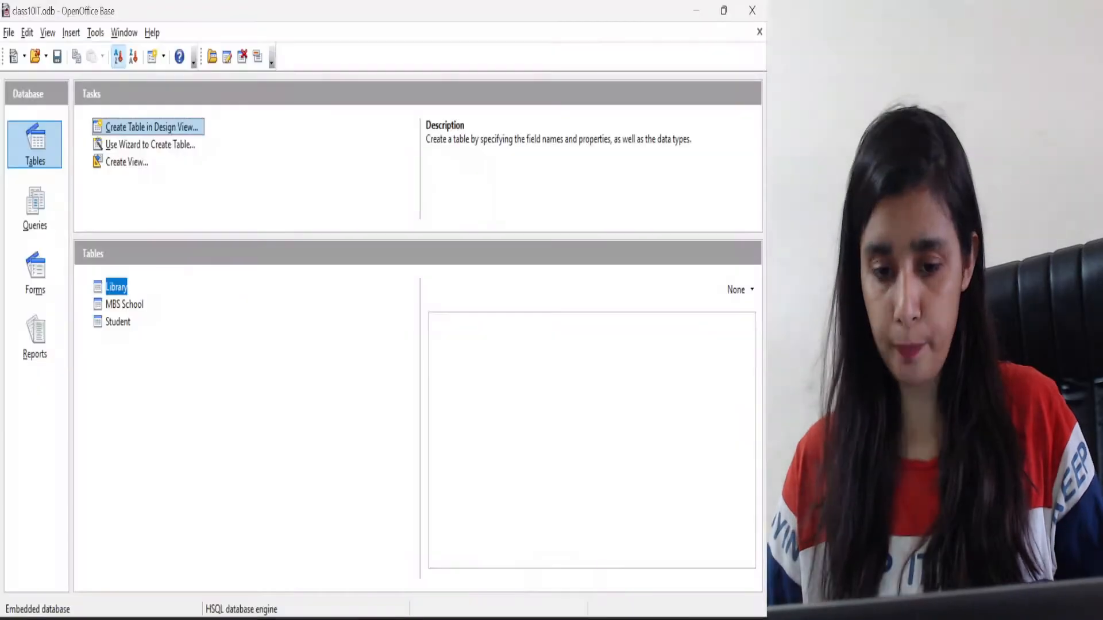
Step: Back in OpenOffice Base, open the MBS School table for editing in its design view, and close it again
{"action": "left_click", "coordinate": [119, 307]}
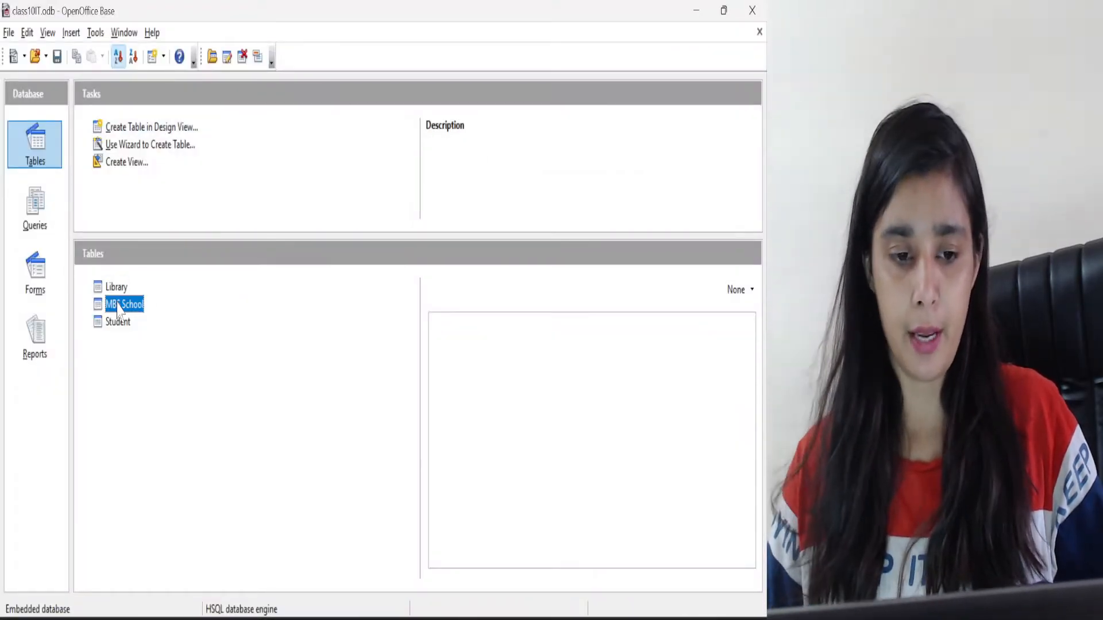
{"action": "right_click", "coordinate": [119, 307]}
{"action": "left_click", "coordinate": [140, 379]}
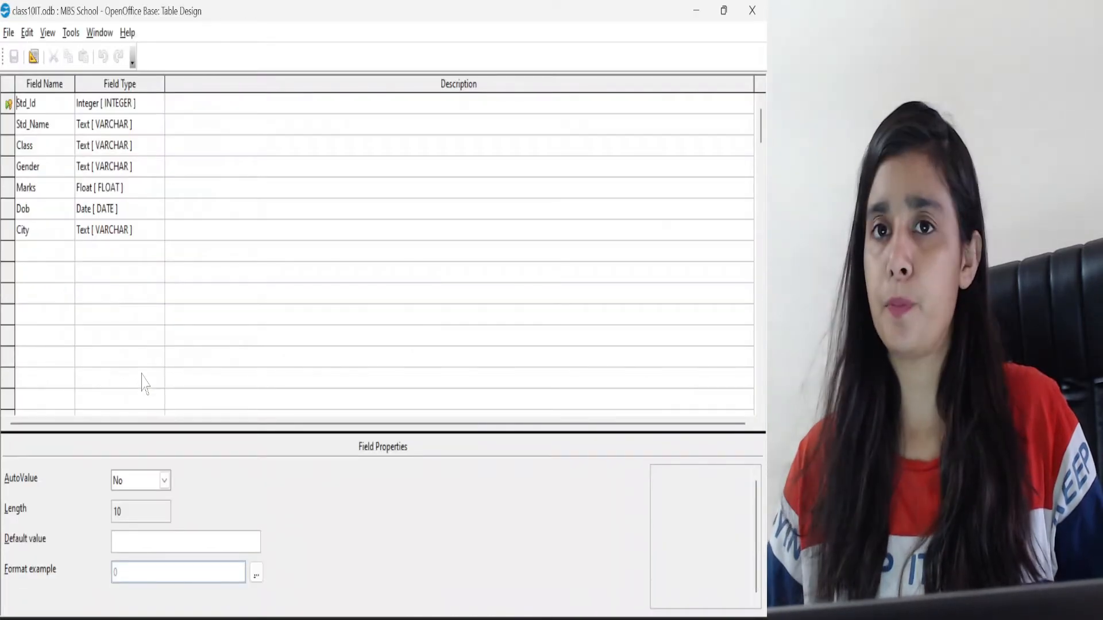
{"action": "left_click", "coordinate": [752, 10]}
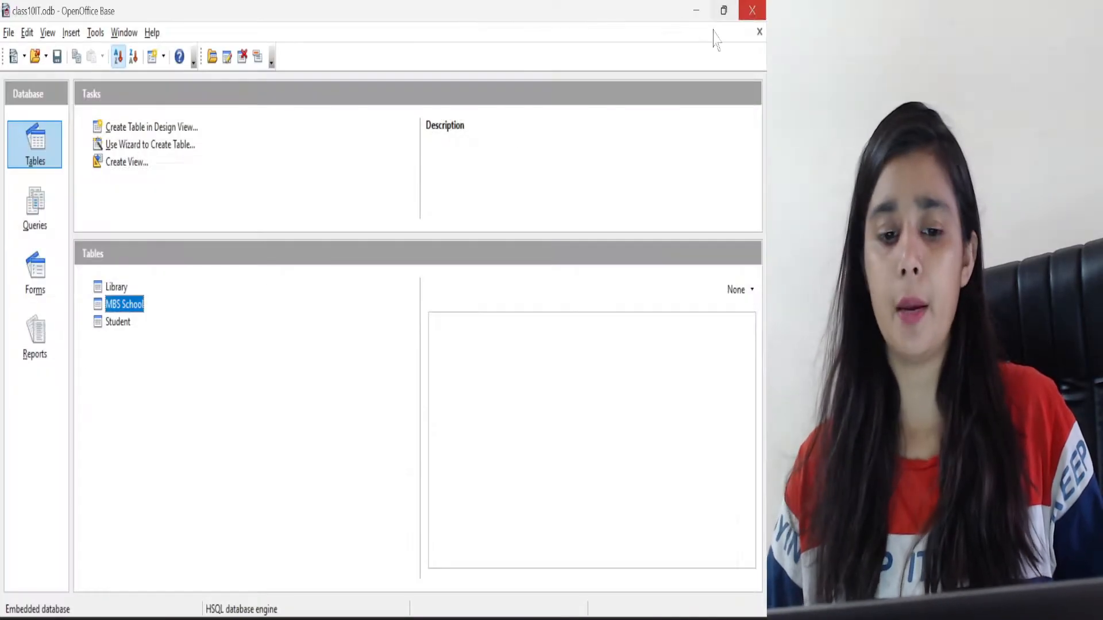
Step: Open the MBS School table's data and start the first record with Std_Id 101, the student's name, class XA, gender F and marks 89.89
{"action": "double_click", "coordinate": [123, 305]}
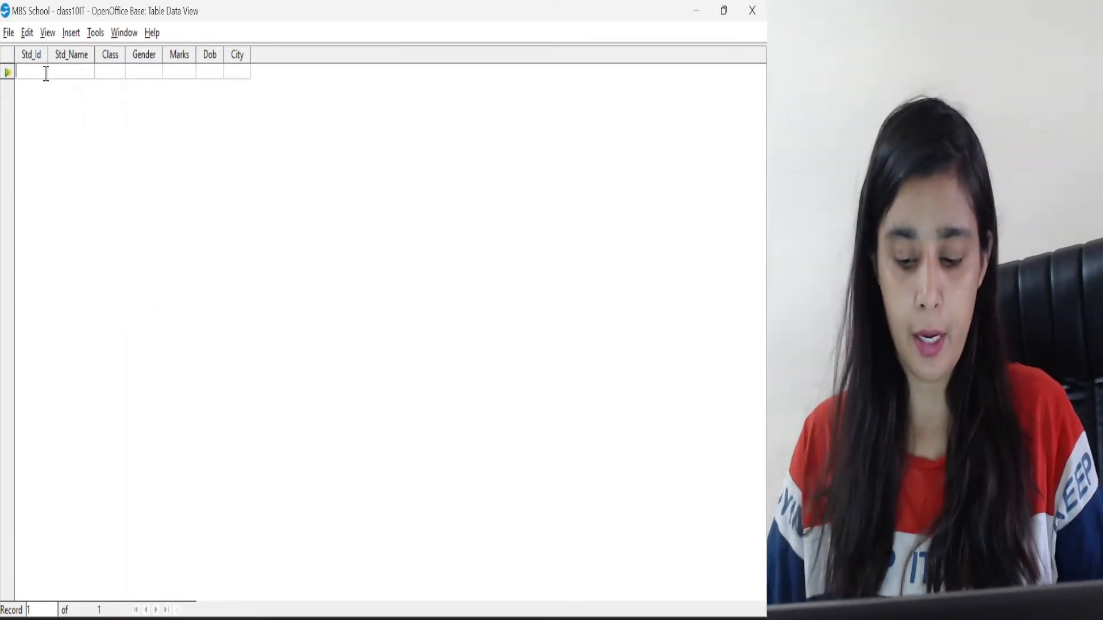
{"action": "type", "text": "101"}
{"action": "key", "text": "Tab"}
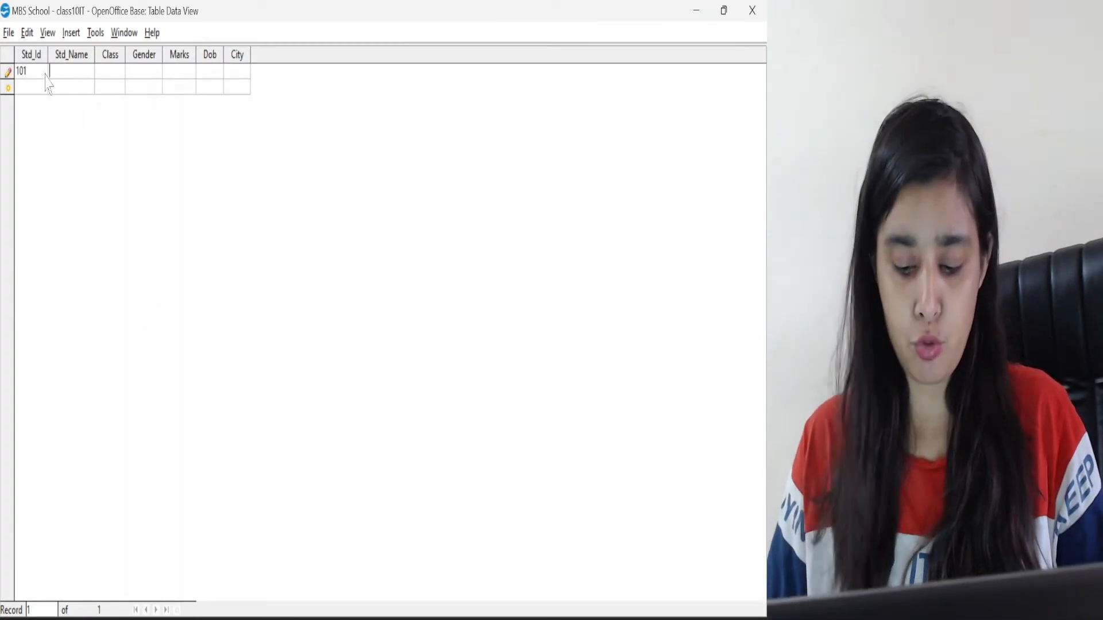
{"action": "type", "text": "Uma"}
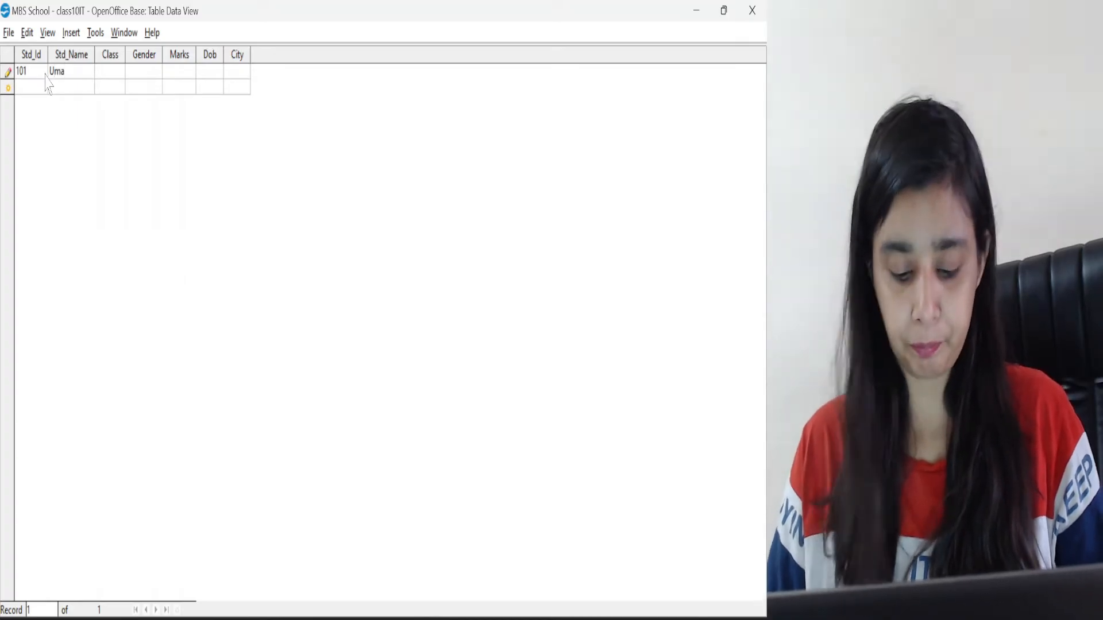
{"action": "type", "text": "XA"}
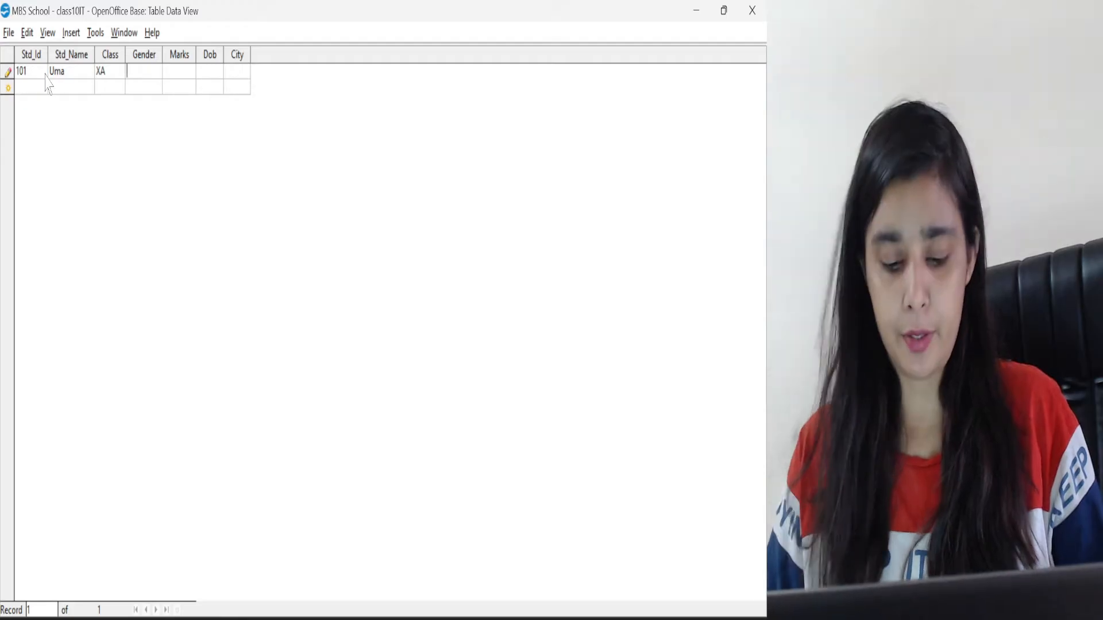
{"action": "key", "text": "Tab"}
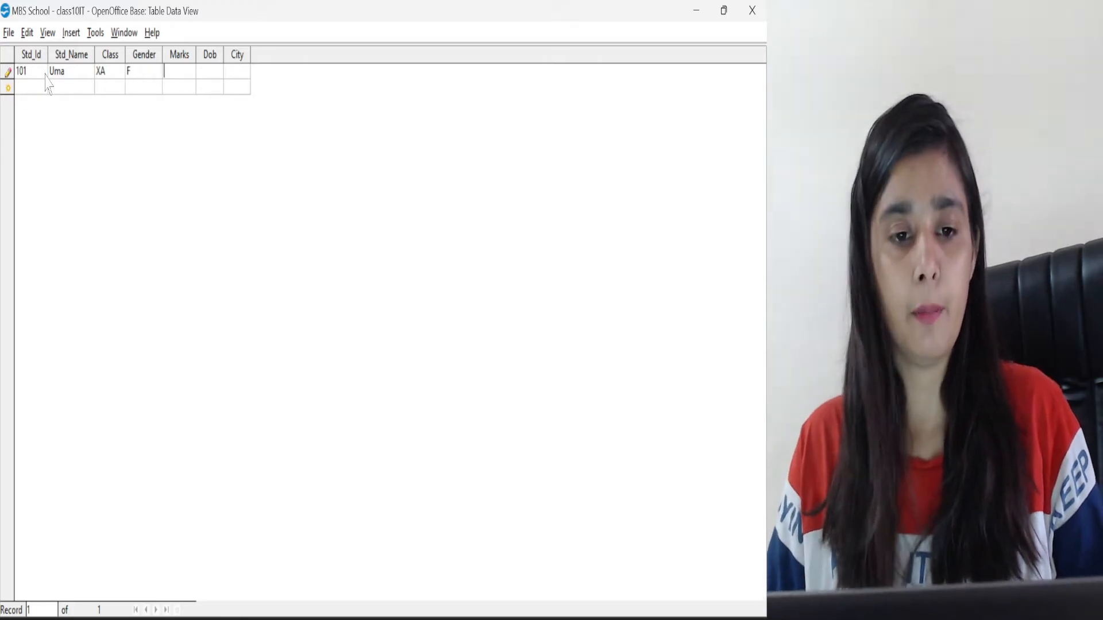
{"action": "type", "text": "89.89"}
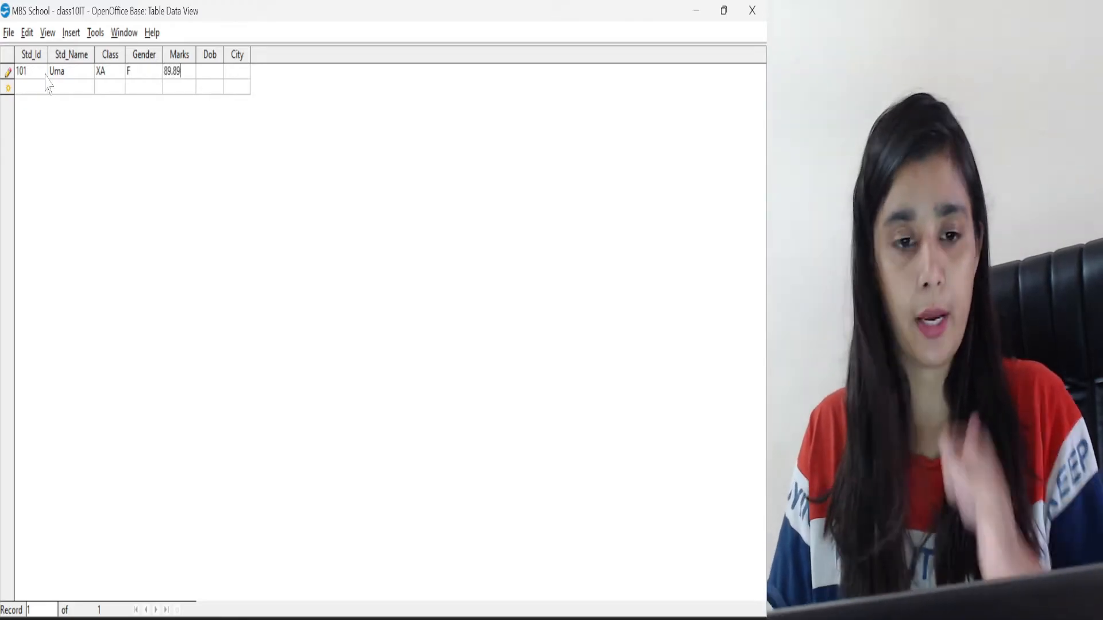
{"action": "key", "text": "Tab"}
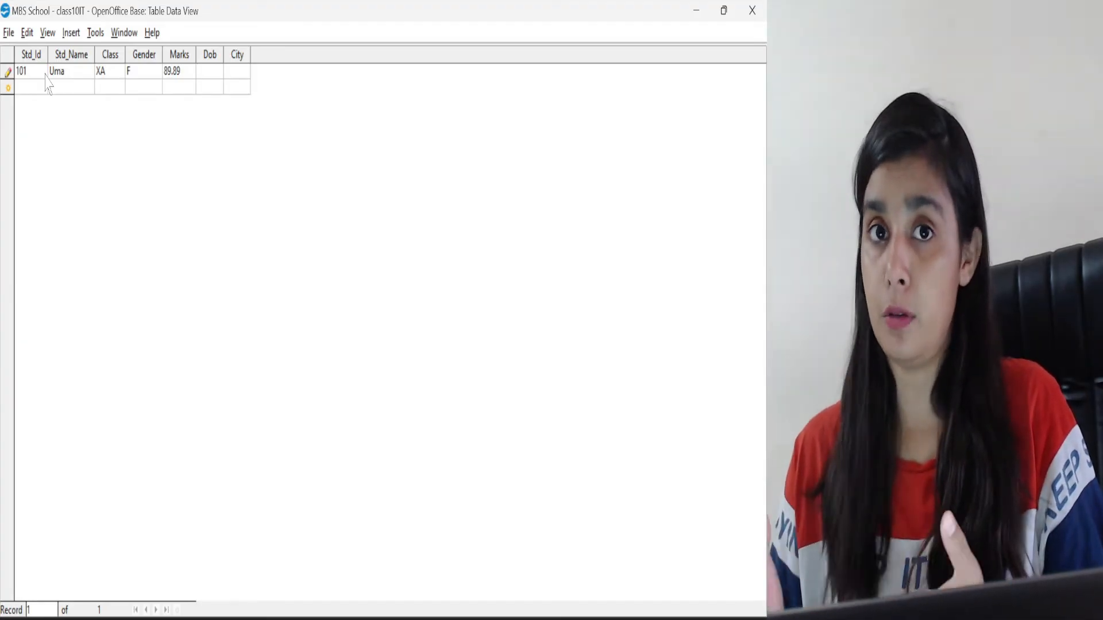
Step: Complete the first record with the student's date of birth and the city Kota
{"action": "type", "text": "5/"}
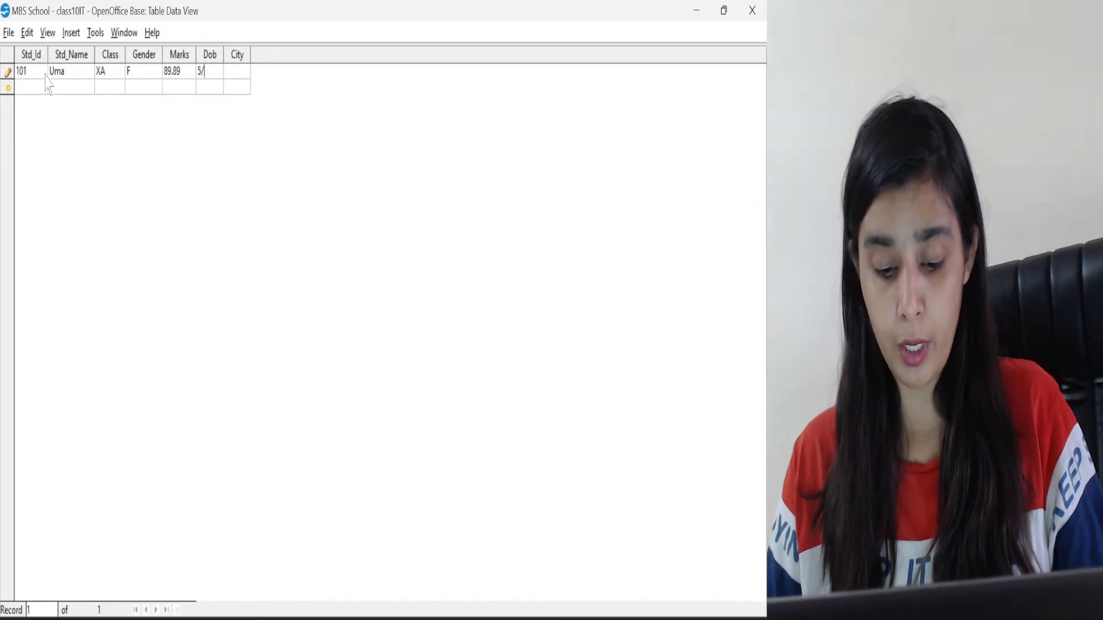
{"action": "type", "text": "12/2023"}
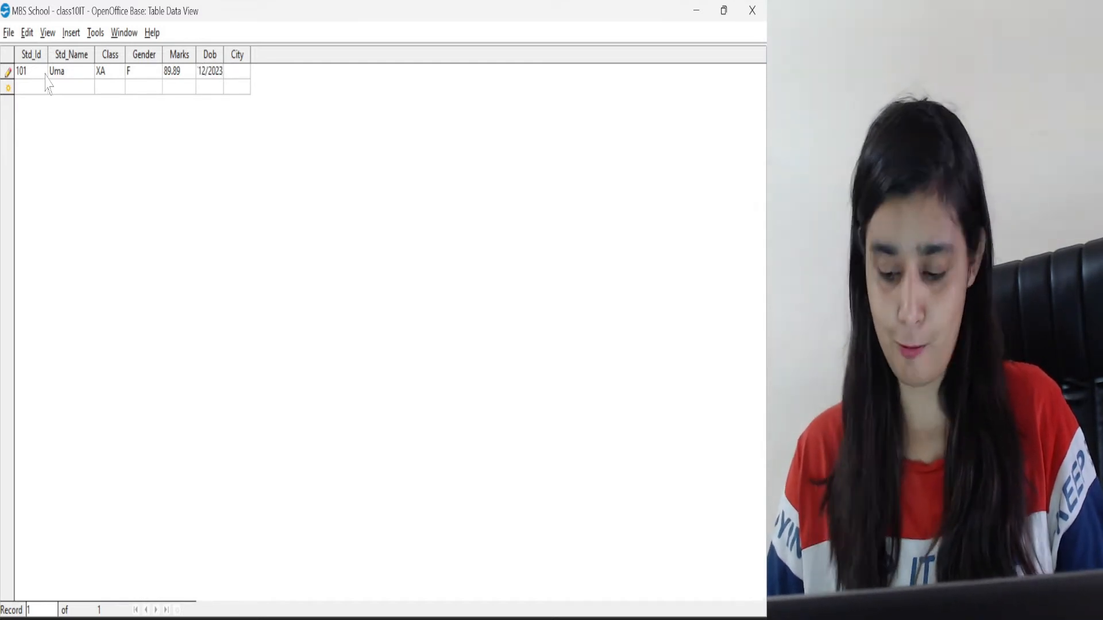
{"action": "key", "text": "Tab"}
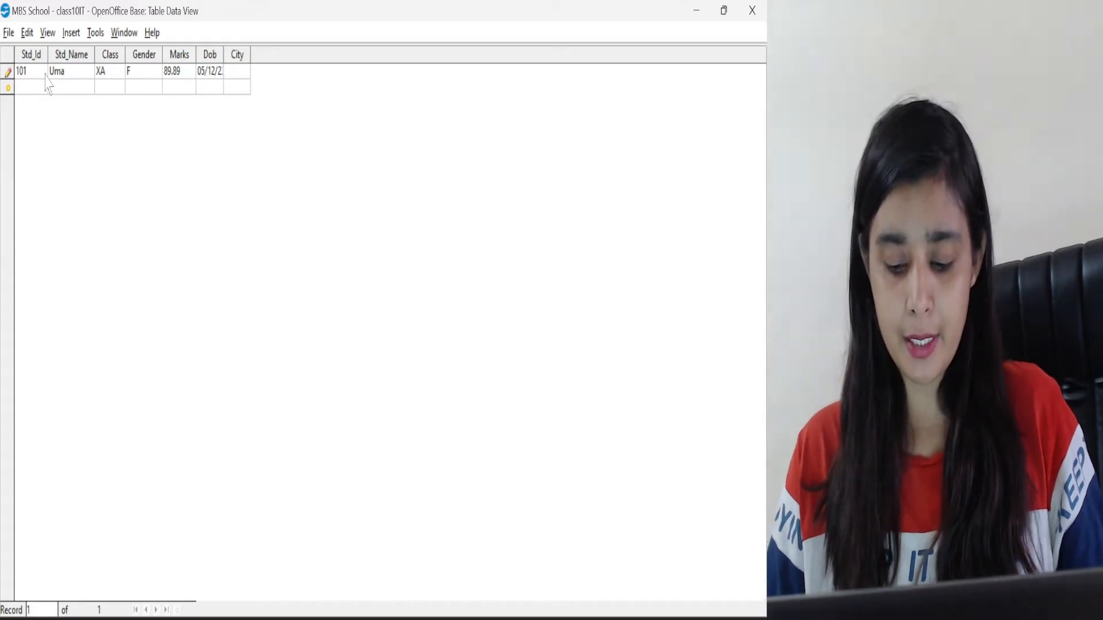
{"action": "type", "text": "Kota"}
{"action": "key", "text": "Tab"}
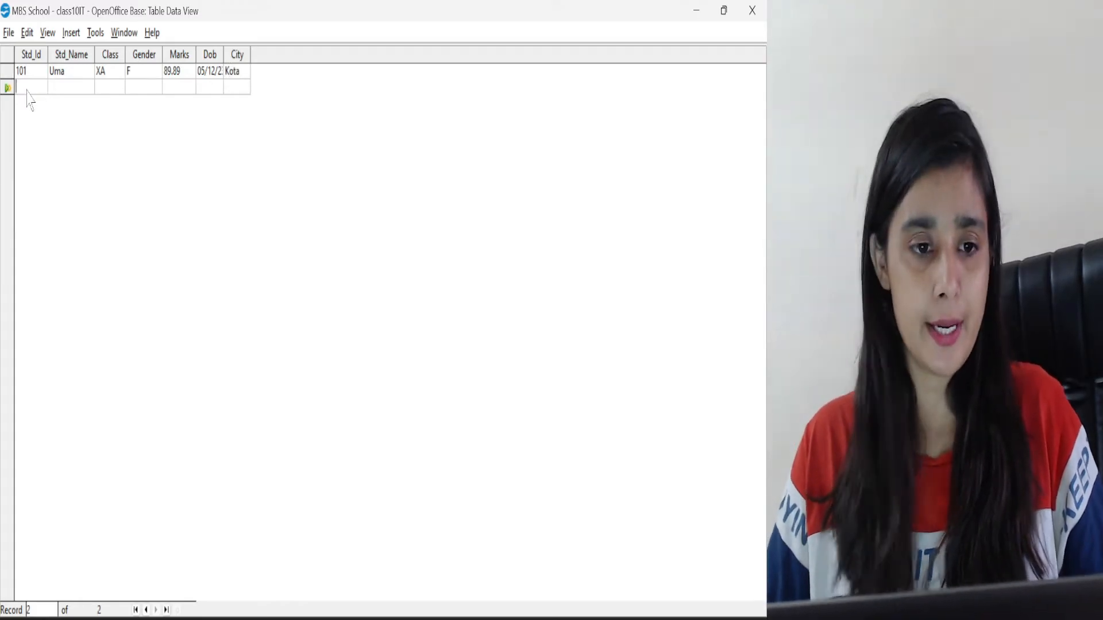
Step: Start the second record with Std_Id 102, the student's name, class XB, gender M and marks 45.89
{"action": "type", "text": "102"}
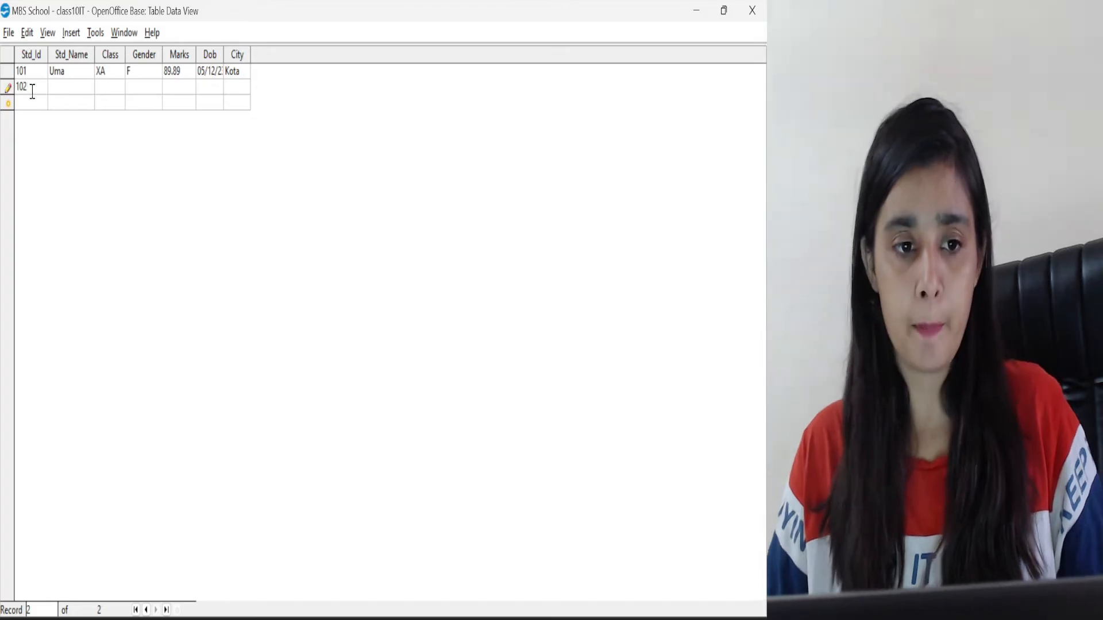
{"action": "left_click", "coordinate": [60, 91]}
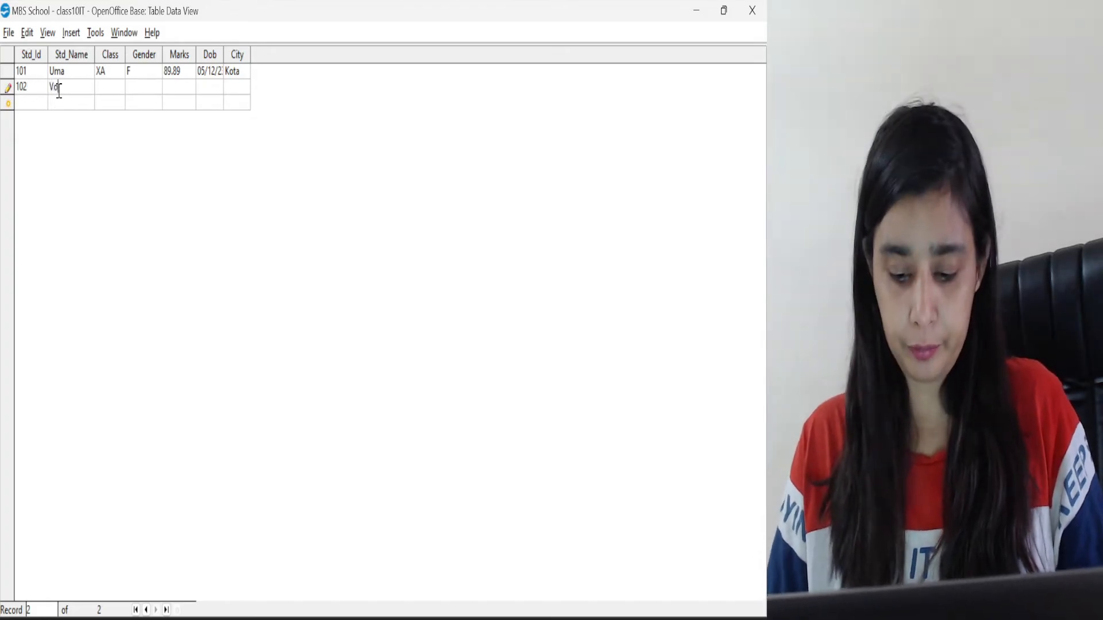
{"action": "key", "text": "Tab"}
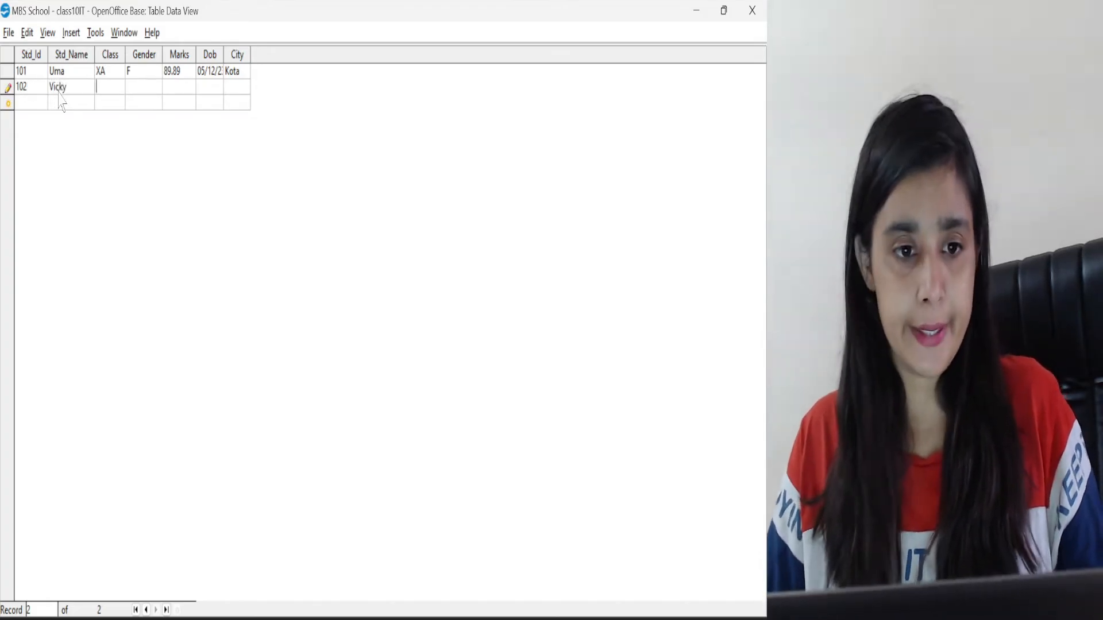
{"action": "type", "text": "X"}
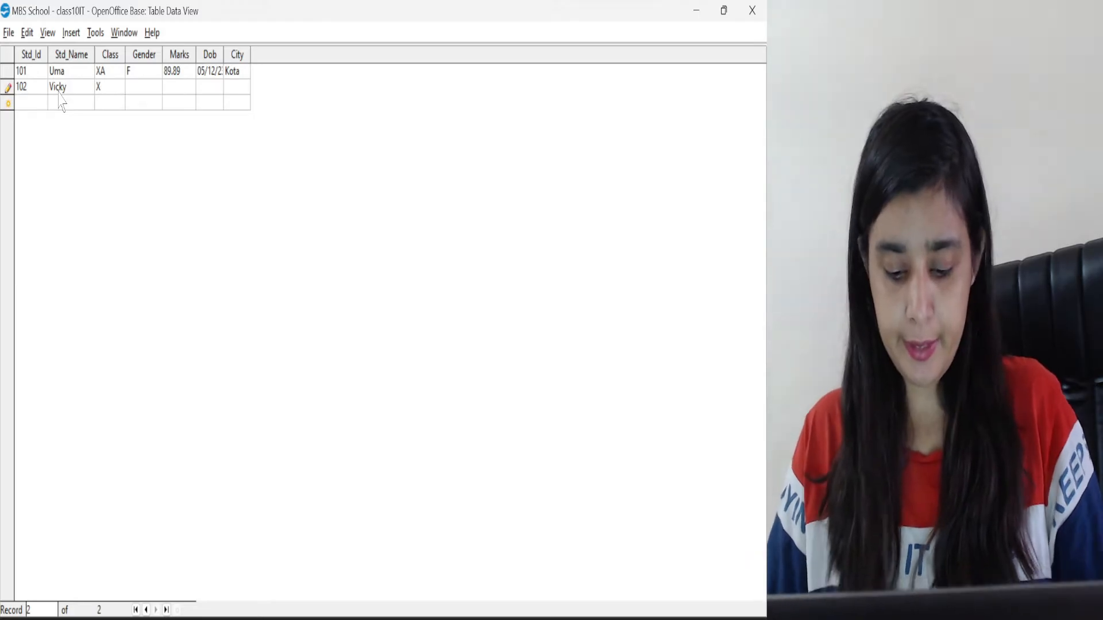
{"action": "type", "text": "B"}
{"action": "type", "text": "M"}
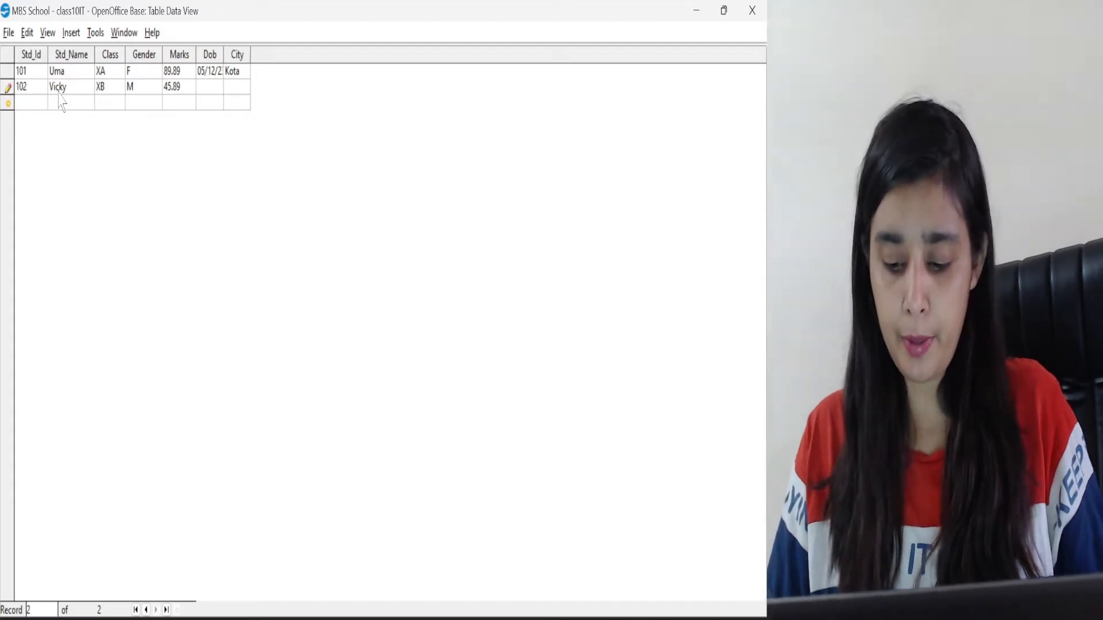
Step: Fill in the second record's date of birth and the city Goa
{"action": "type", "text": "3/"}
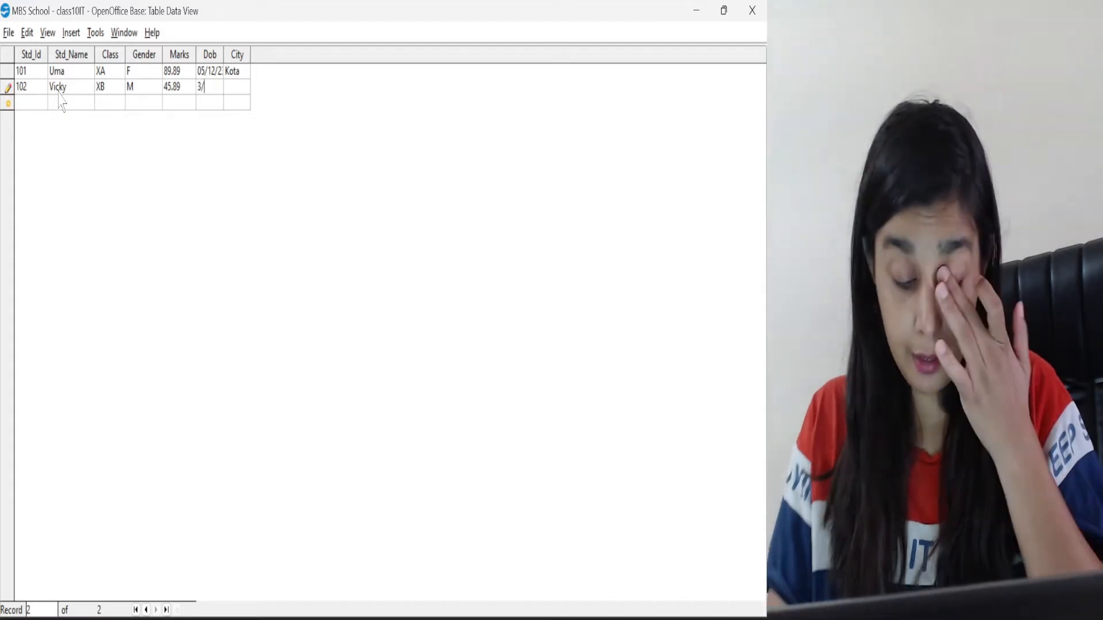
{"action": "type", "text": "11/23"}
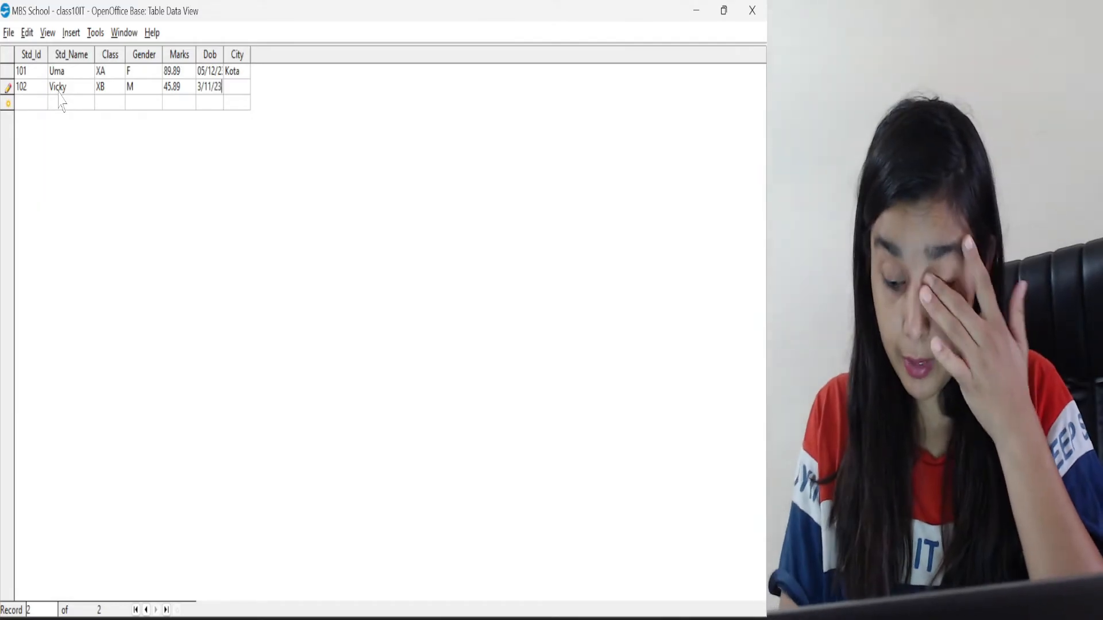
{"action": "key", "text": "Tab"}
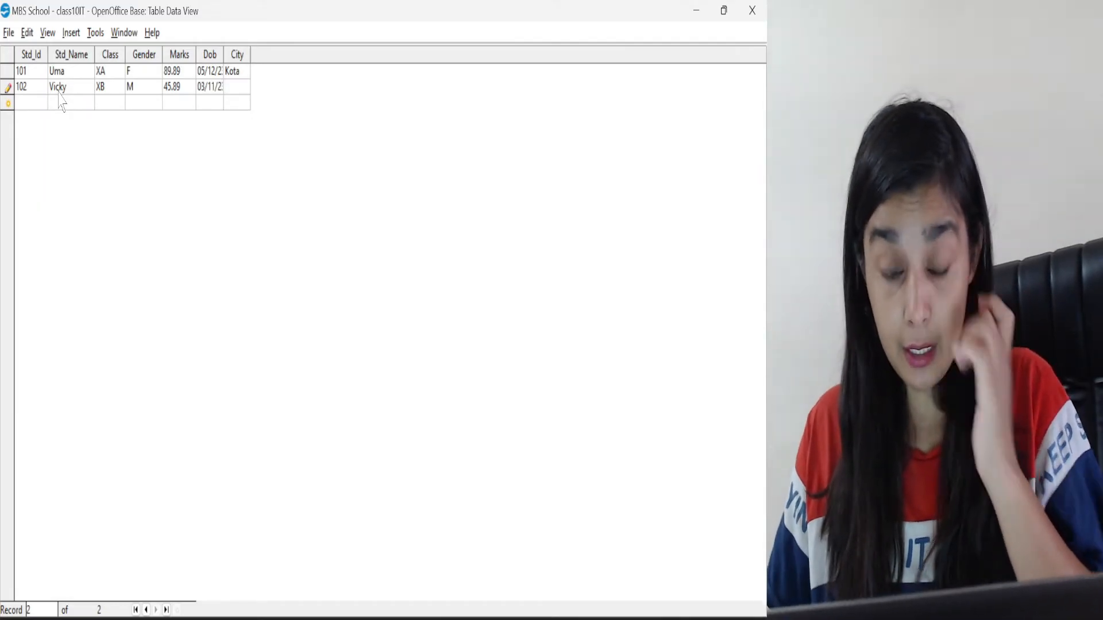
{"action": "type", "text": "Goa"}
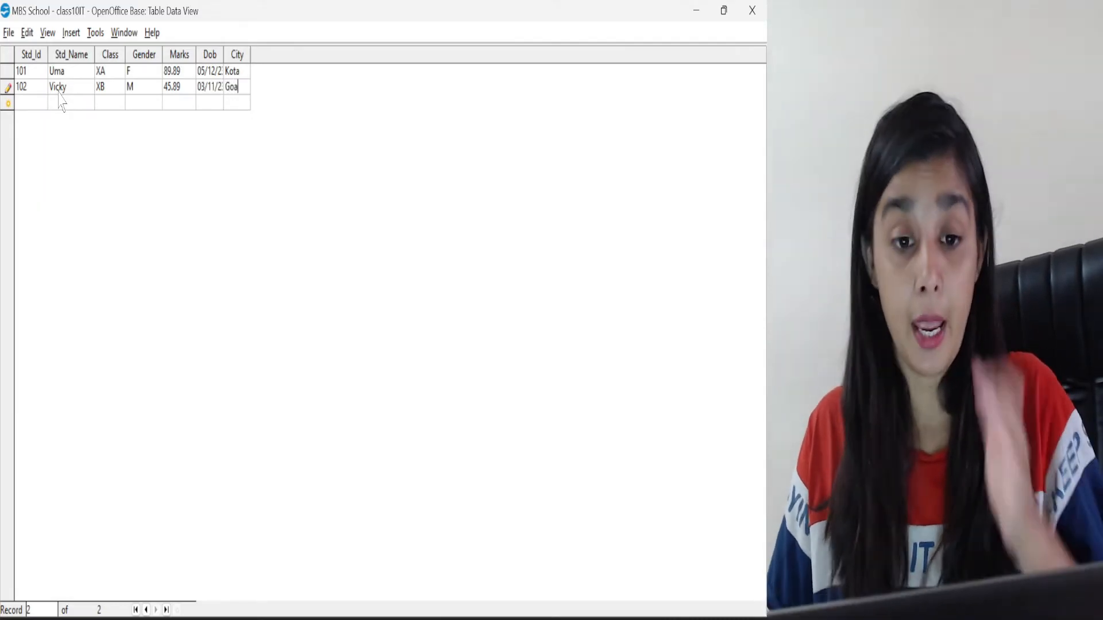
Step: Start a third record with the duplicate Std_Id 102, the student's name, class XB, gender M and marks 46.90
{"action": "left_click", "coordinate": [41, 103]}
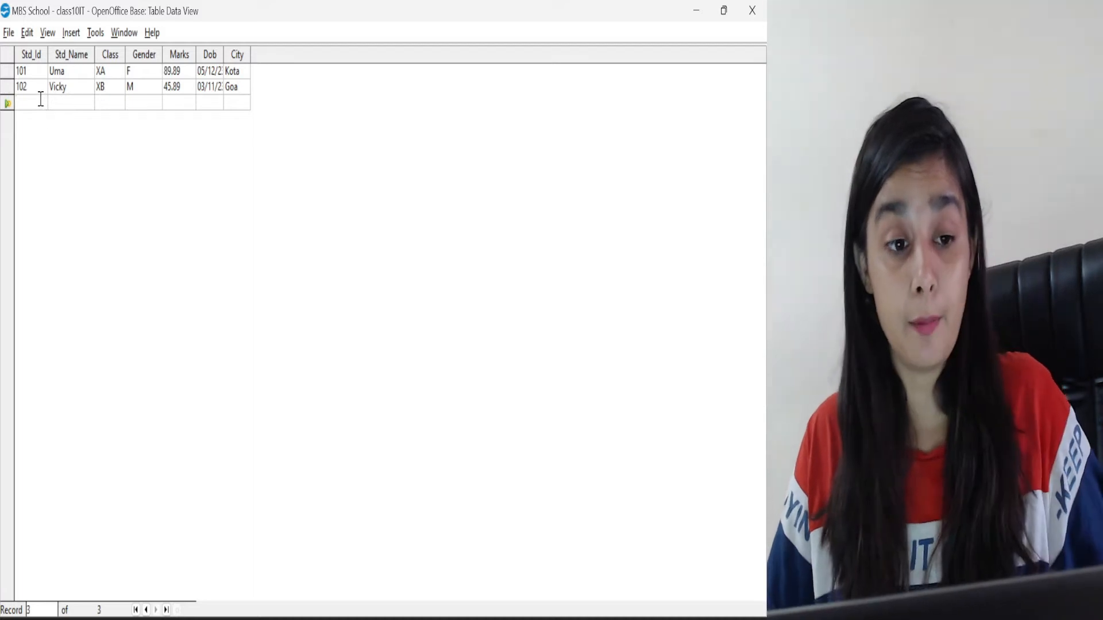
{"action": "type", "text": "102"}
{"action": "key", "text": "Tab"}
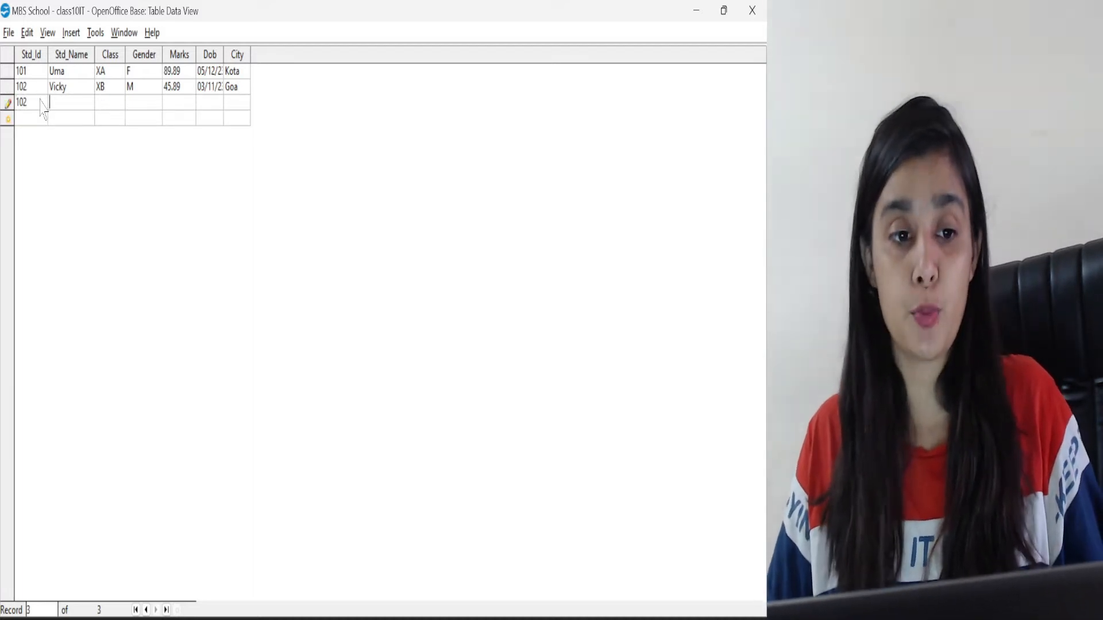
{"action": "type", "text": "Honey"}
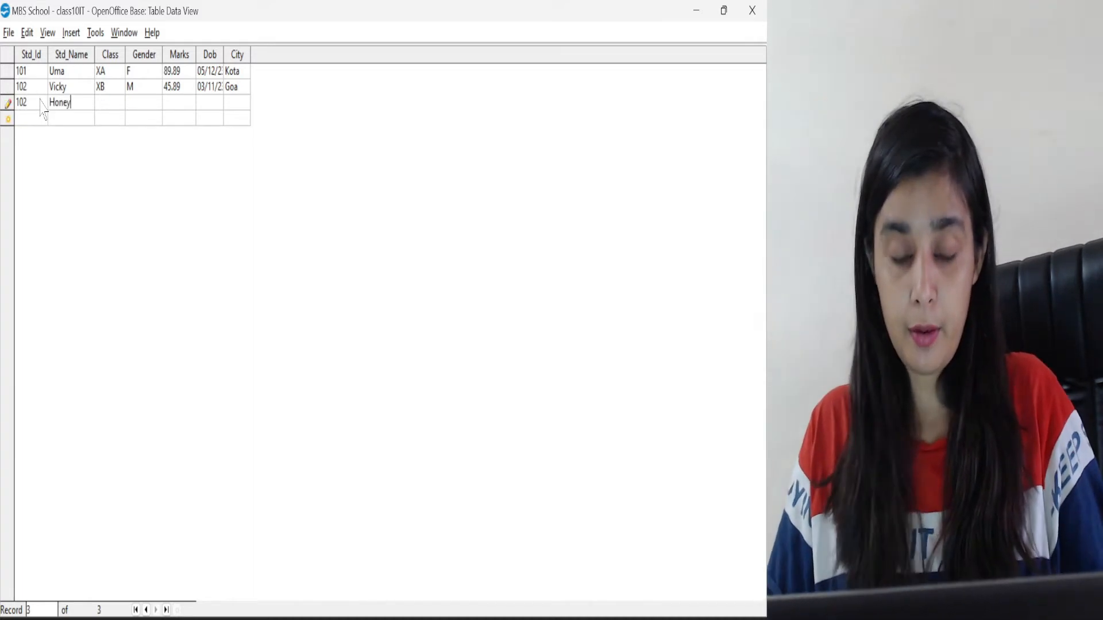
{"action": "key", "text": "Tab"}
{"action": "type", "text": "XB"}
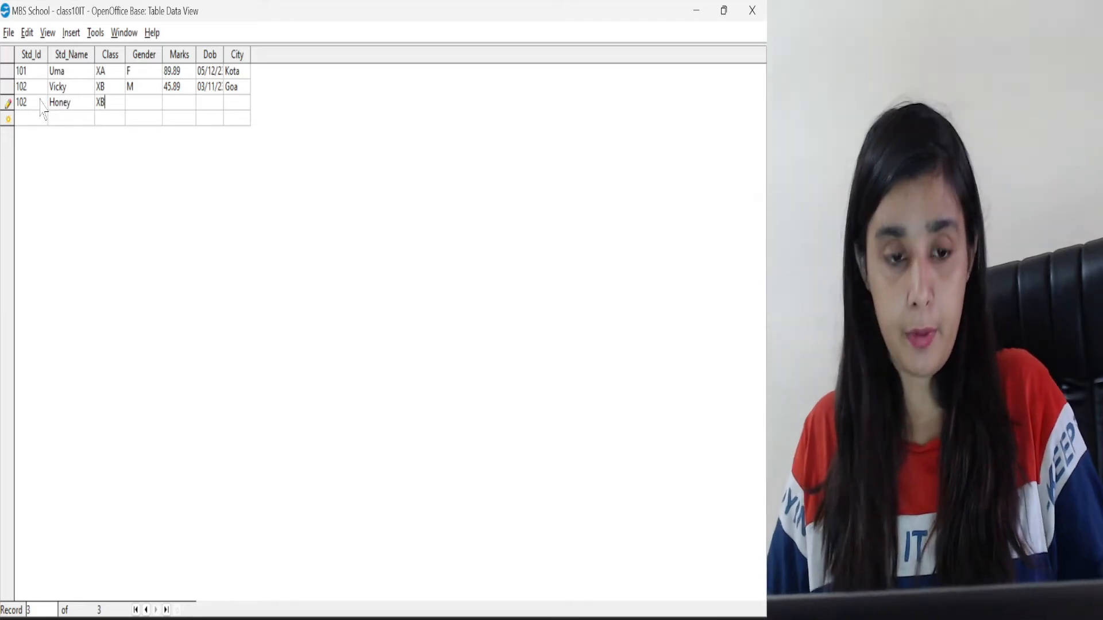
{"action": "key", "text": "Tab"}
{"action": "type", "text": "M"}
{"action": "key", "text": "Tab"}
{"action": "type", "text": "46.9"}
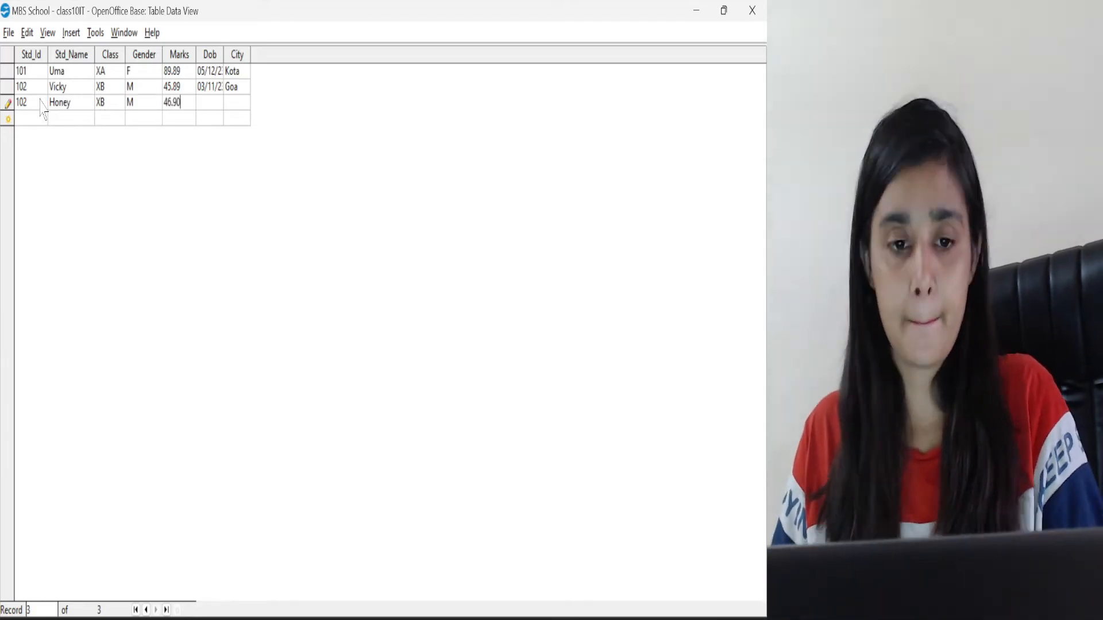
Step: Enter the third record's date of birth and the city Pune, and try to save it with the duplicate Std_Id
{"action": "key", "text": "Tab"}
{"action": "type", "text": "03/11/21"}
{"action": "key", "text": "Tab"}
{"action": "type", "text": "Kune"}
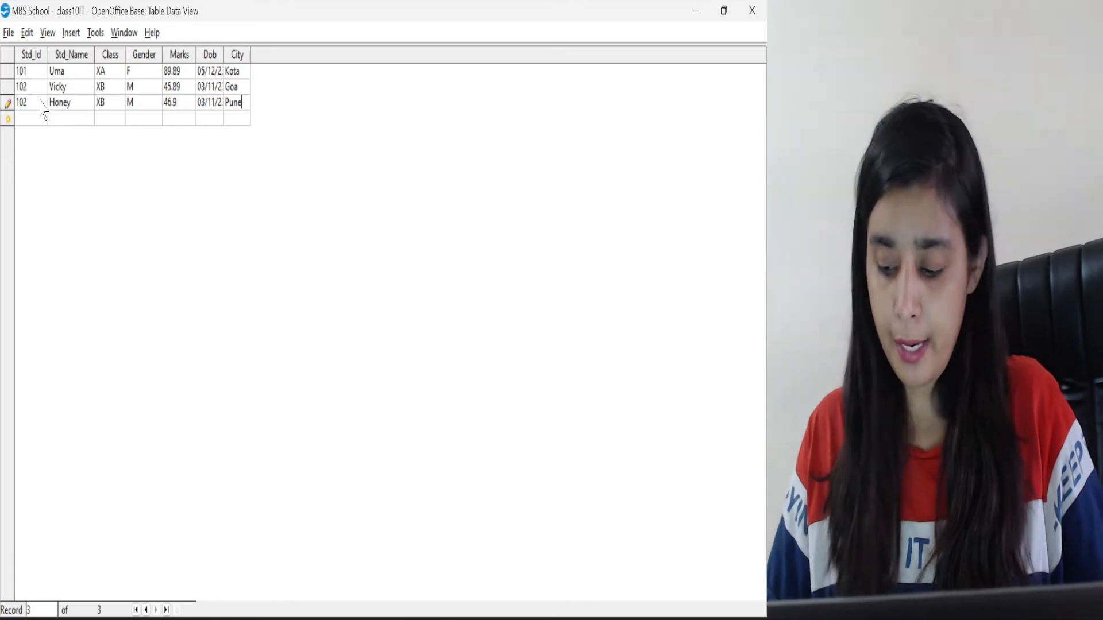
{"action": "key", "text": "Tab"}
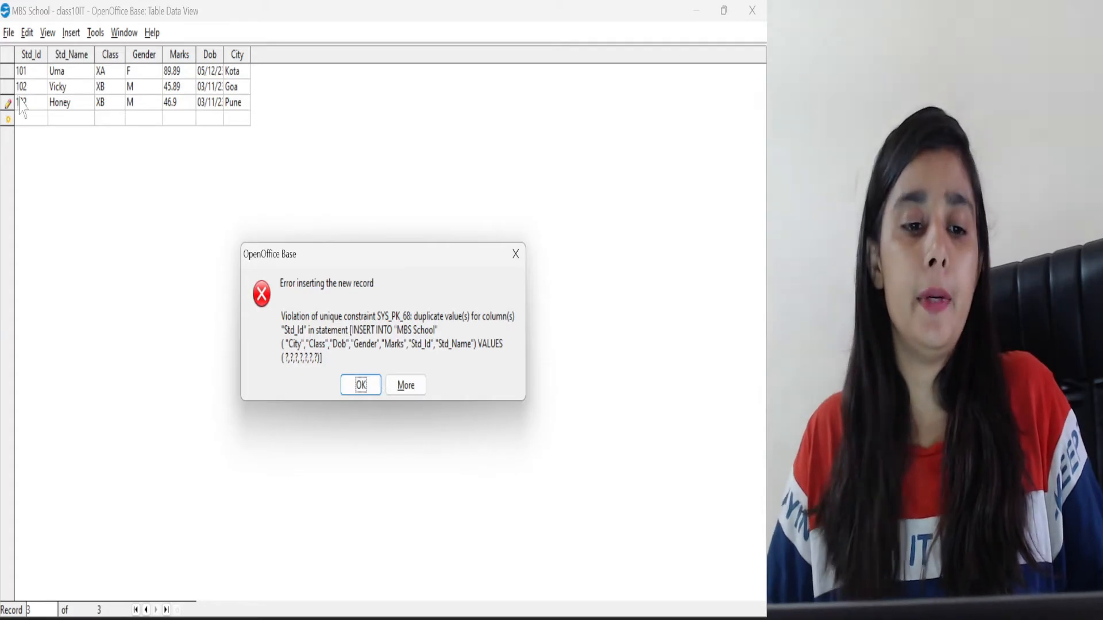
{"action": "left_click", "coordinate": [351, 380]}
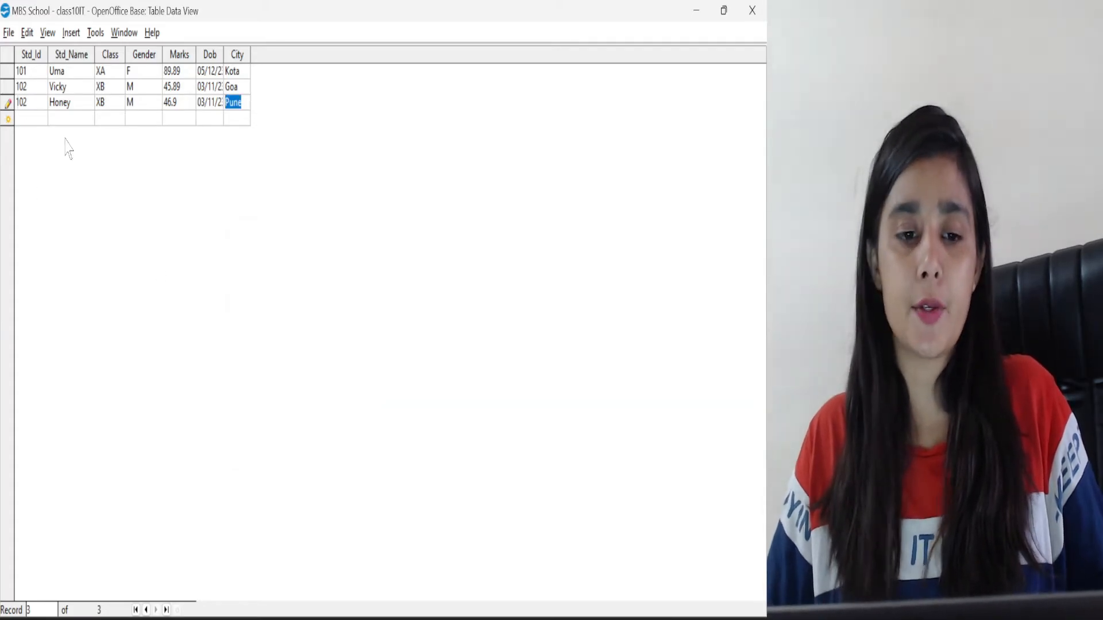
Step: Change the third record's Std_Id to 103 and save the record
{"action": "left_click", "coordinate": [40, 102]}
{"action": "key", "text": "BackSpace"}
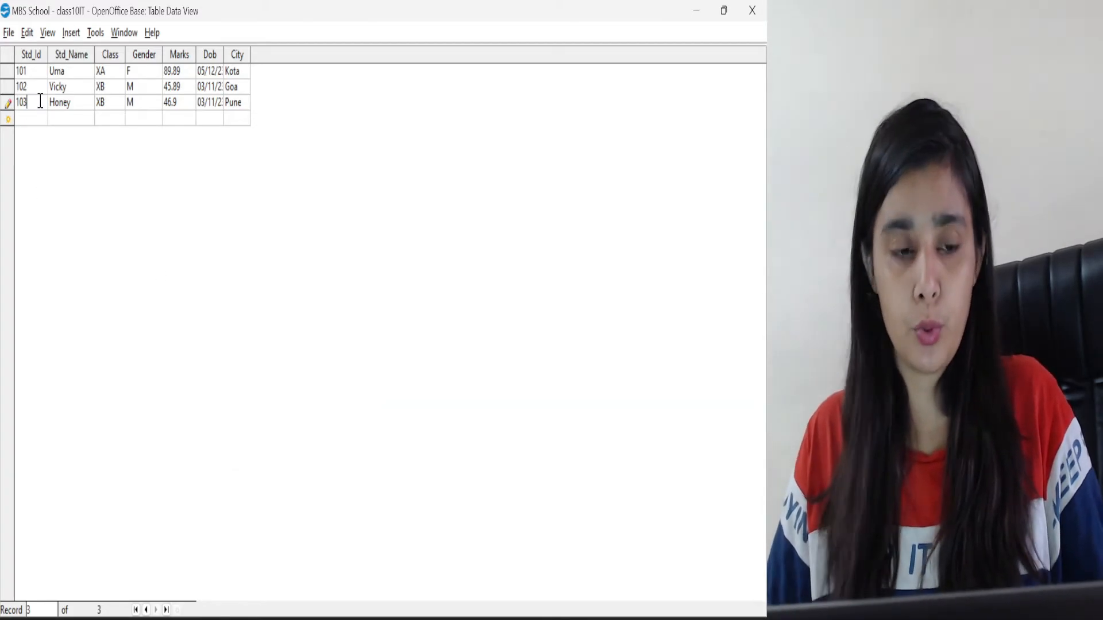
{"action": "left_click", "coordinate": [38, 120]}
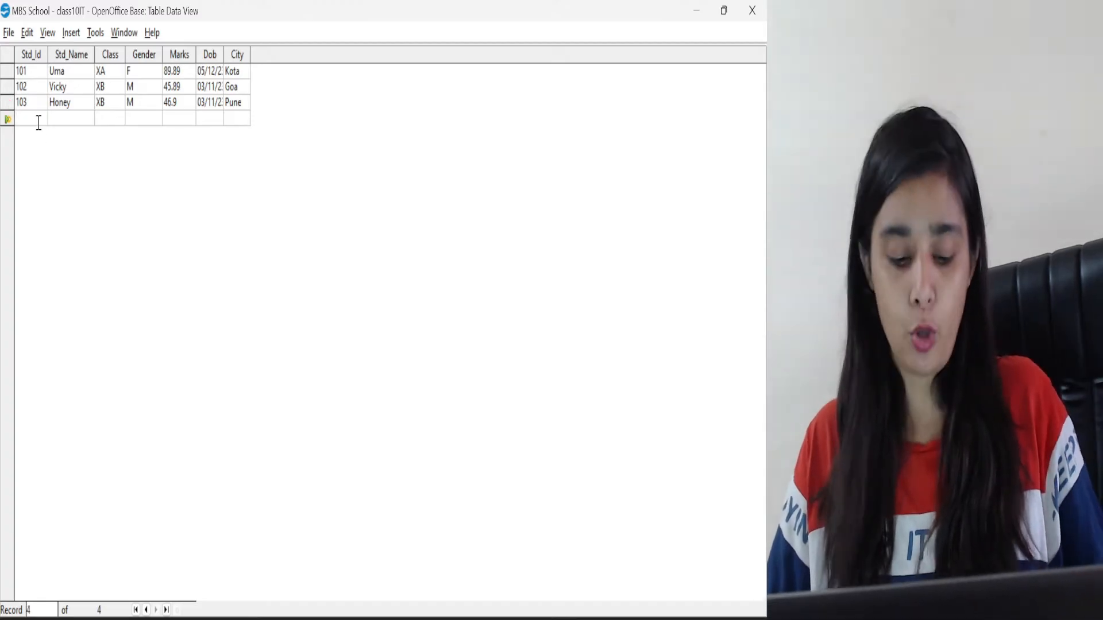
Step: Select the first record's row and view the commands available for it, including Delete Rows, without applying any
{"action": "left_click", "coordinate": [7, 74]}
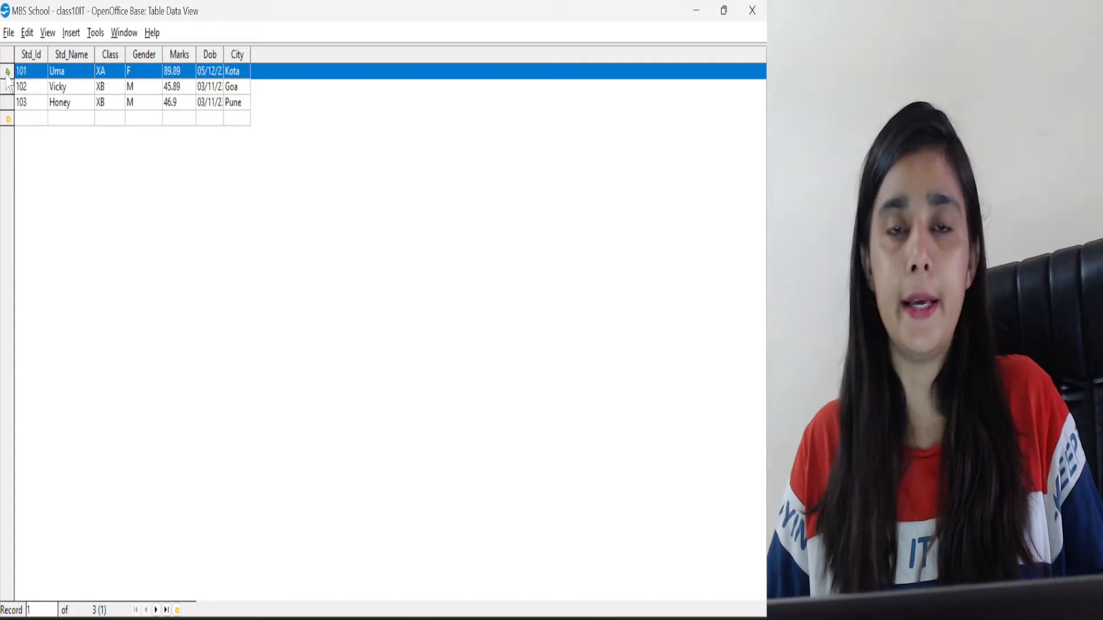
{"action": "right_click", "coordinate": [8, 84]}
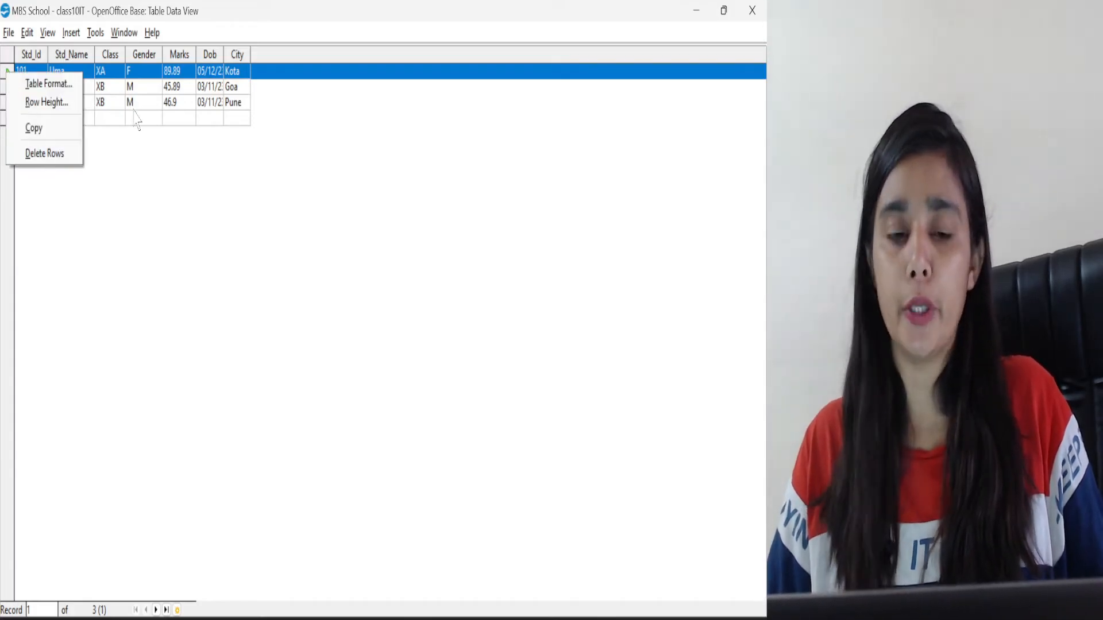
{"action": "left_click", "coordinate": [153, 89]}
{"action": "left_click", "coordinate": [155, 86]}
Step: Set the first record's marks to 90.90
{"action": "left_click", "coordinate": [188, 75]}
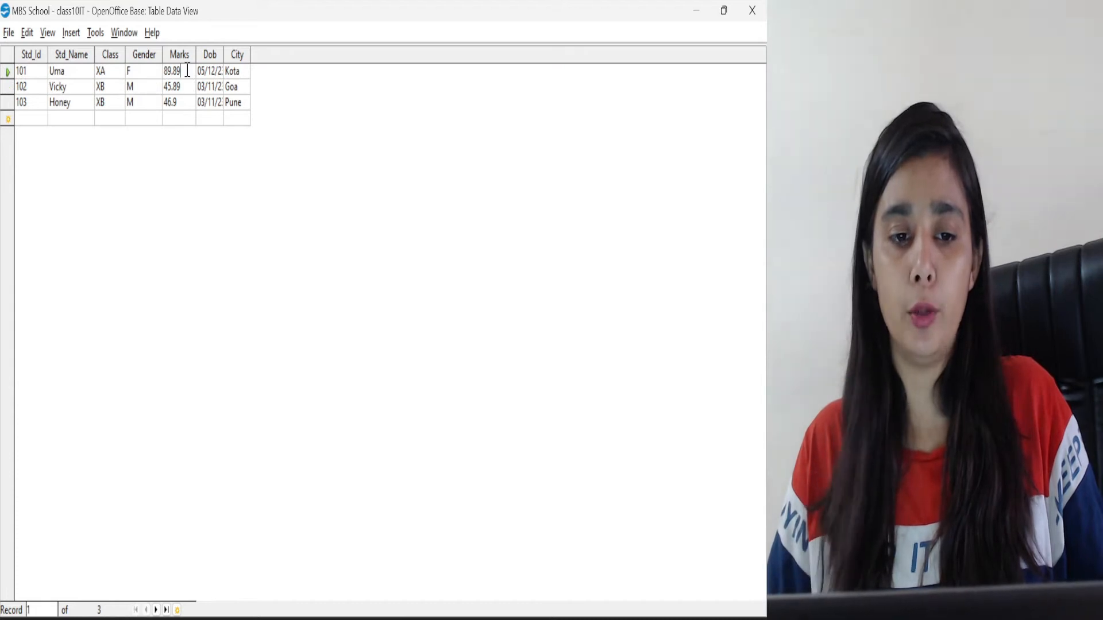
{"action": "left_click_drag", "start_coordinate": [187, 70], "coordinate": [155, 72]}
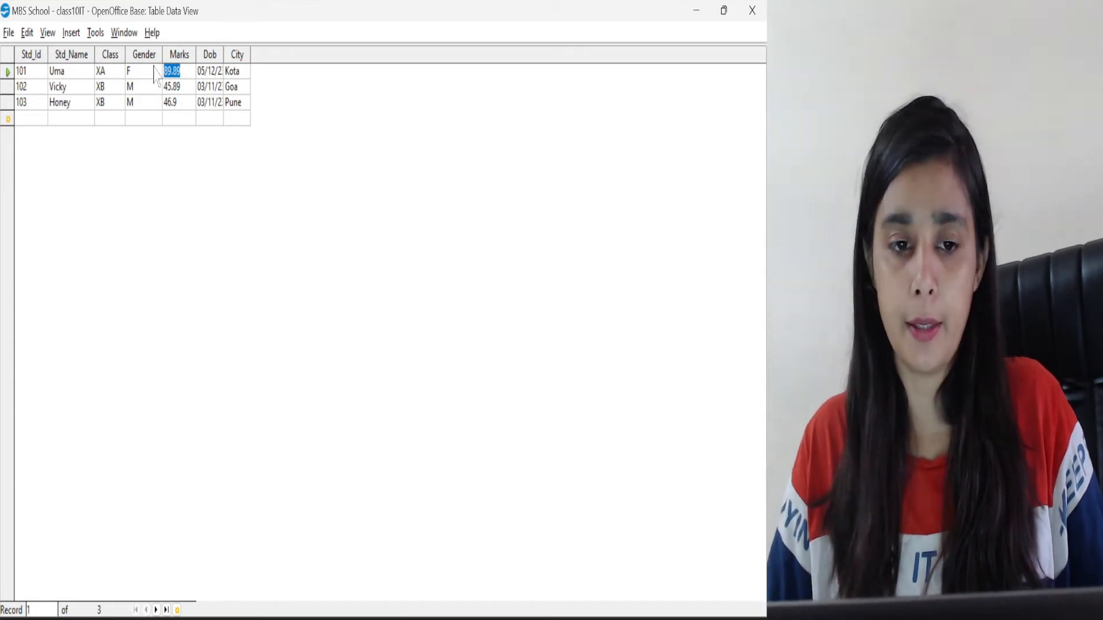
{"action": "type", "text": "90.9"}
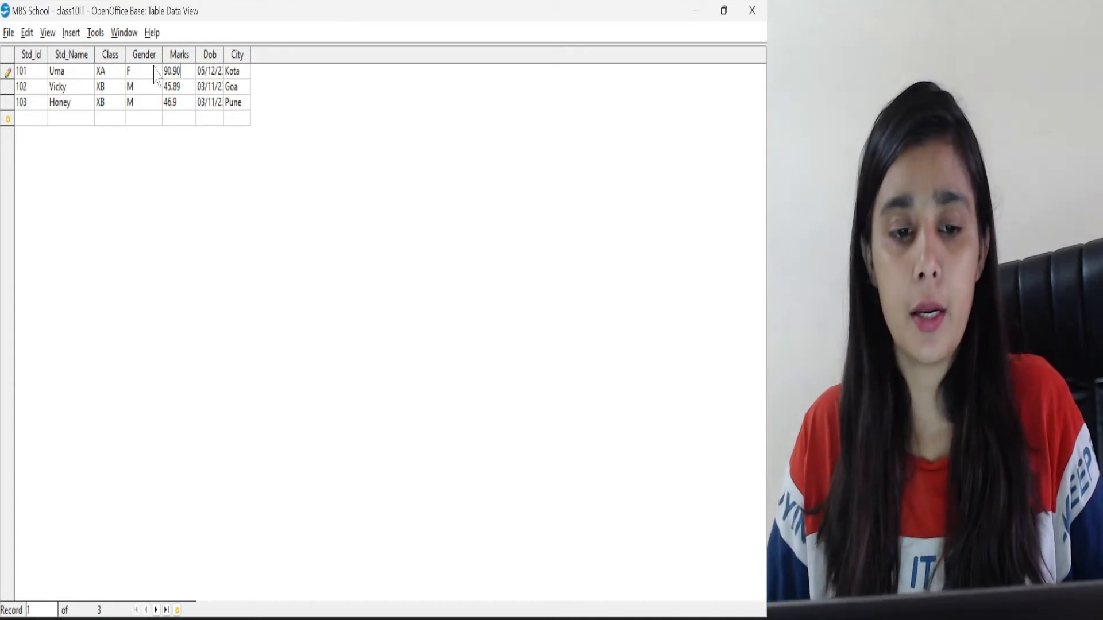
Step: Commit the first record's marks as 90.9 and select its Gender value
{"action": "type", "text": "0"}
{"action": "key", "text": "BackSpace"}
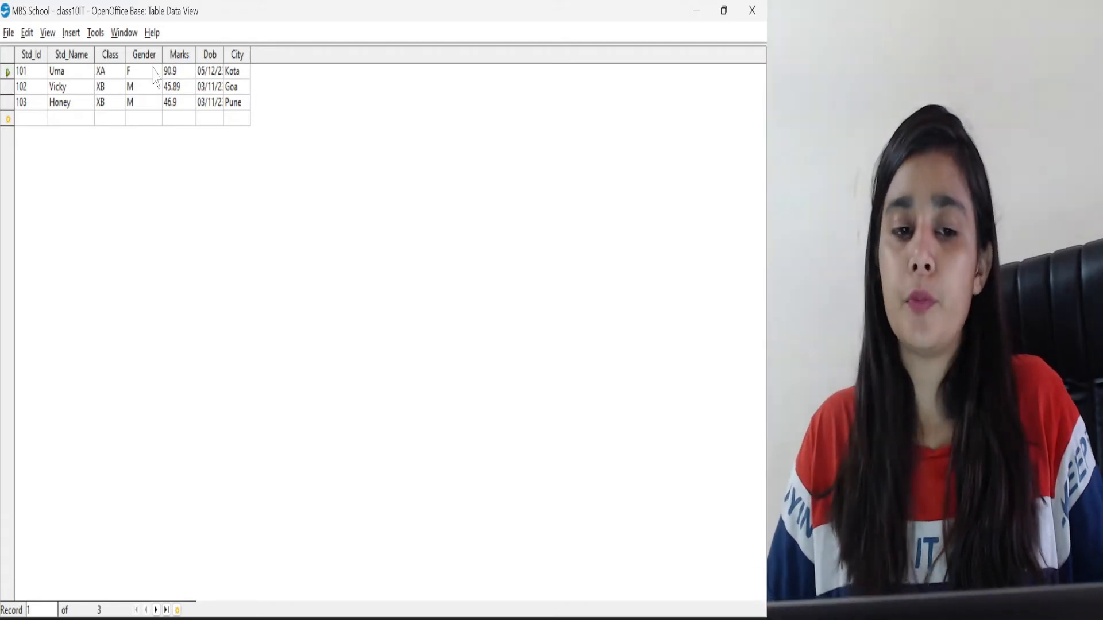
{"action": "left_click", "coordinate": [153, 72]}
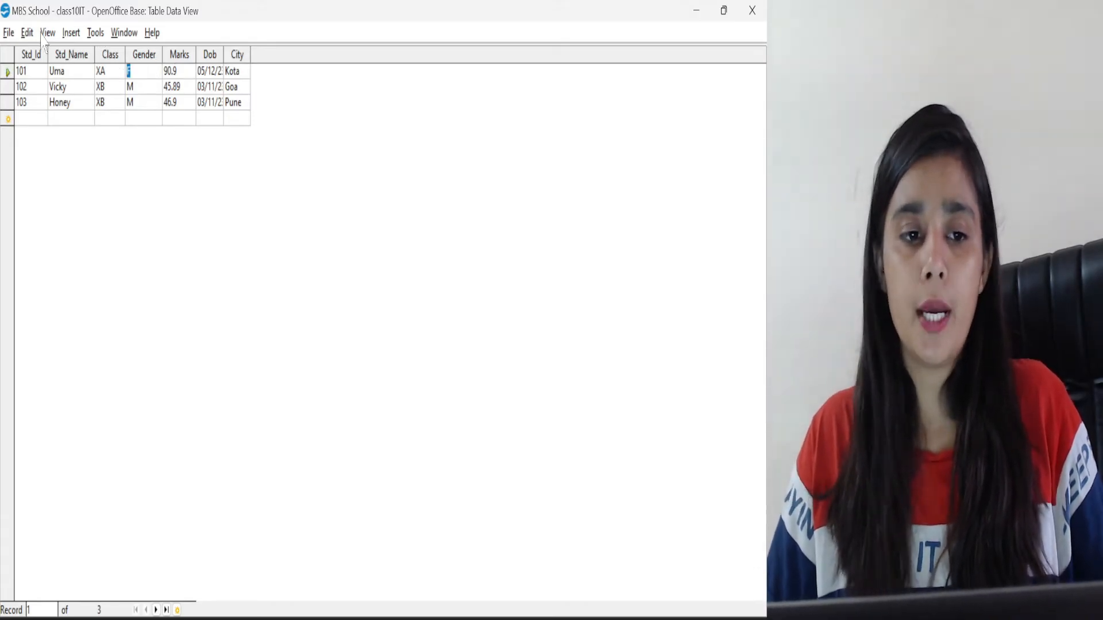
Step: Delete the row of the record with Std_Id 102 and confirm the deletion
{"action": "right_click", "coordinate": [7, 87]}
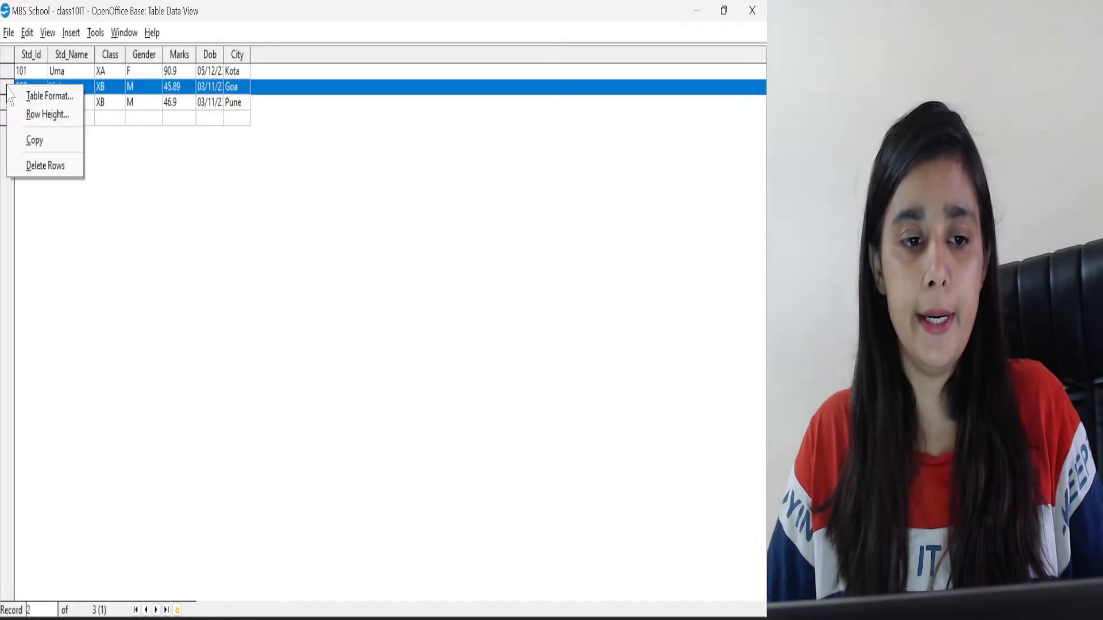
{"action": "left_click", "coordinate": [31, 166]}
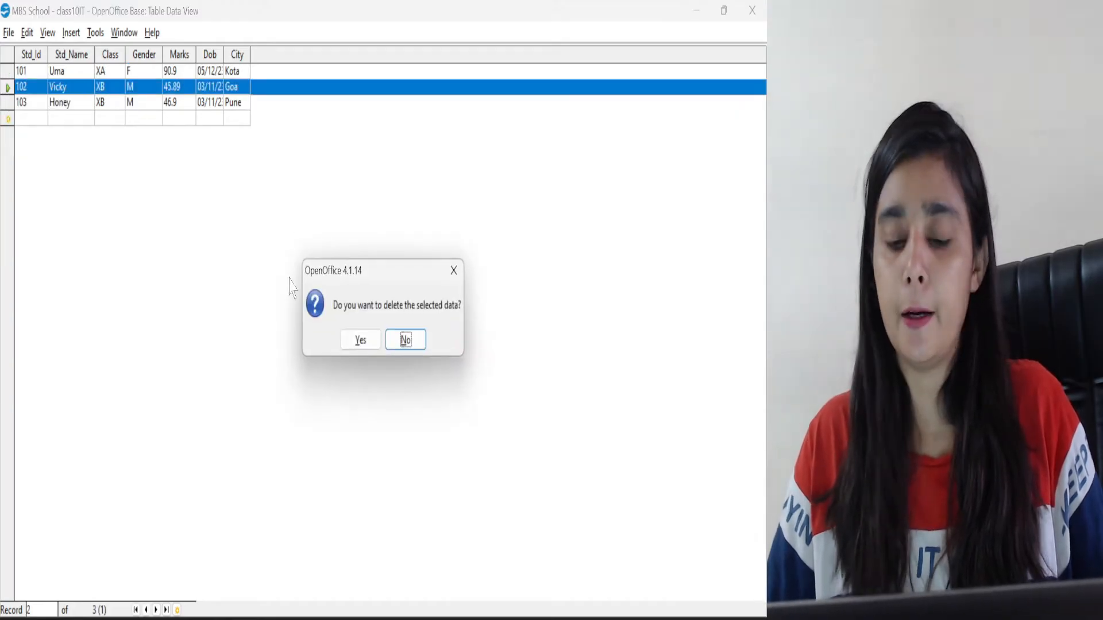
{"action": "left_click", "coordinate": [359, 340]}
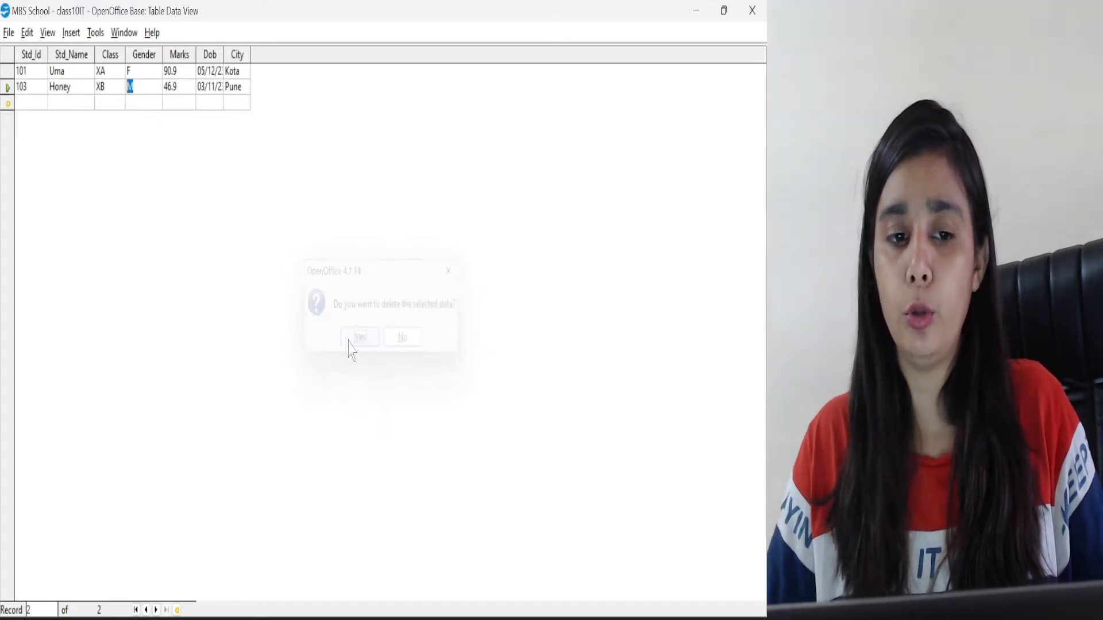
Step: View the commands available for the first record's row and its Row Height settings, leaving them unchanged
{"action": "right_click", "coordinate": [5, 71]}
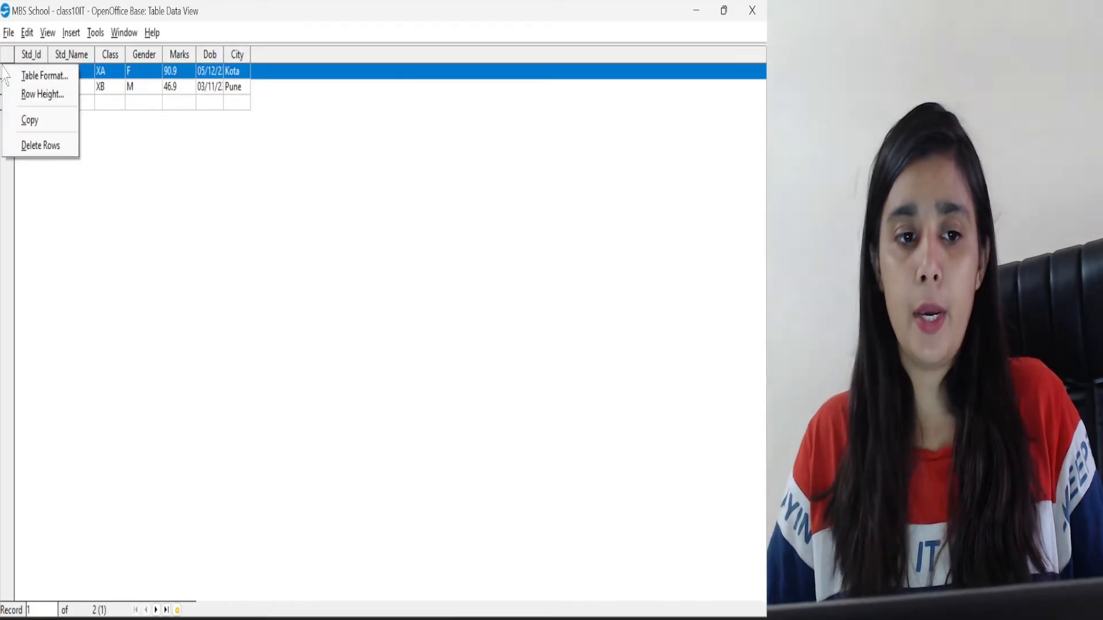
{"action": "left_click", "coordinate": [12, 25]}
{"action": "left_click", "coordinate": [12, 30]}
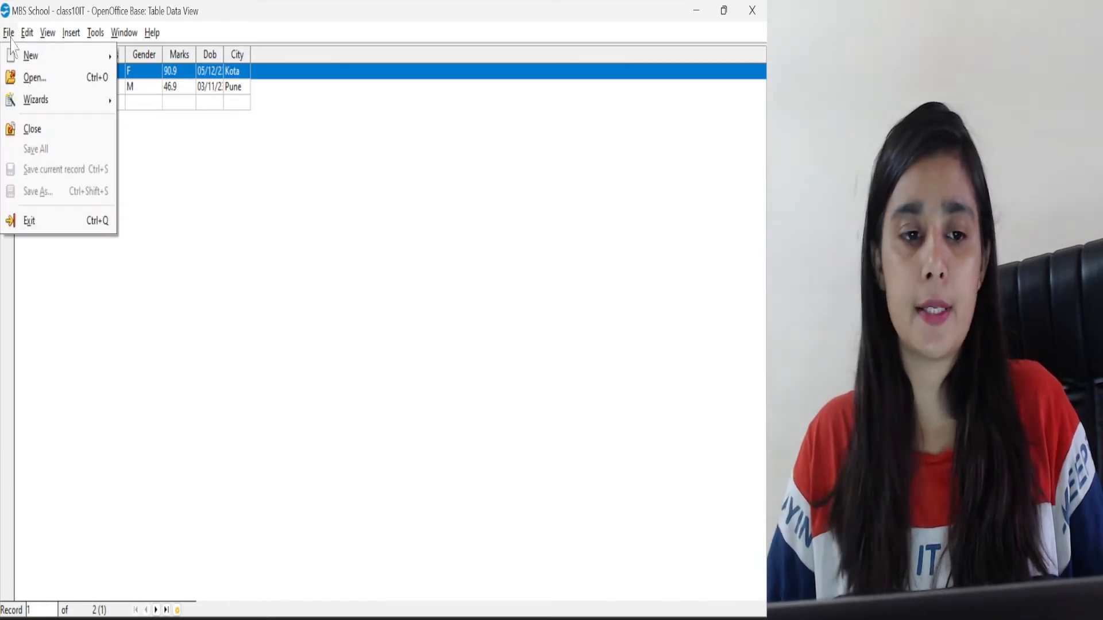
{"action": "mouse_move", "coordinate": [27, 35]}
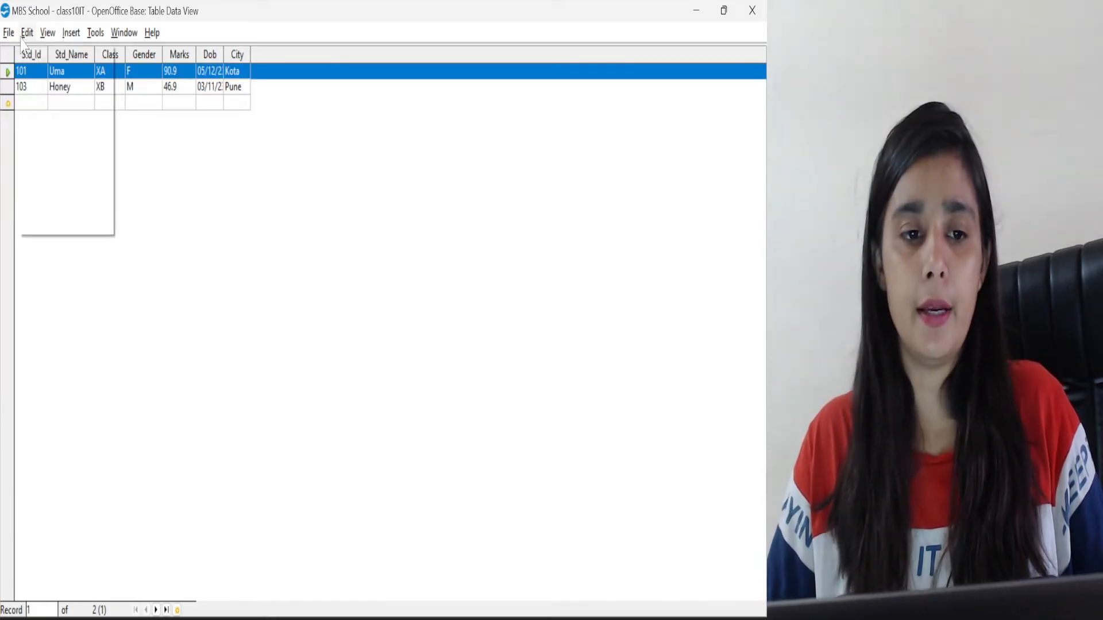
{"action": "right_click", "coordinate": [6, 80]}
{"action": "right_click", "coordinate": [5, 78]}
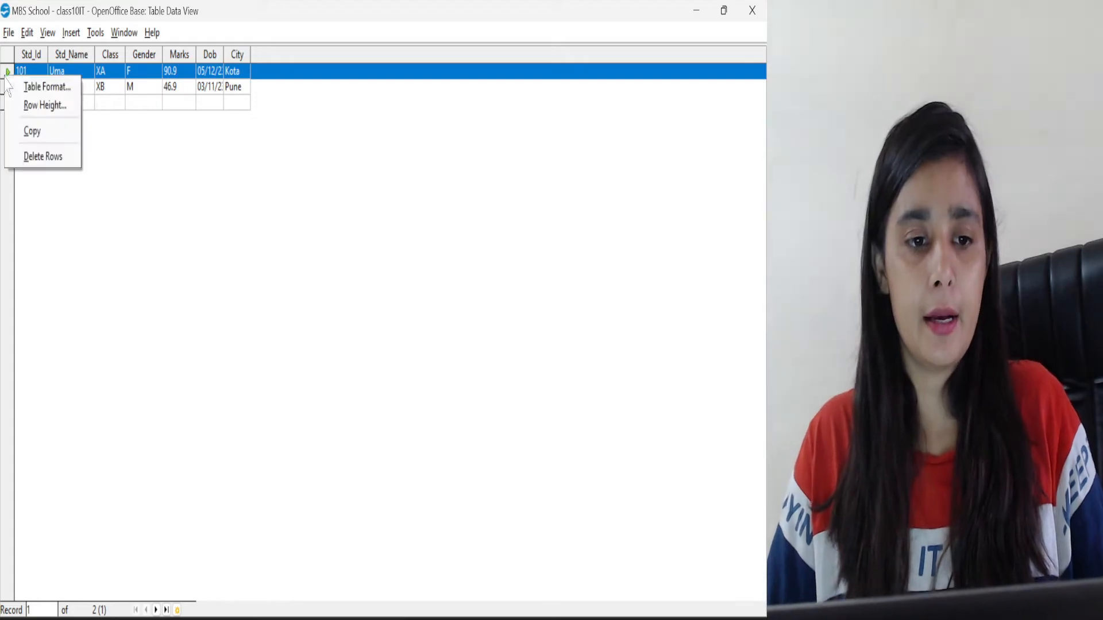
{"action": "left_click", "coordinate": [42, 106]}
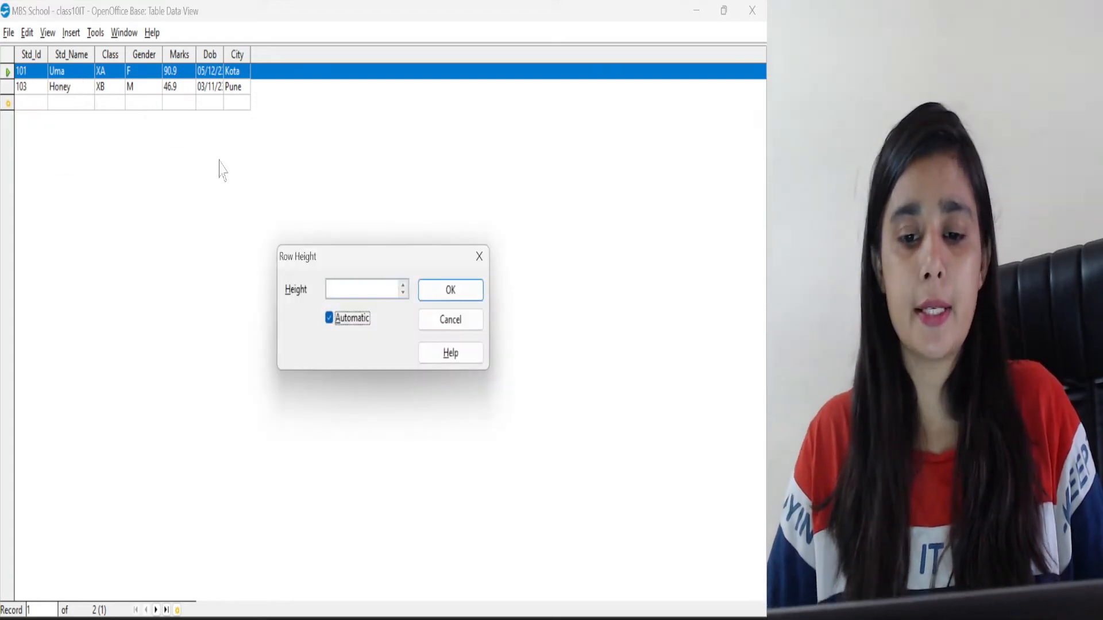
{"action": "left_click", "coordinate": [465, 256]}
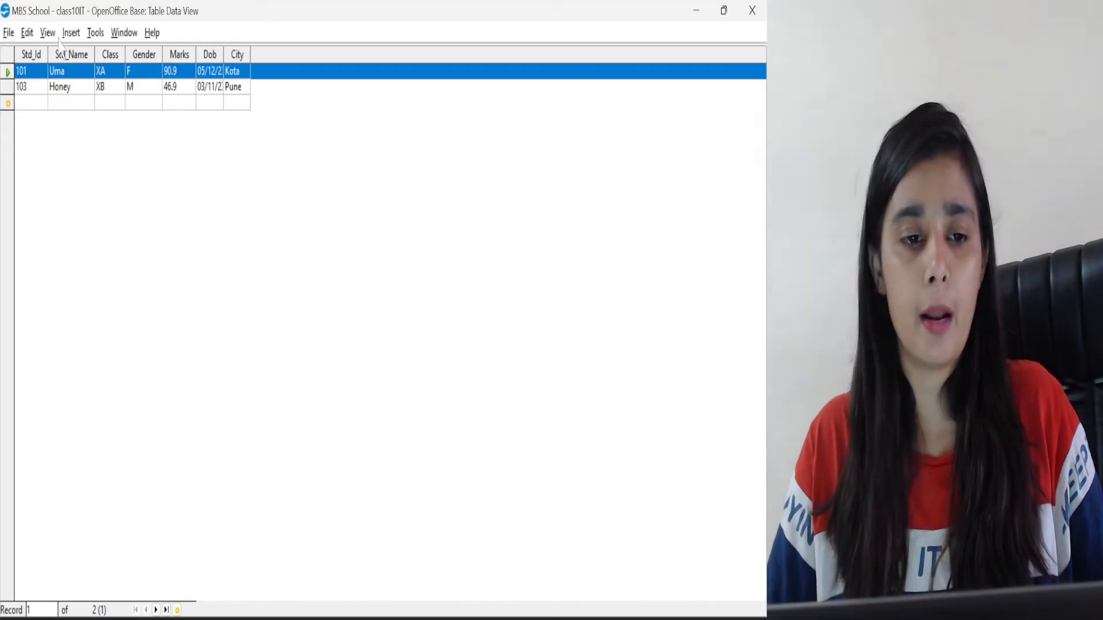
Step: Widen all columns of the table and increase the row height so that the full dates are readable
{"action": "left_click_drag", "start_coordinate": [48, 54], "coordinate": [684, 54]}
{"action": "left_click_drag", "start_coordinate": [7, 108], "coordinate": [8, 149]}
Step: Start a new record with Std_Id 104, the student's name, class XC, gender M and marks 47.9
{"action": "left_click", "coordinate": [89, 215]}
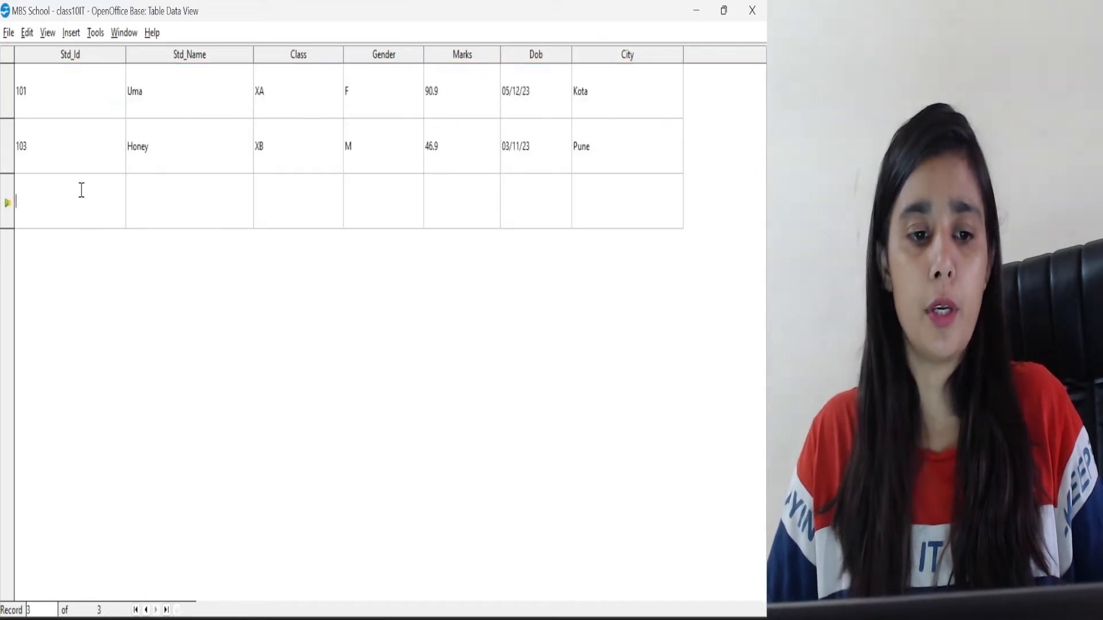
{"action": "type", "text": "104"}
{"action": "key", "text": "Tab"}
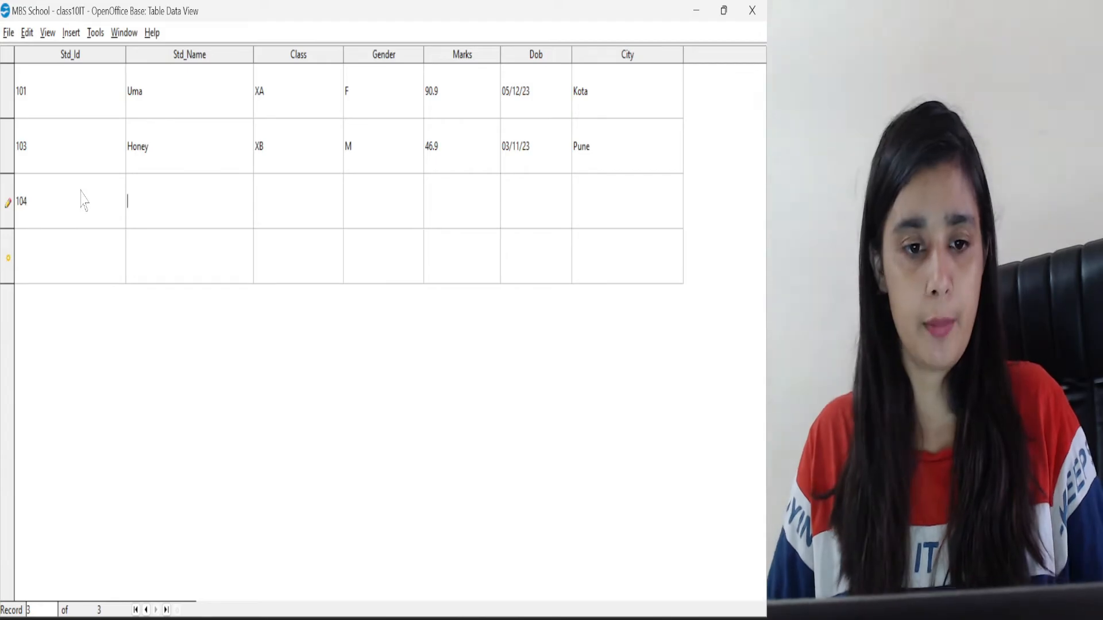
{"action": "type", "text": "Poonam"}
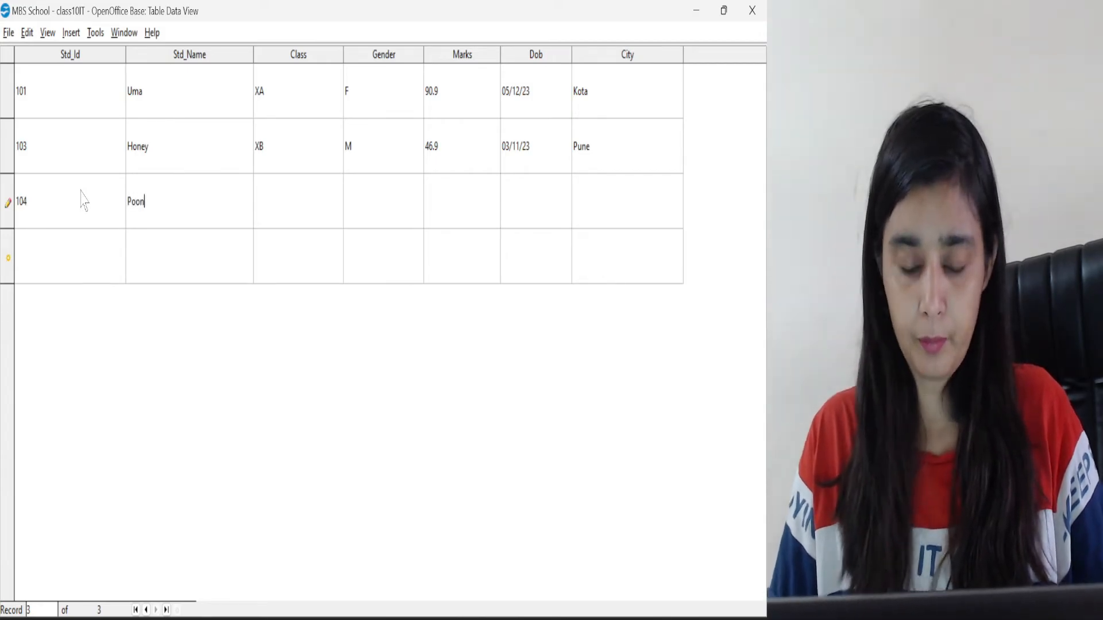
{"action": "key", "text": "Tab"}
{"action": "type", "text": "XC"}
{"action": "key", "text": "Tab"}
{"action": "type", "text": "M"}
{"action": "key", "text": "Tab"}
{"action": "type", "text": "47.9"}
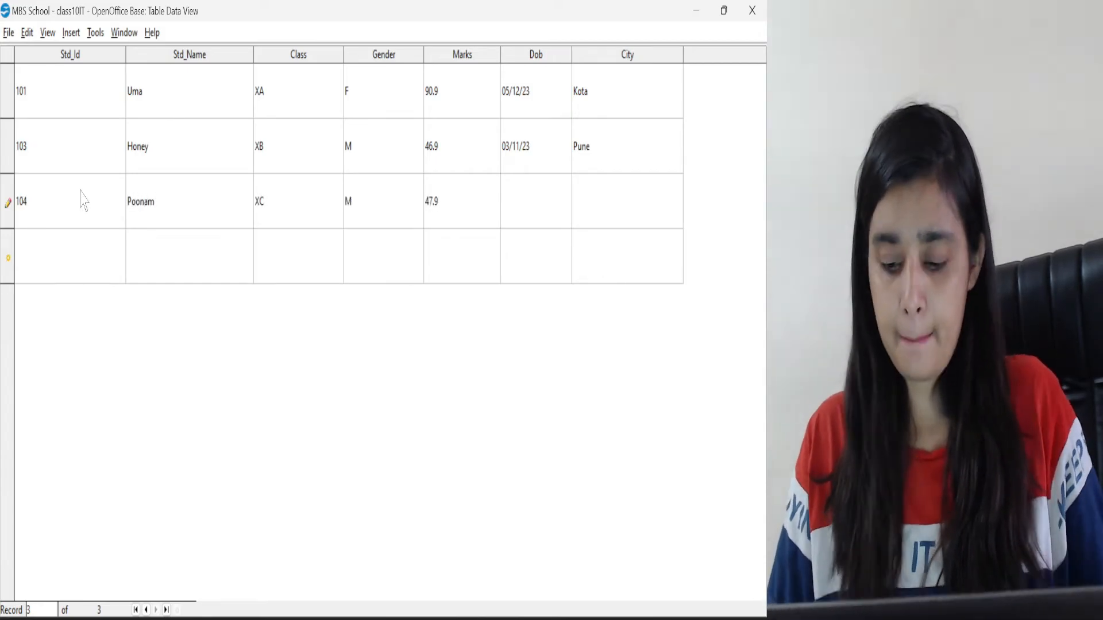
Step: Complete the new record with its date of birth and the city Kota, save it, and select its row
{"action": "key", "text": "Tab"}
{"action": "type", "text": "4/11/23"}
{"action": "key", "text": "Tab"}
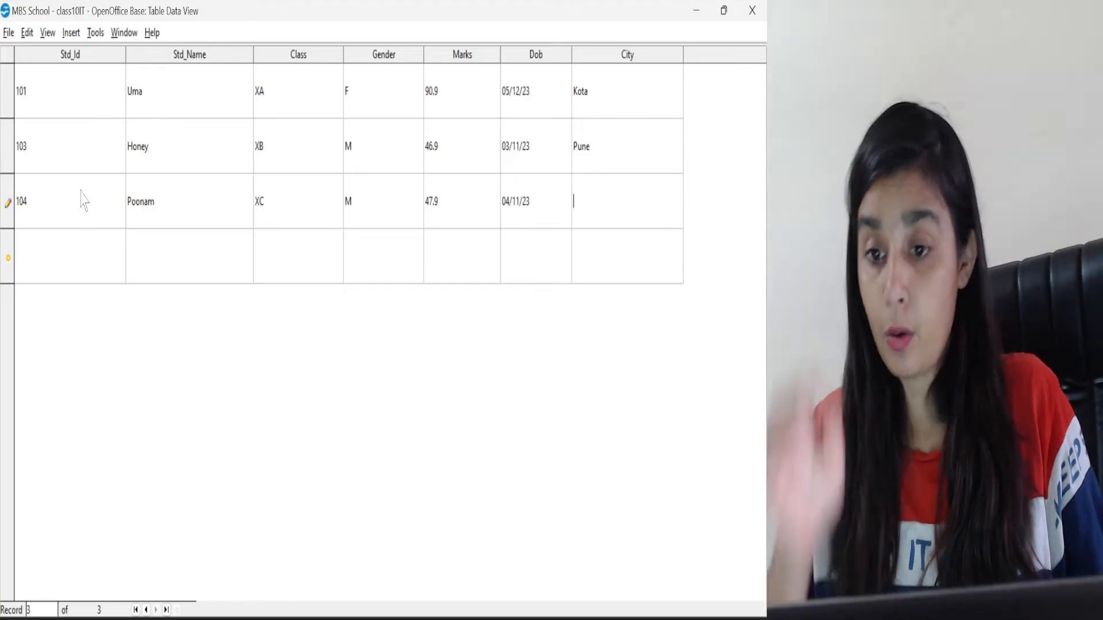
{"action": "type", "text": "Kota"}
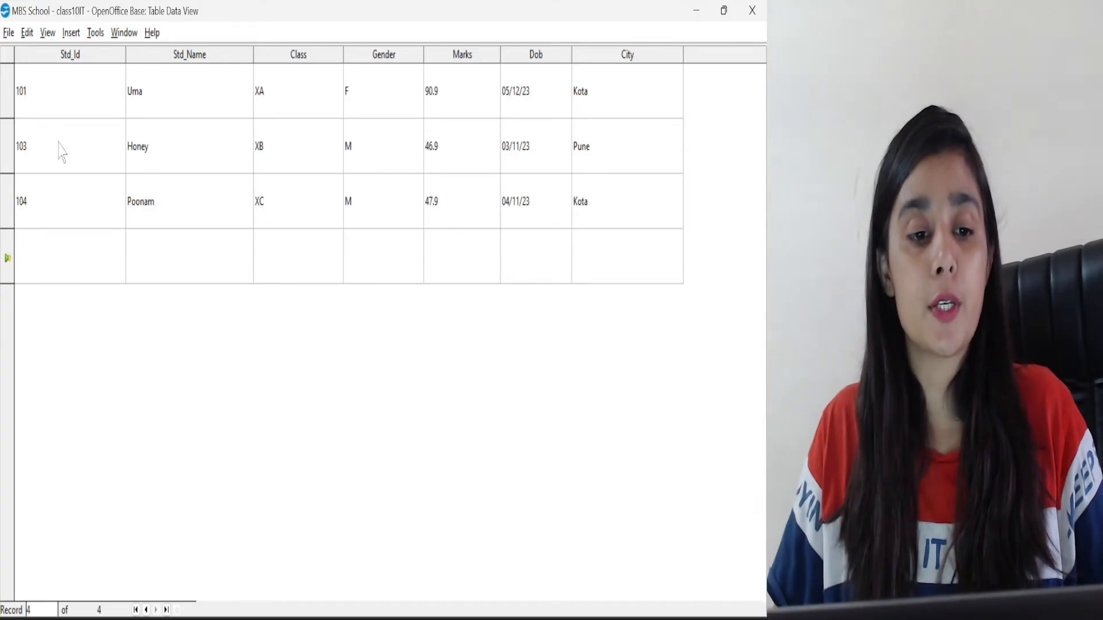
{"action": "right_click", "coordinate": [7, 207]}
{"action": "left_click", "coordinate": [375, 295]}
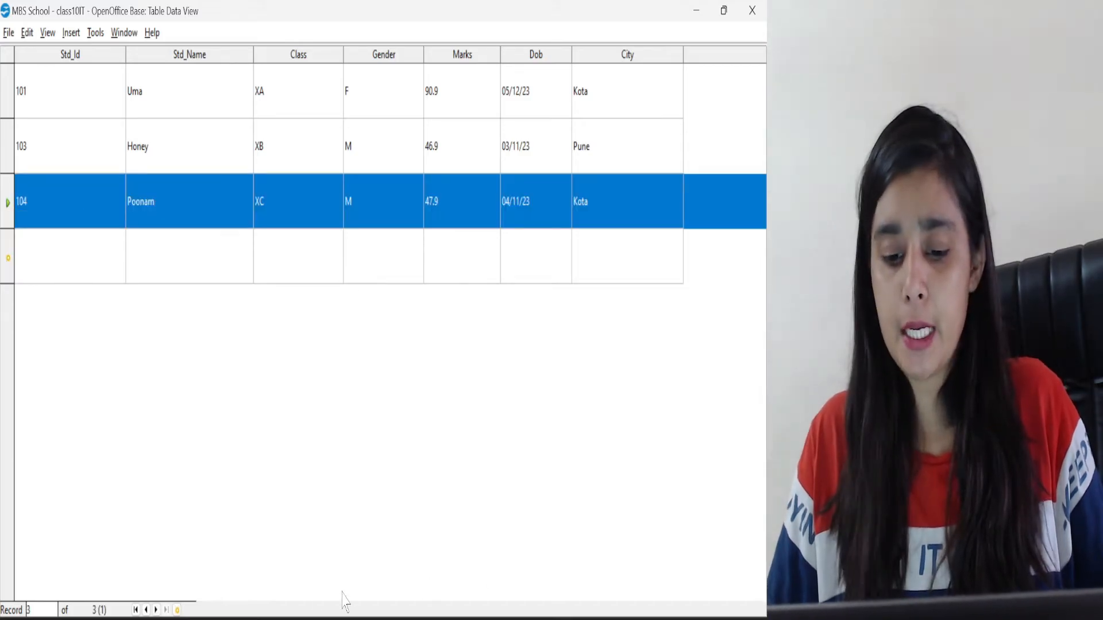
Step: Switch to PowerPoint to review the inserting, editing and deleting topics on the Class – #4 slide, and return to OpenOffice Base
{"action": "key", "text": "alt+Tab"}
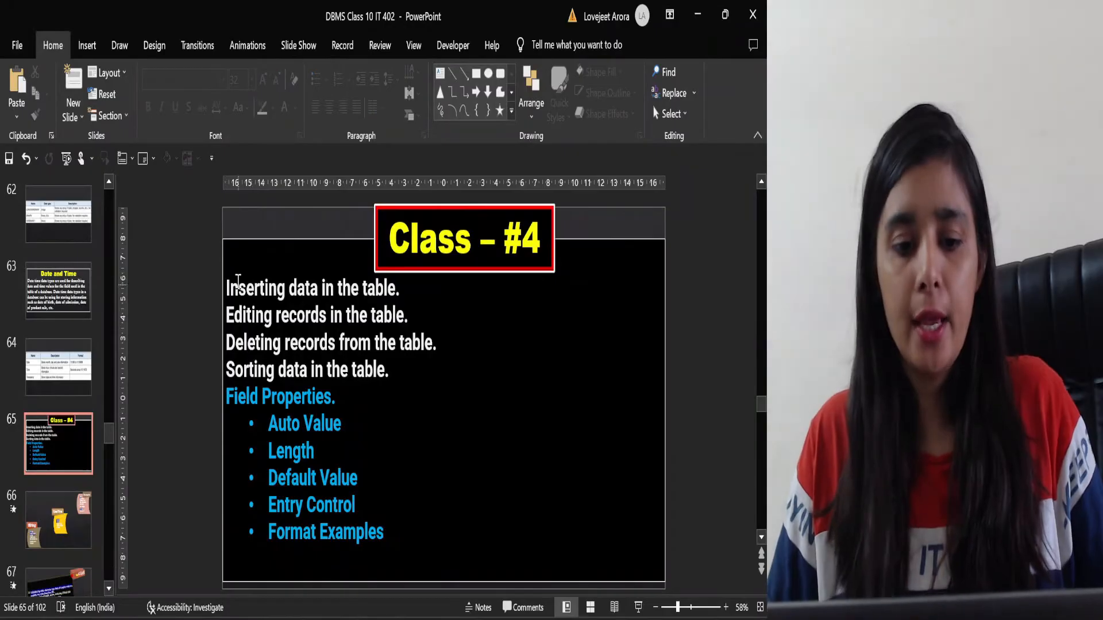
{"action": "left_click_drag", "start_coordinate": [231, 285], "coordinate": [442, 344]}
{"action": "left_click", "coordinate": [167, 396]}
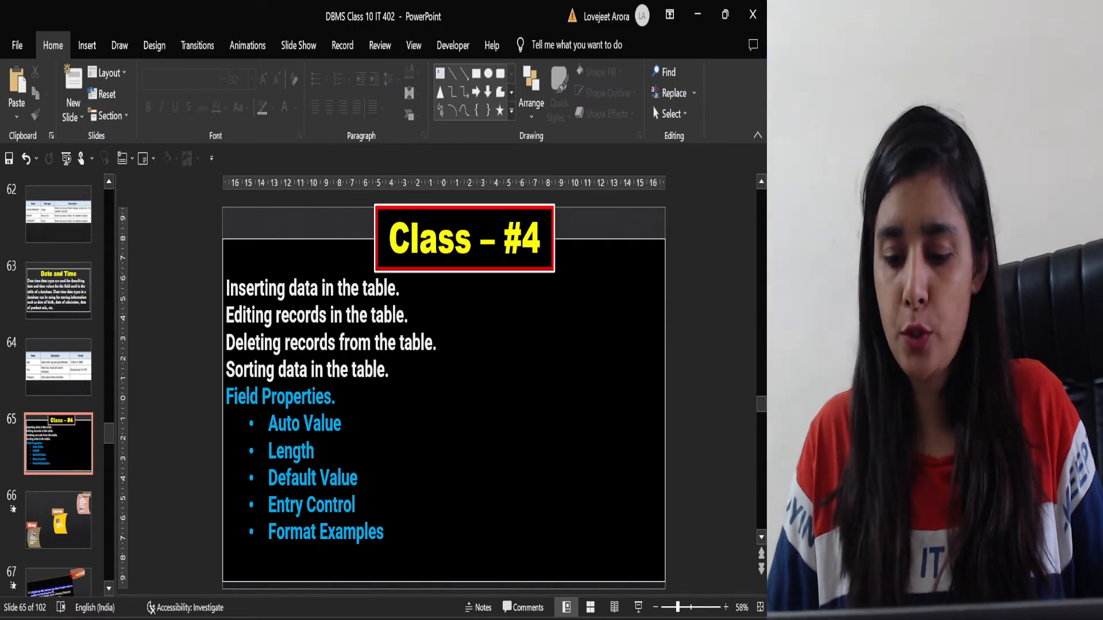
{"action": "left_click", "coordinate": [517, 619]}
{"action": "left_click", "coordinate": [541, 536]}
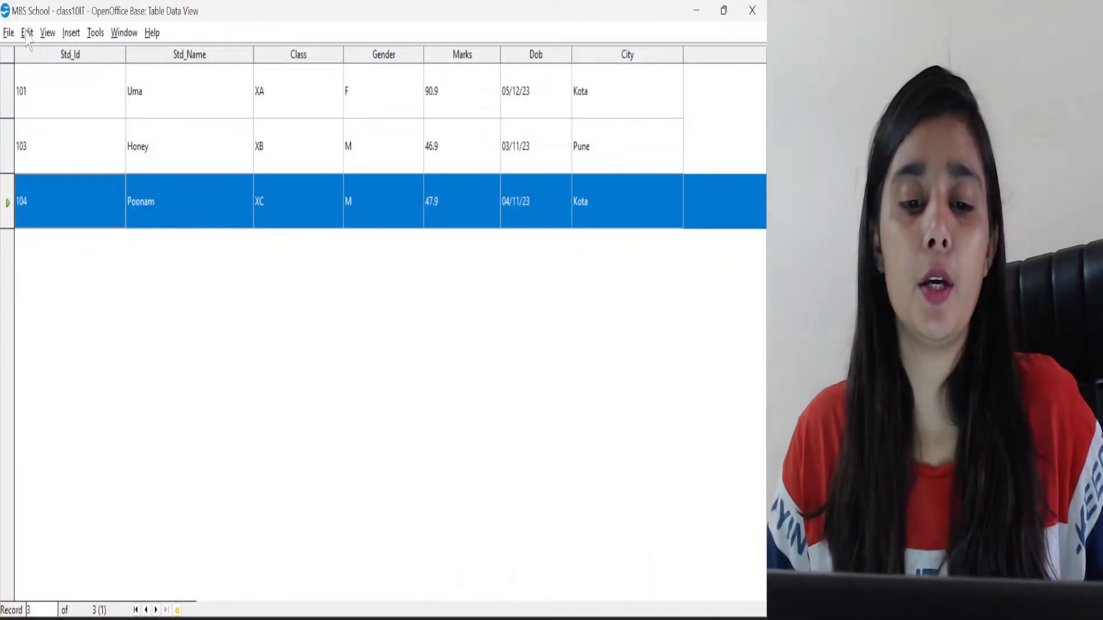
Step: Display the Table Data toolbar in the table data view
{"action": "left_click", "coordinate": [45, 35]}
{"action": "mouse_move", "coordinate": [74, 54]}
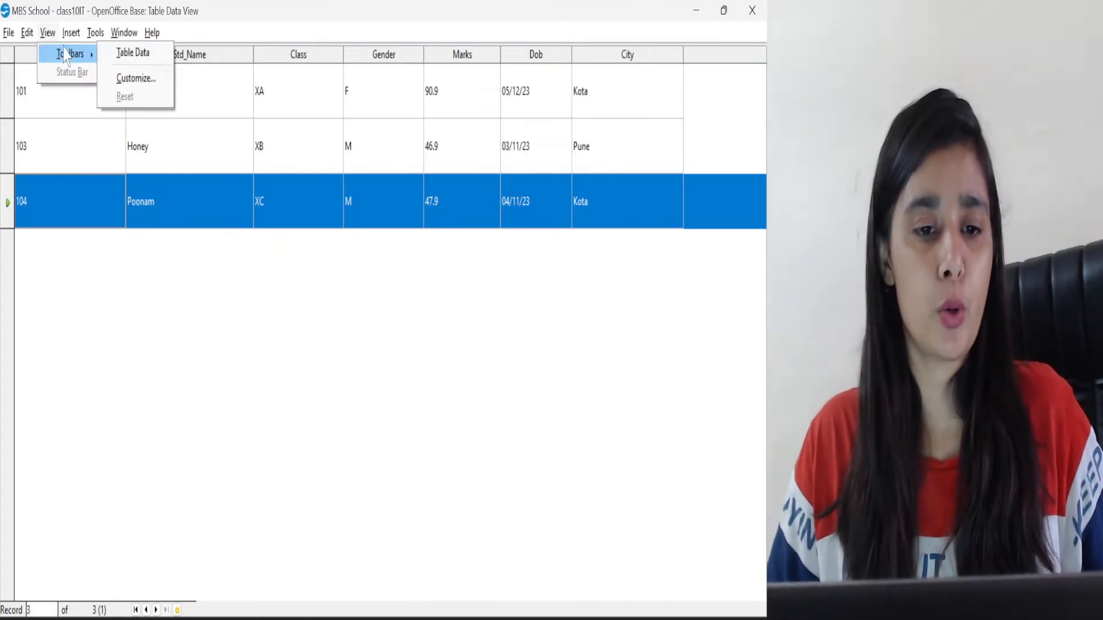
{"action": "left_click", "coordinate": [111, 56]}
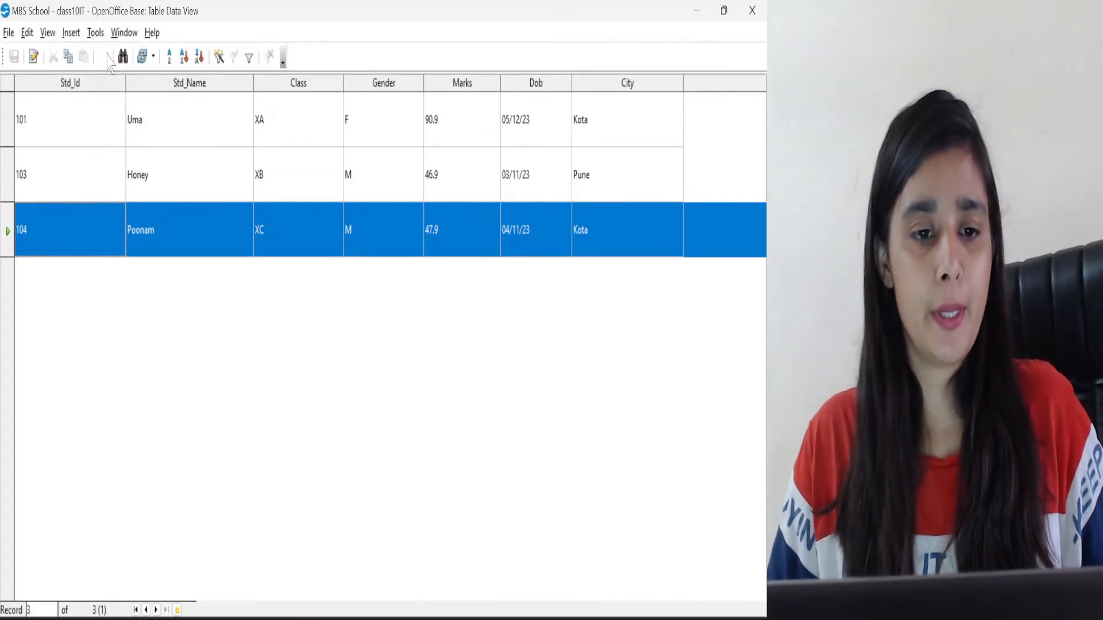
Step: View the Customize dialog for the table data view and close it without changes
{"action": "left_click", "coordinate": [47, 32]}
{"action": "mouse_move", "coordinate": [67, 54]}
{"action": "left_click", "coordinate": [135, 76]}
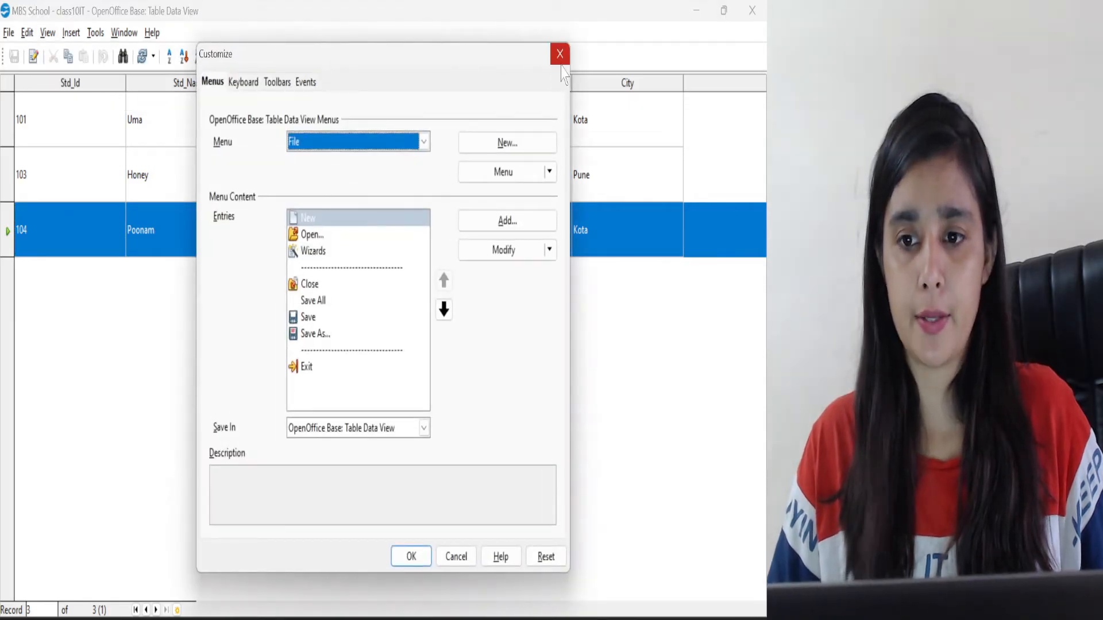
{"action": "left_click", "coordinate": [559, 53]}
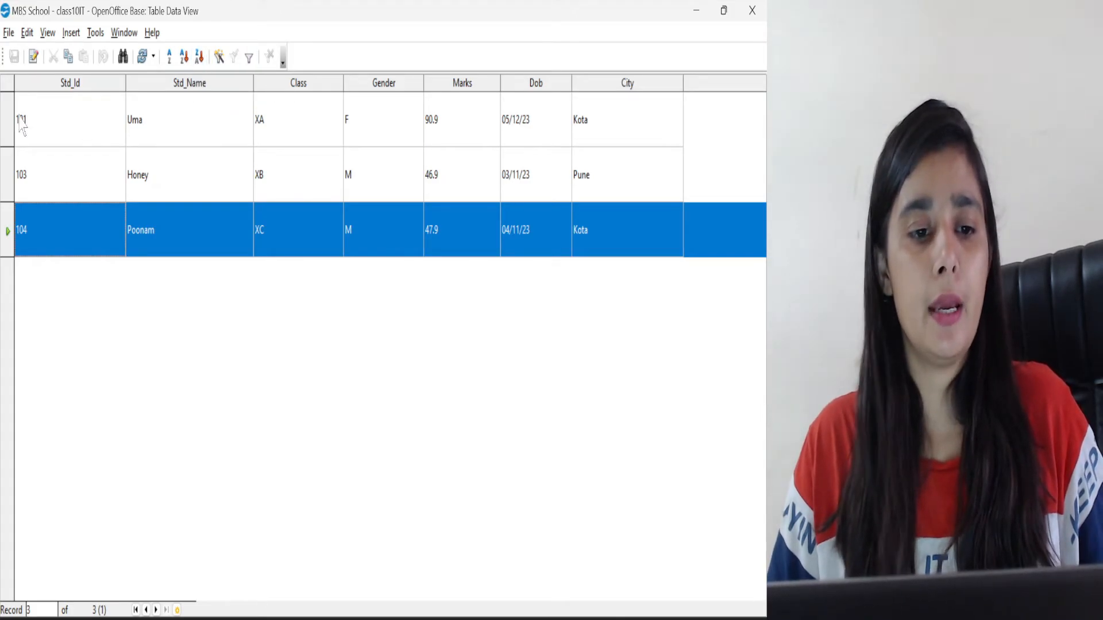
Step: Sort the records in ascending order by Std_Id, and by Std_Name in ascending and descending order
{"action": "left_click", "coordinate": [185, 57]}
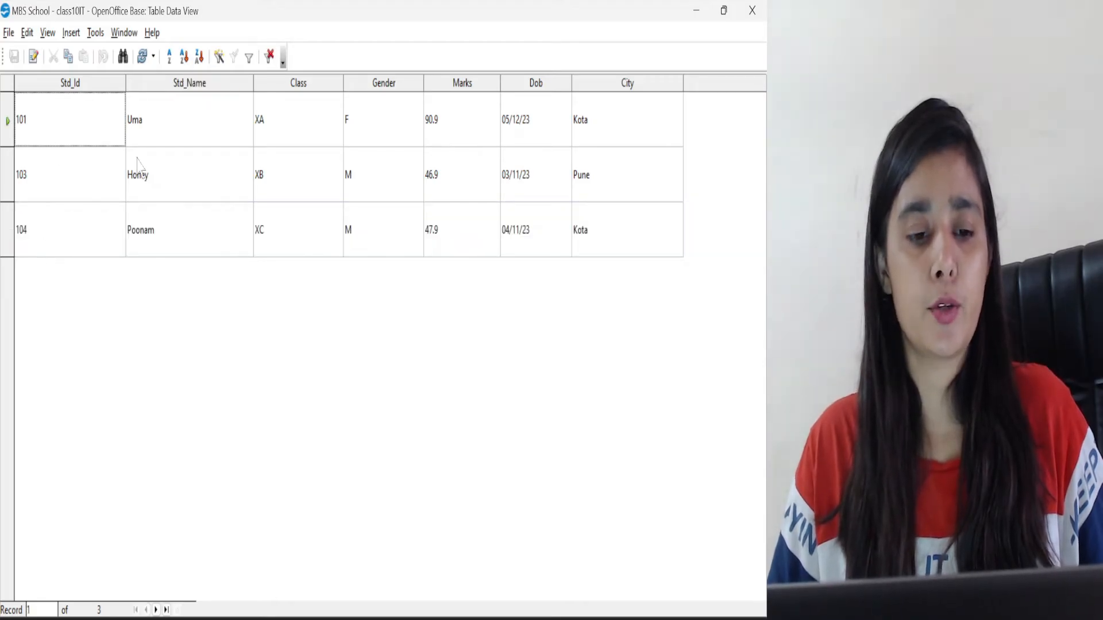
{"action": "left_click", "coordinate": [181, 85]}
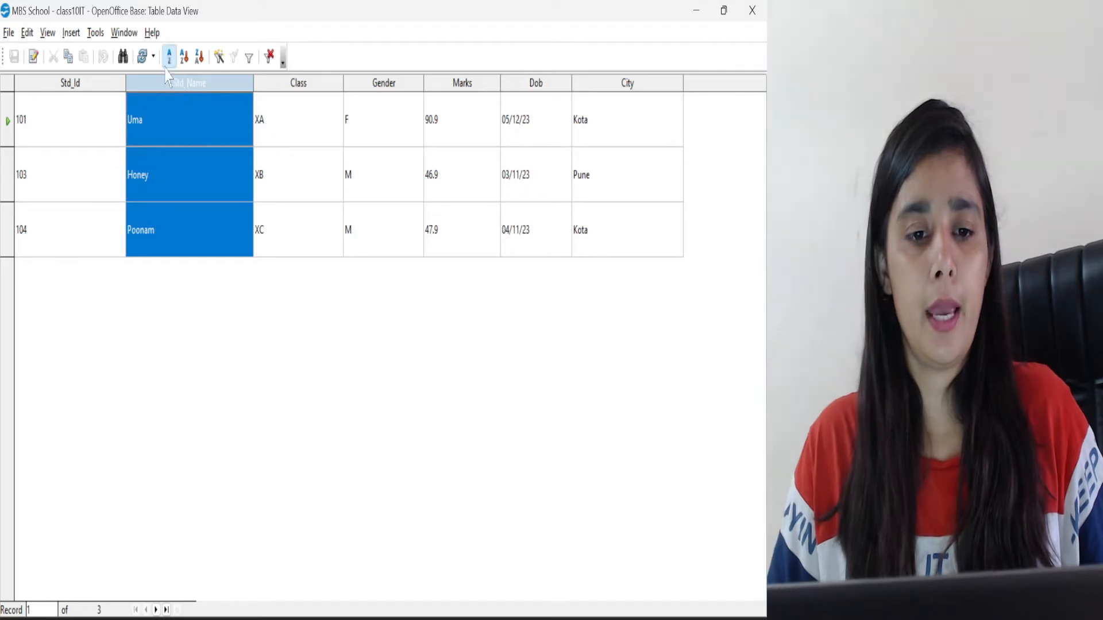
{"action": "left_click", "coordinate": [183, 59]}
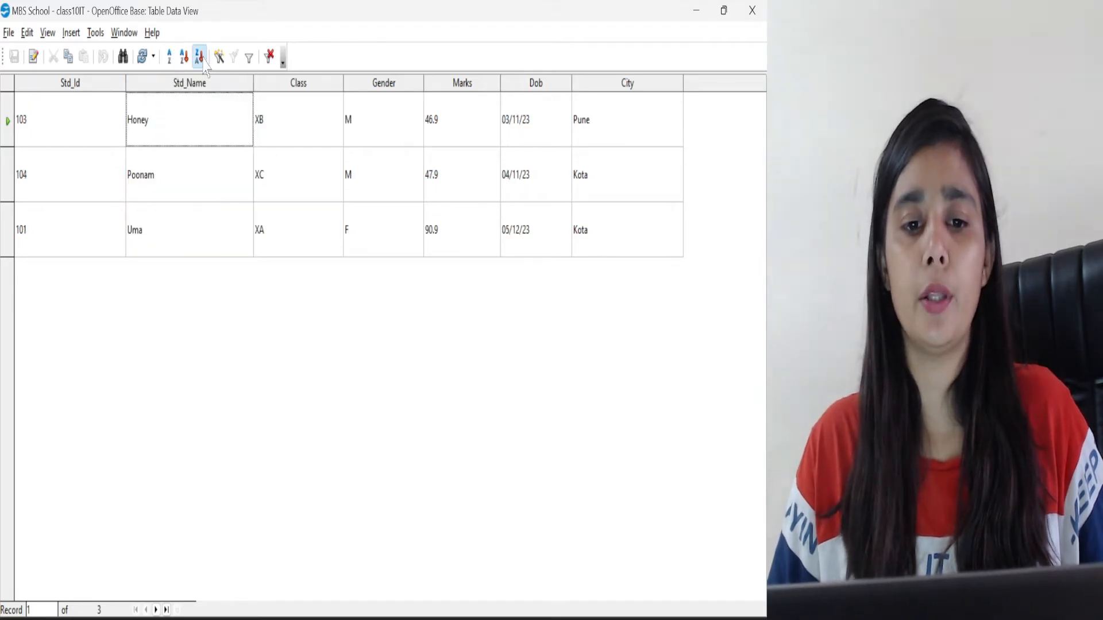
{"action": "left_click", "coordinate": [202, 63]}
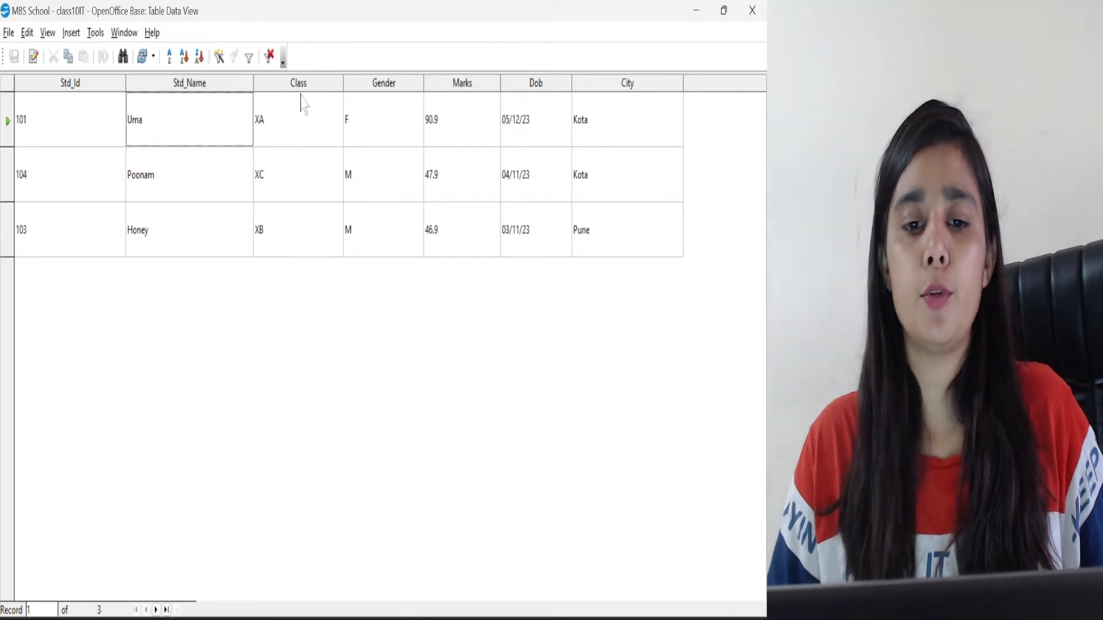
Step: Sort the records by Marks in ascending order and again in descending order
{"action": "left_click", "coordinate": [305, 85]}
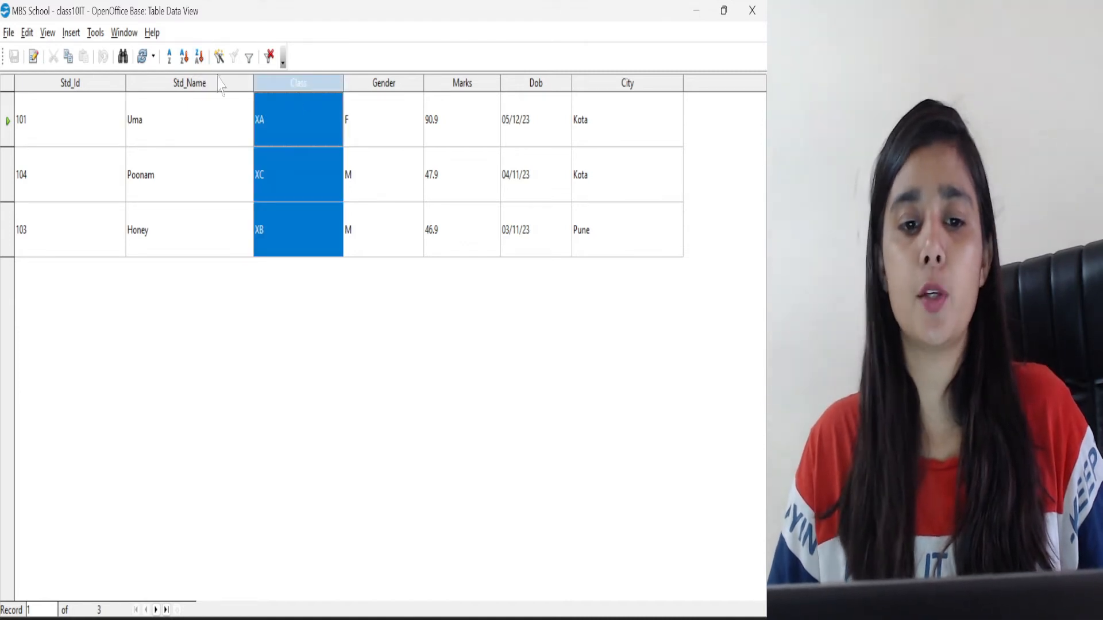
{"action": "left_click", "coordinate": [453, 86]}
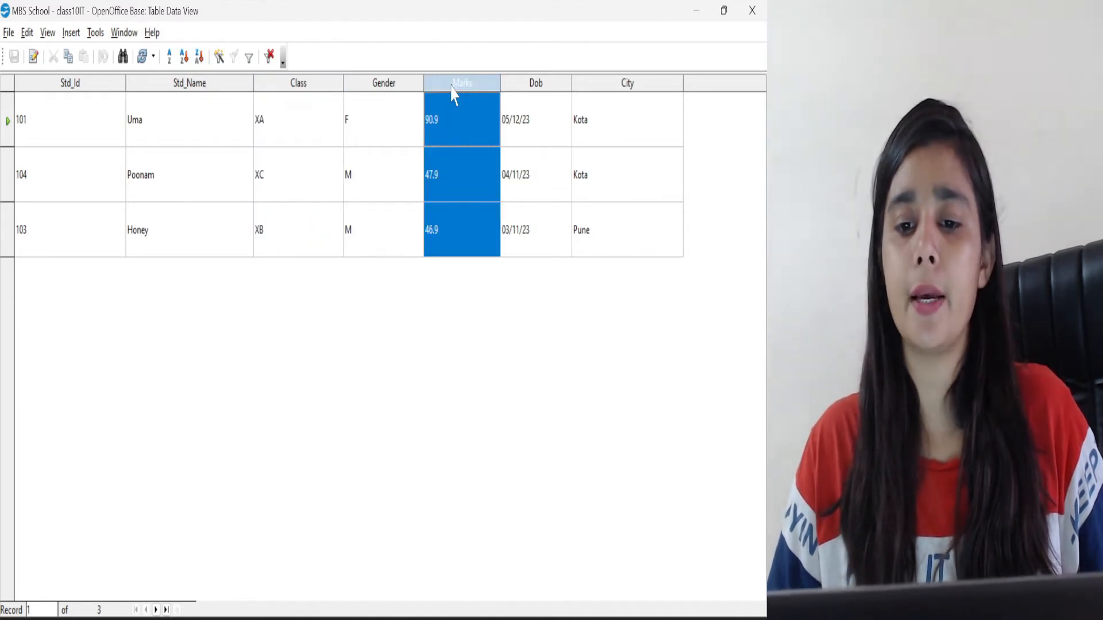
{"action": "left_click", "coordinate": [183, 62]}
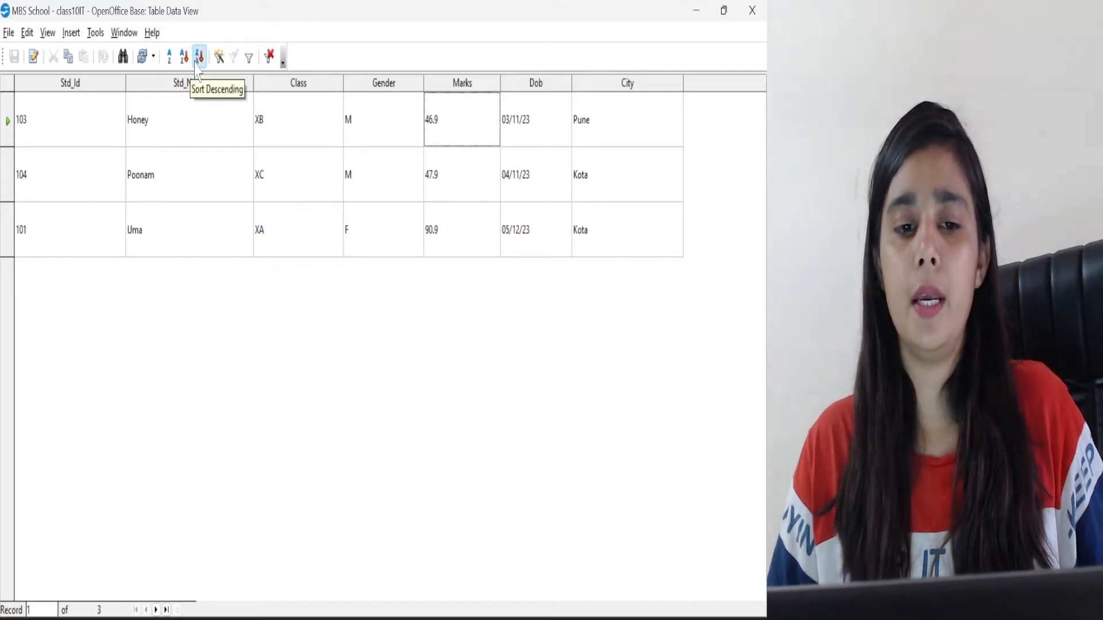
{"action": "left_click", "coordinate": [199, 57]}
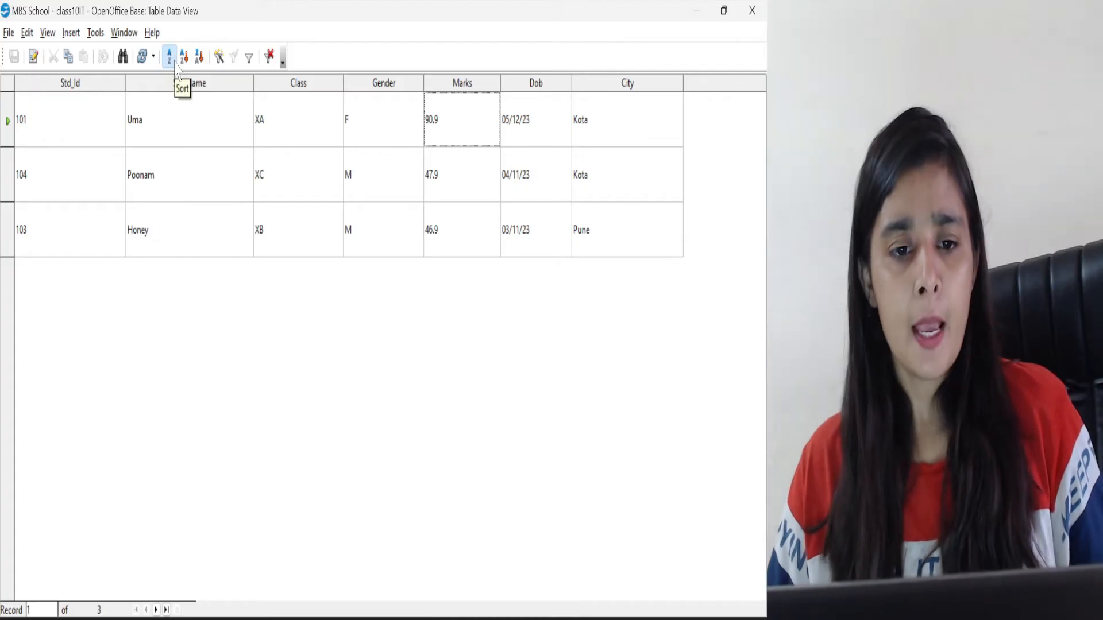
Step: Examine the field and order settings in the Sort Order dialog and close it without changes
{"action": "left_click", "coordinate": [172, 59]}
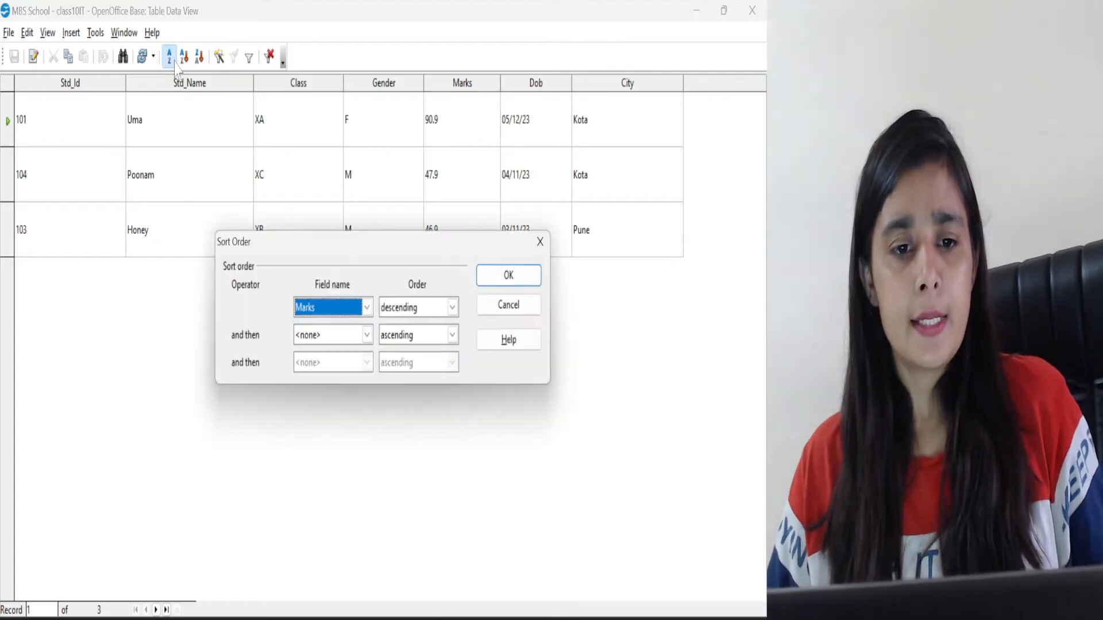
{"action": "left_click", "coordinate": [541, 242]}
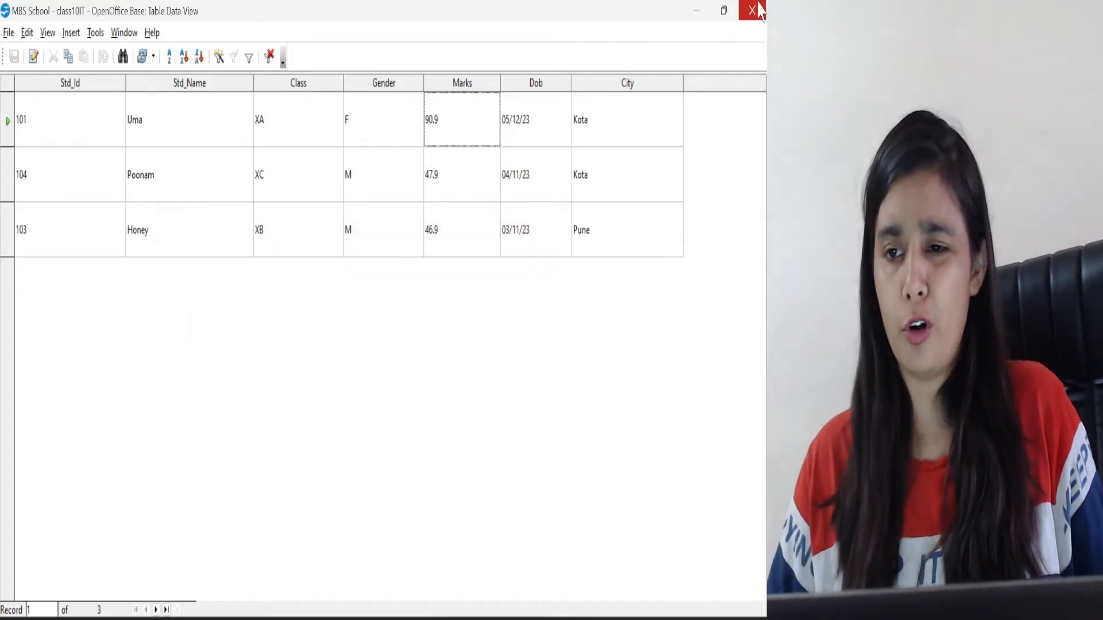
Step: Switch to the PowerPoint presentation and highlight the Field Properties and Auto Value topics on the Class – #4 slide
{"action": "left_click", "coordinate": [697, 10]}
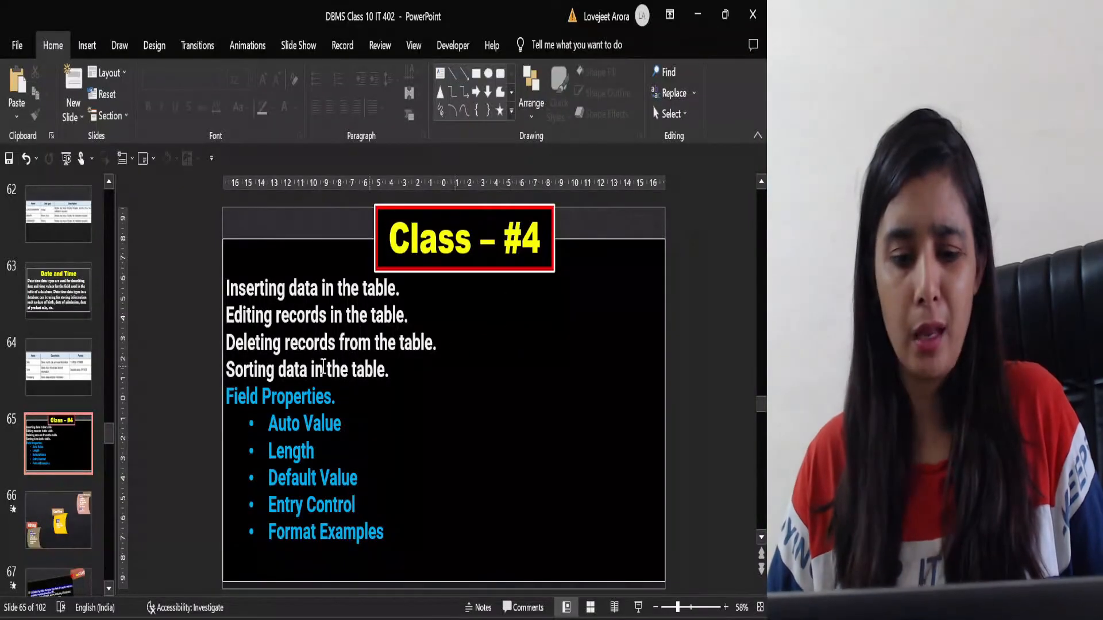
{"action": "left_click_drag", "start_coordinate": [235, 399], "coordinate": [365, 414]}
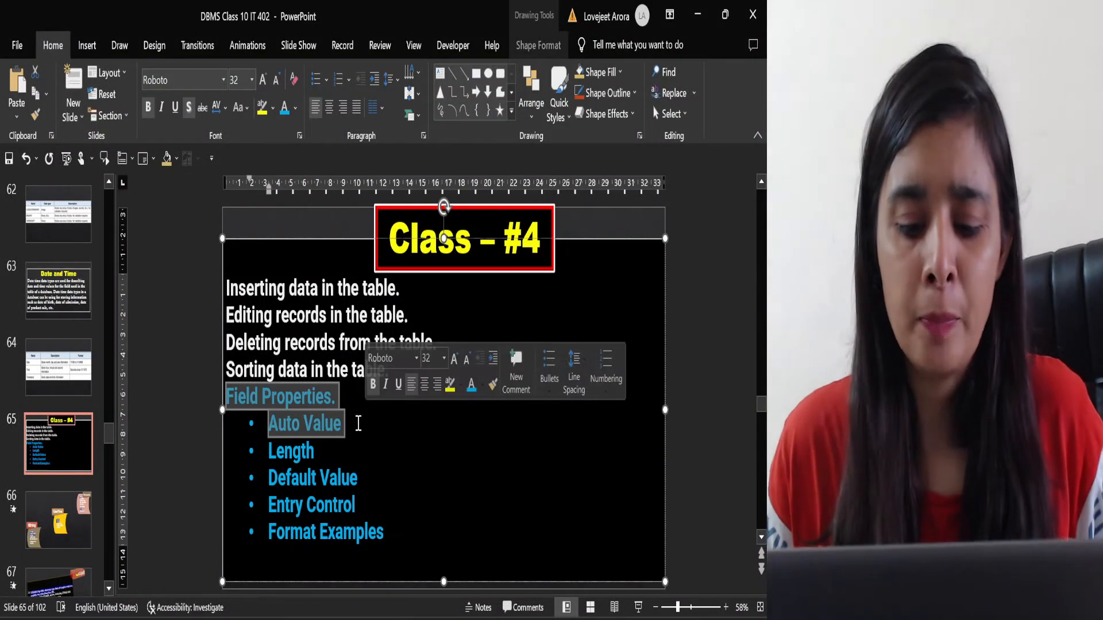
{"action": "left_click", "coordinate": [352, 426]}
{"action": "left_click_drag", "start_coordinate": [268, 427], "coordinate": [345, 428]}
Step: Switch to the class10IT database in OpenOffice Base and start a new table in Design View with a Number [ NUMERIC ] field named StdID
{"action": "mouse_move", "coordinate": [517, 619]}
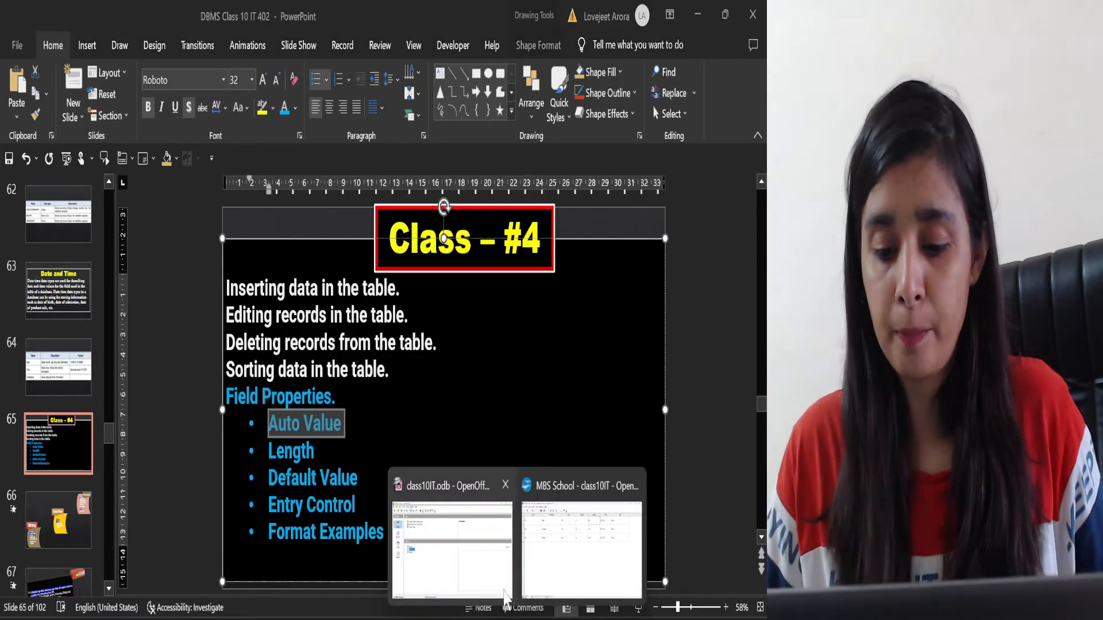
{"action": "left_click", "coordinate": [452, 545]}
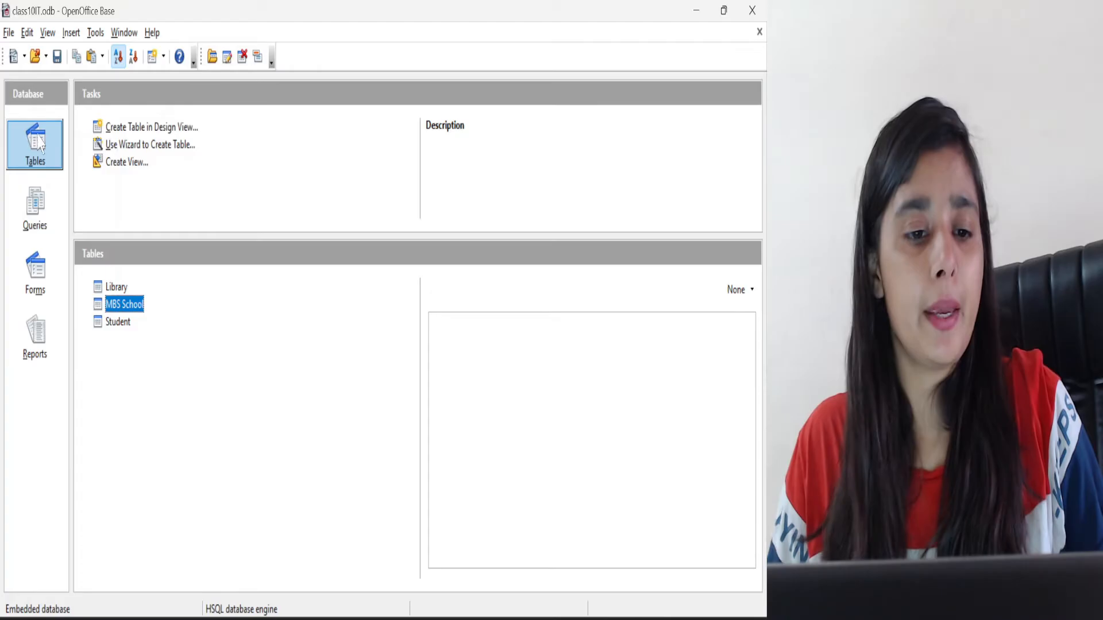
{"action": "left_click", "coordinate": [122, 126]}
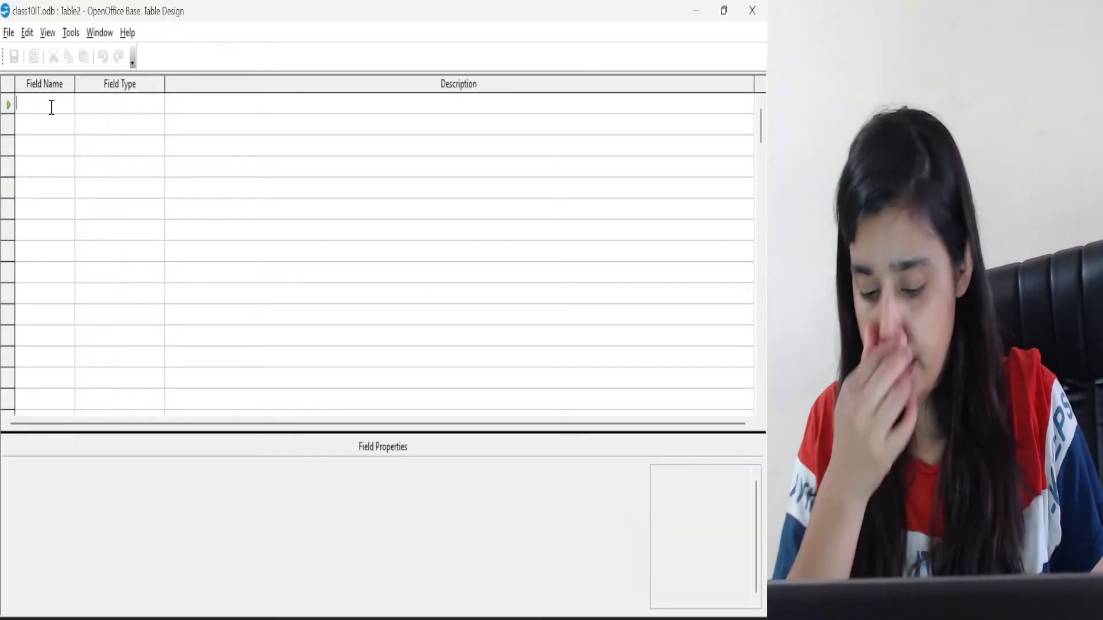
{"action": "type", "text": "StdID"}
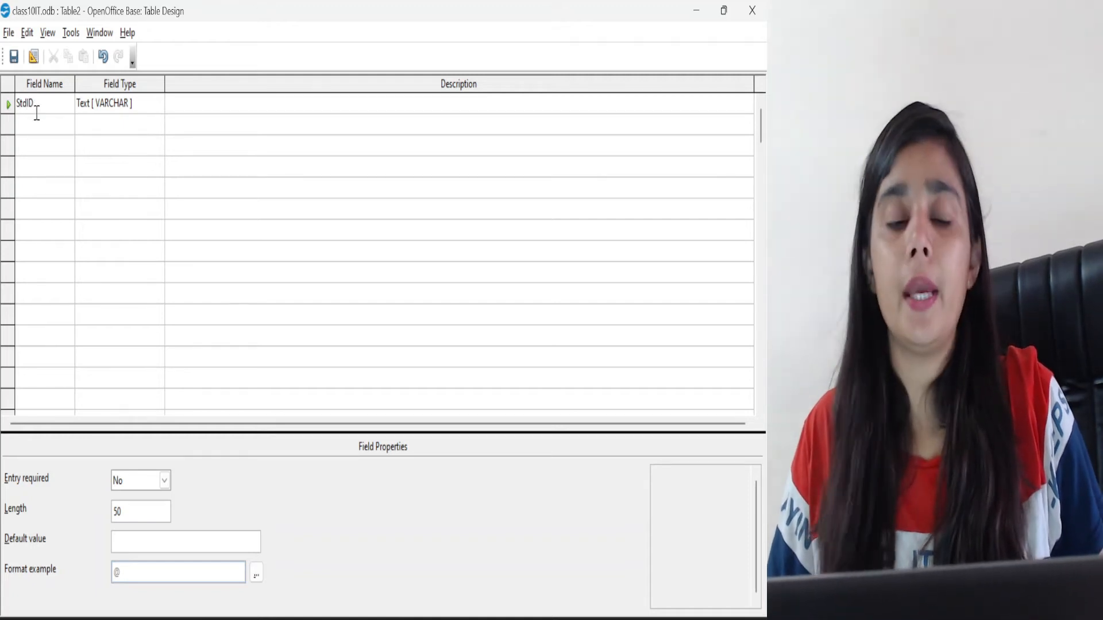
{"action": "left_click", "coordinate": [123, 108]}
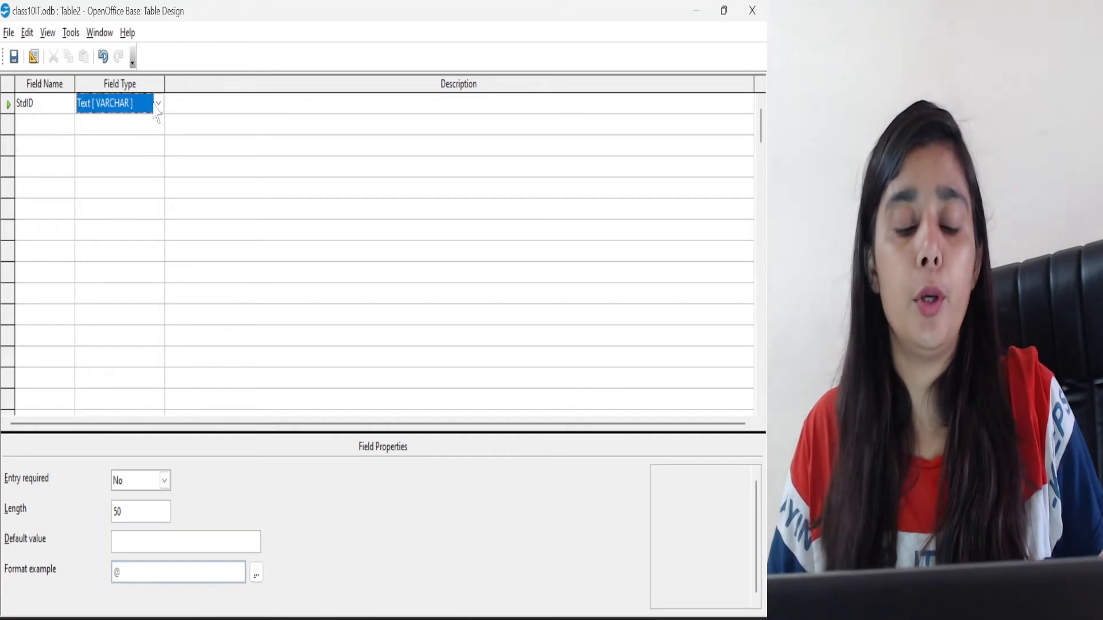
{"action": "left_click", "coordinate": [158, 105]}
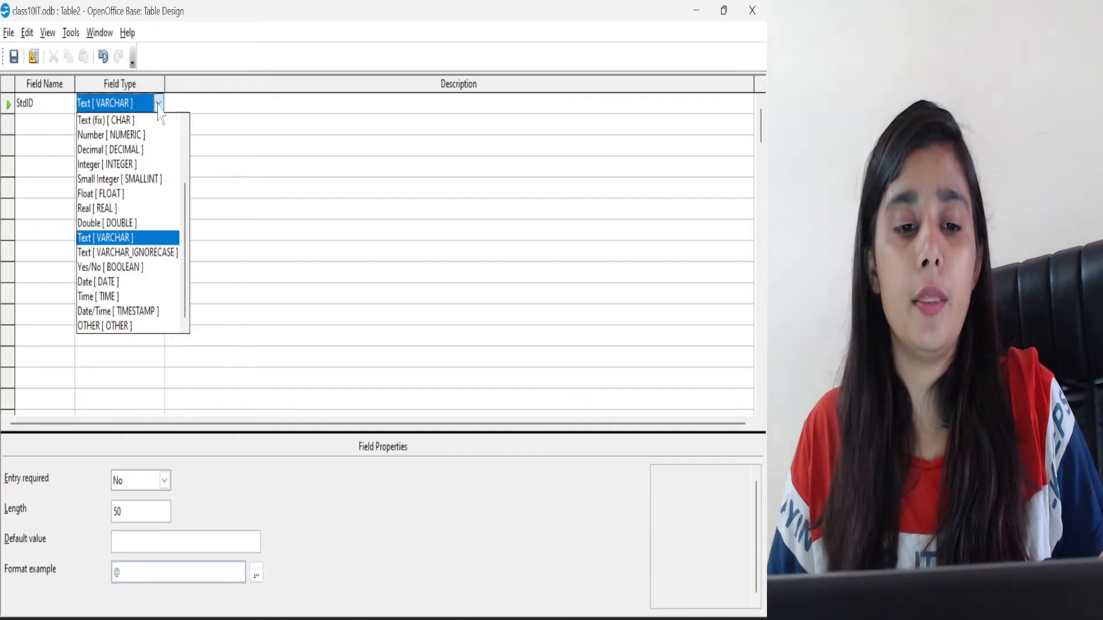
{"action": "left_click", "coordinate": [95, 135]}
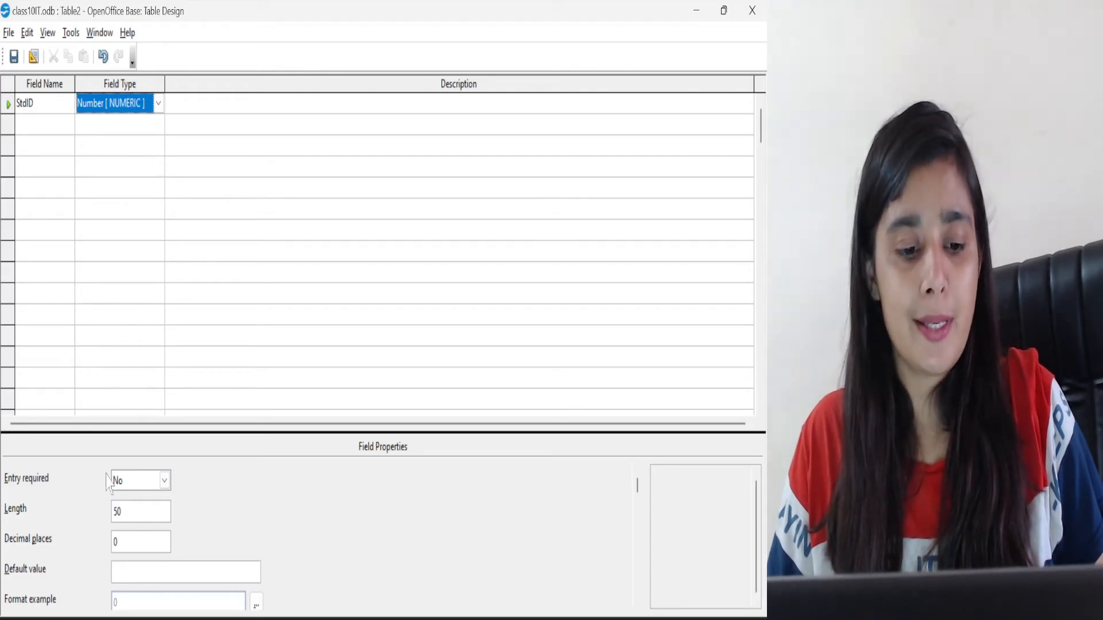
Step: Set Entry required to Yes for the StdID field and show the explanation of its Length property
{"action": "left_click", "coordinate": [165, 483]}
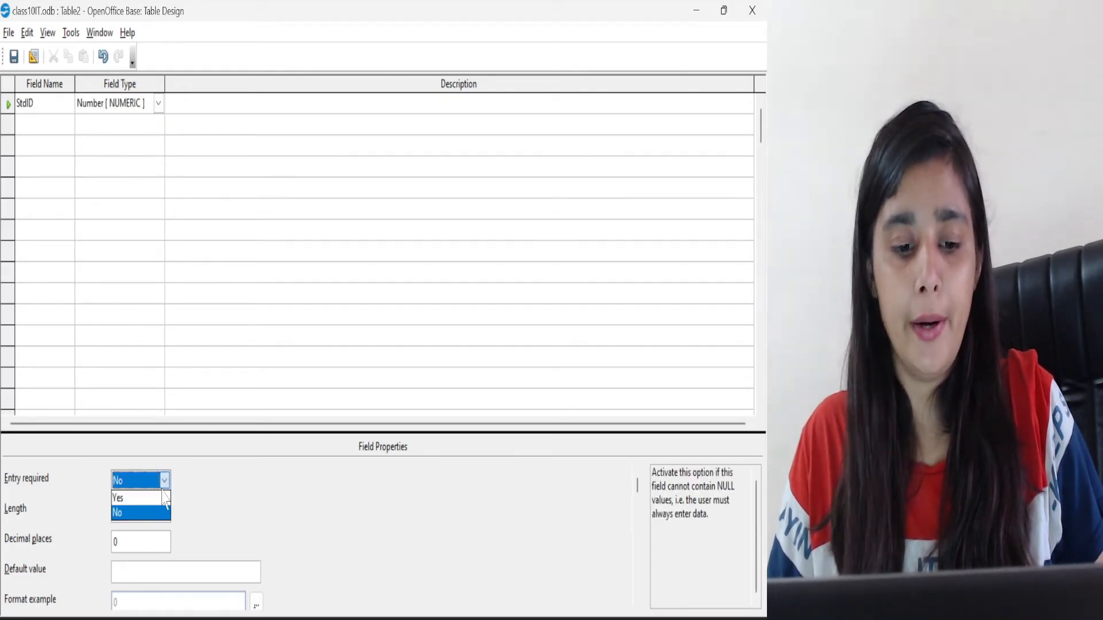
{"action": "left_click", "coordinate": [163, 498]}
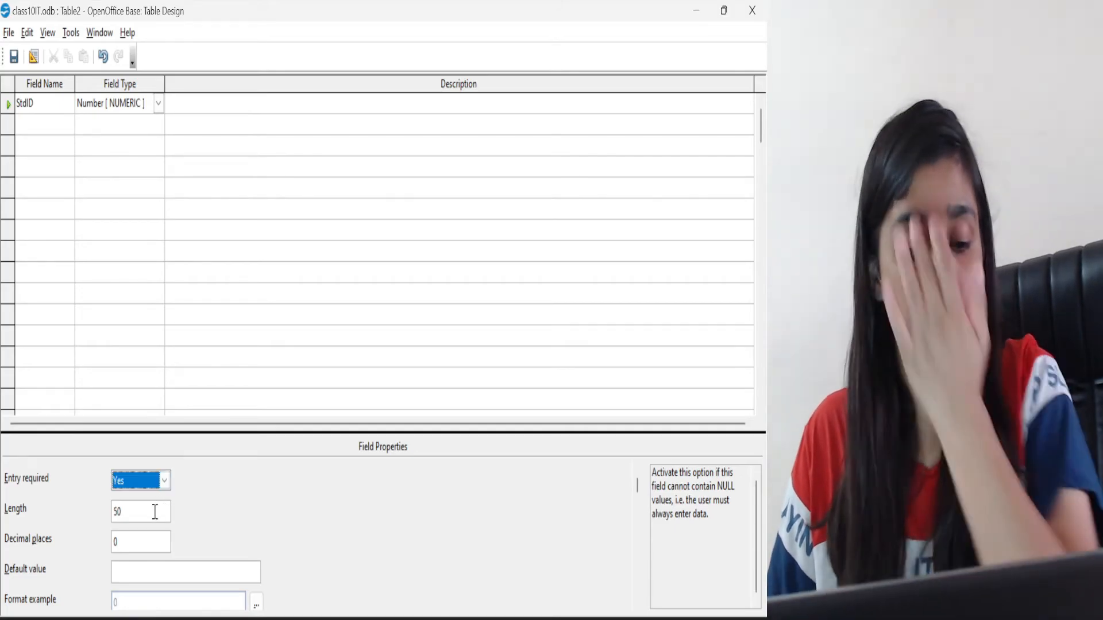
{"action": "left_click", "coordinate": [155, 512]}
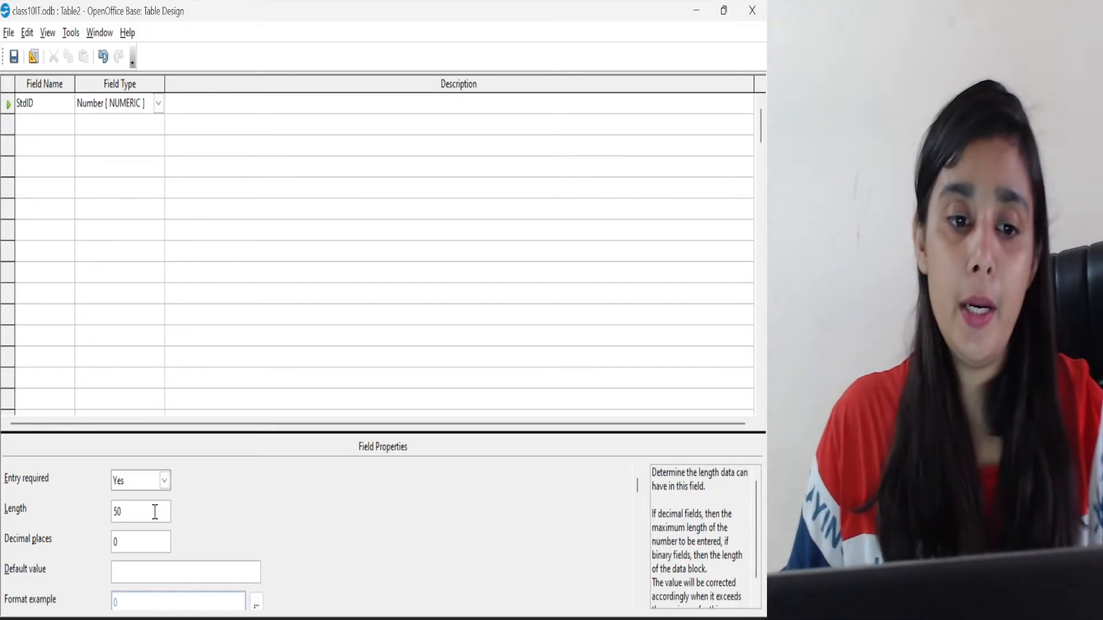
Step: Change the StdID field type to Integer [ INTEGER ] and set its AutoValue to Yes
{"action": "left_click", "coordinate": [158, 103]}
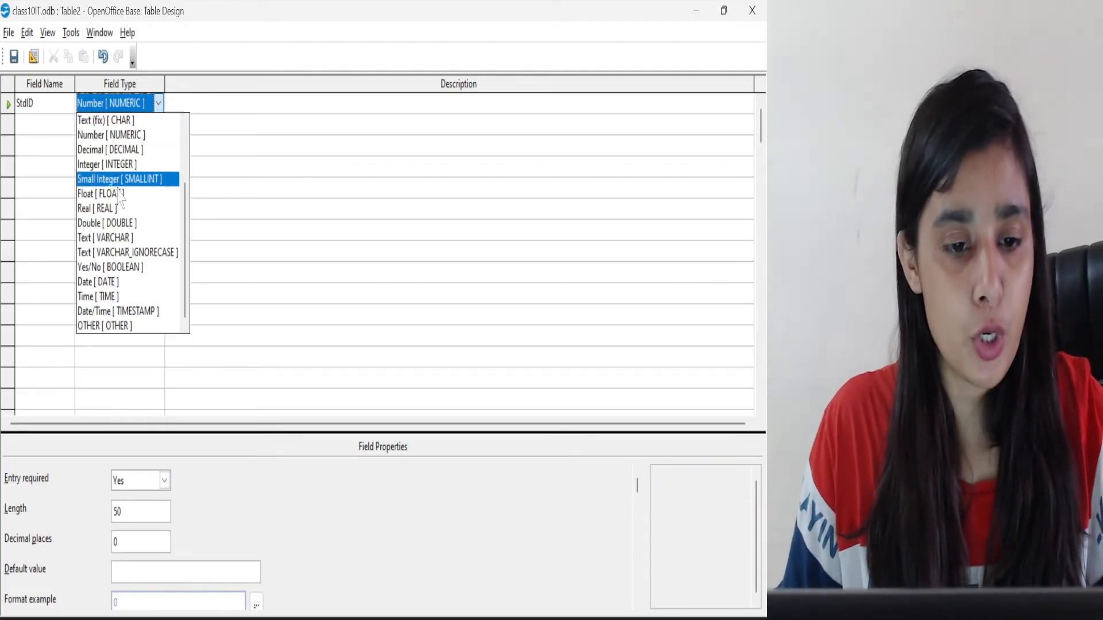
{"action": "left_click", "coordinate": [115, 167]}
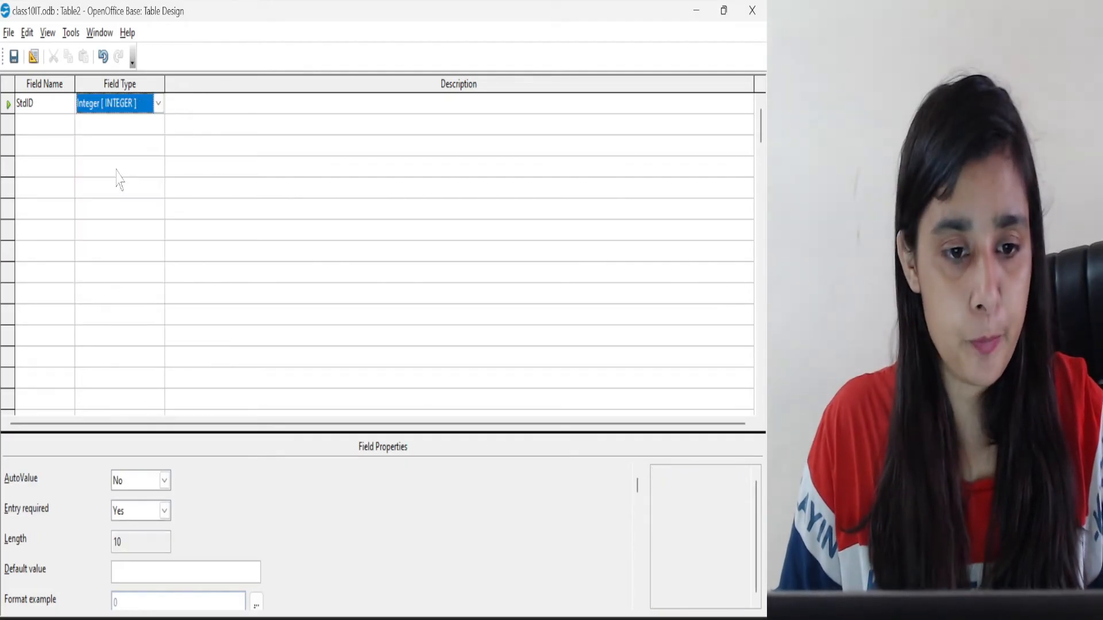
{"action": "left_click", "coordinate": [165, 480]}
{"action": "left_click", "coordinate": [138, 499]}
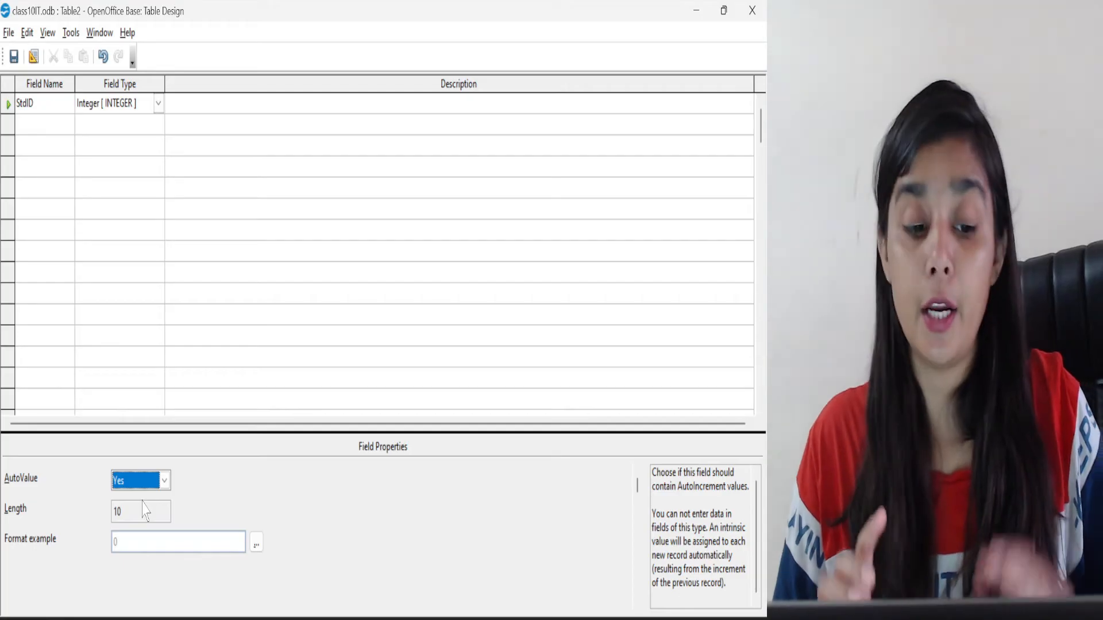
{"action": "key", "text": "Tab"}
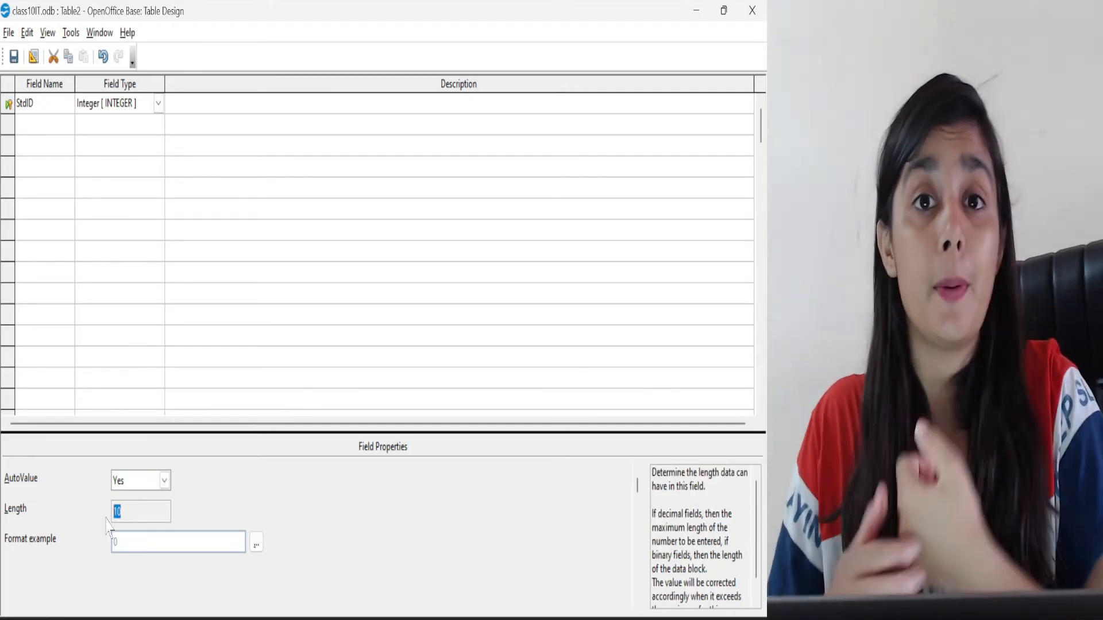
Step: Add a field called Name below StdID, keeping the default Text [ VARCHAR ] type
{"action": "left_click", "coordinate": [62, 133]}
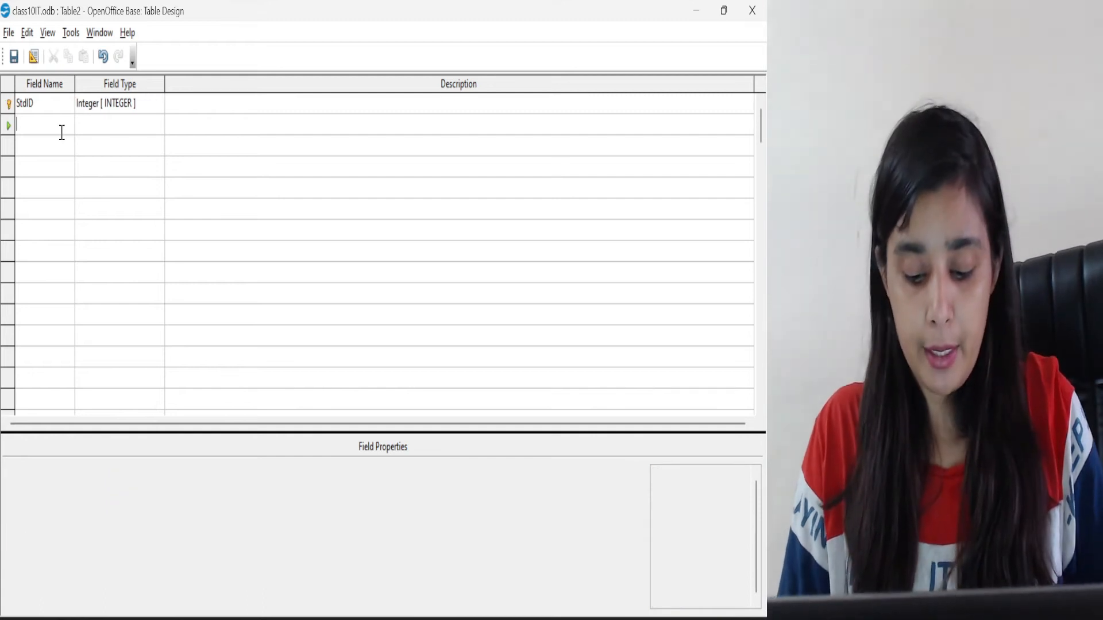
{"action": "type", "text": "Name"}
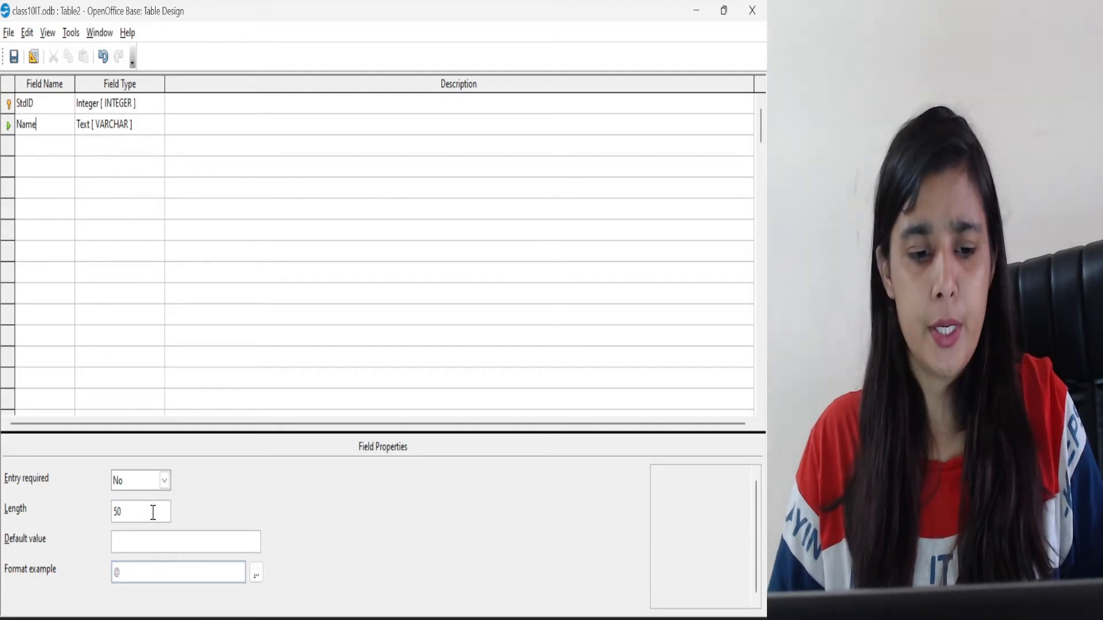
Step: Capture a screenshot of the StdID field's design and properties for a copy of the Class – #4 slide in PowerPoint
{"action": "left_click", "coordinate": [30, 102]}
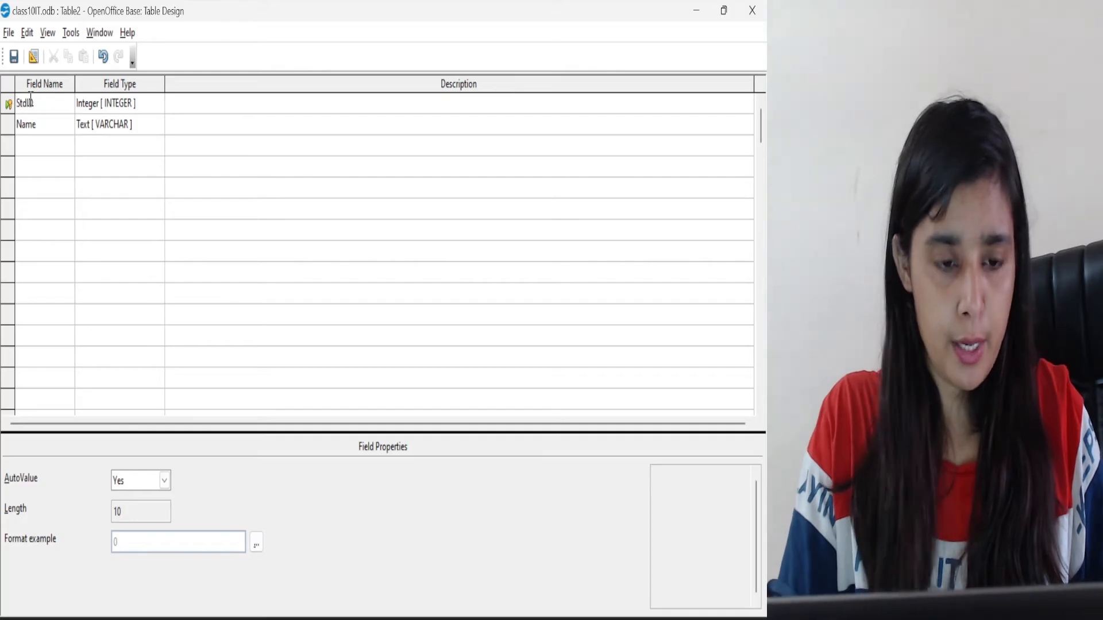
{"action": "key", "text": "super+shift+s"}
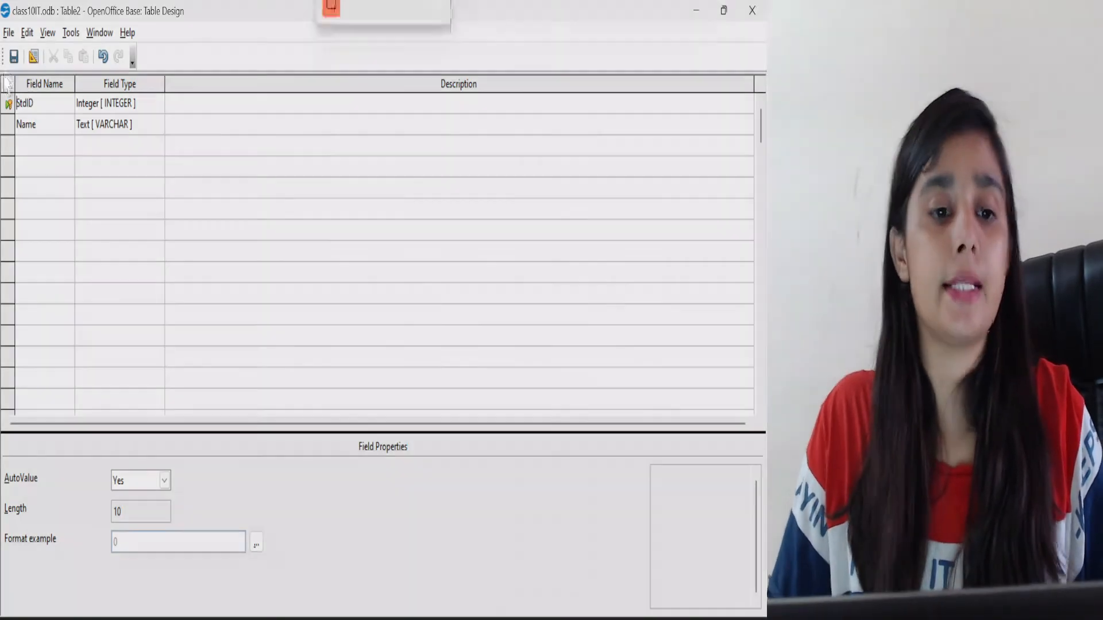
{"action": "left_click_drag", "start_coordinate": [3, 62], "coordinate": [284, 603]}
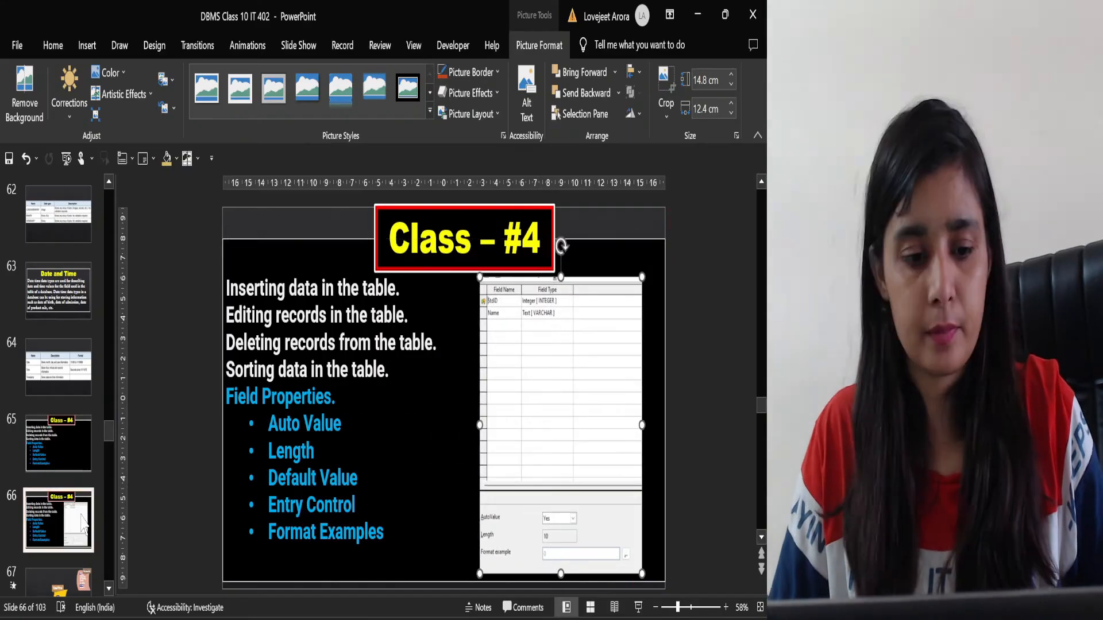
Step: Return to the table design in OpenOffice Base and add a Dob field of type Date [ DATE ]
{"action": "left_click", "coordinate": [649, 551]}
{"action": "left_click", "coordinate": [36, 148]}
{"action": "type", "text": "Dob"}
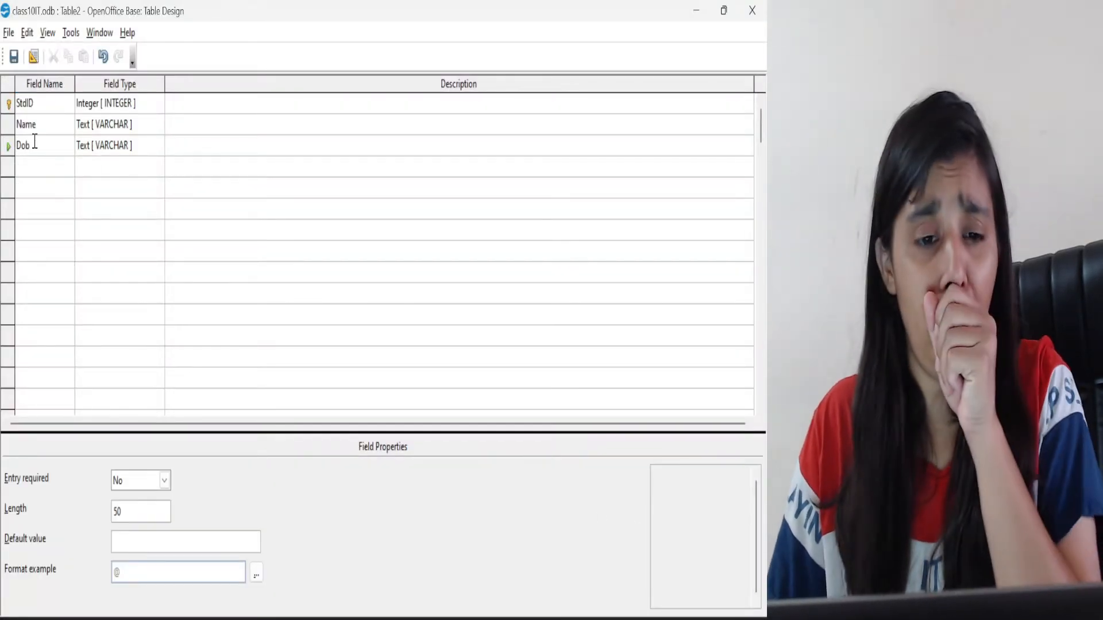
{"action": "left_click", "coordinate": [153, 146]}
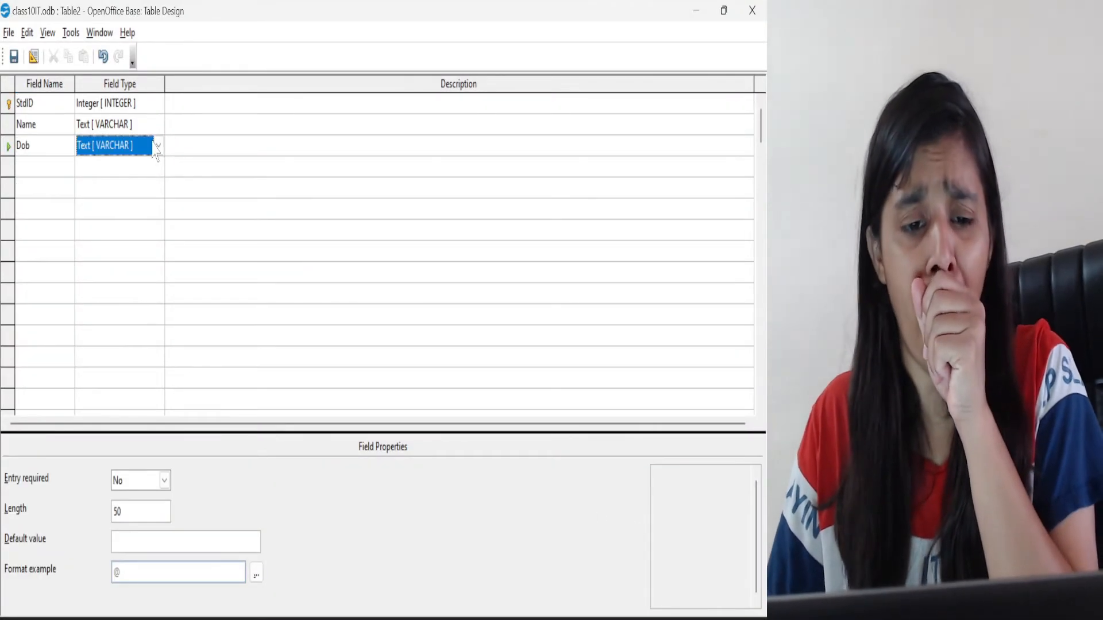
{"action": "left_click", "coordinate": [158, 145]}
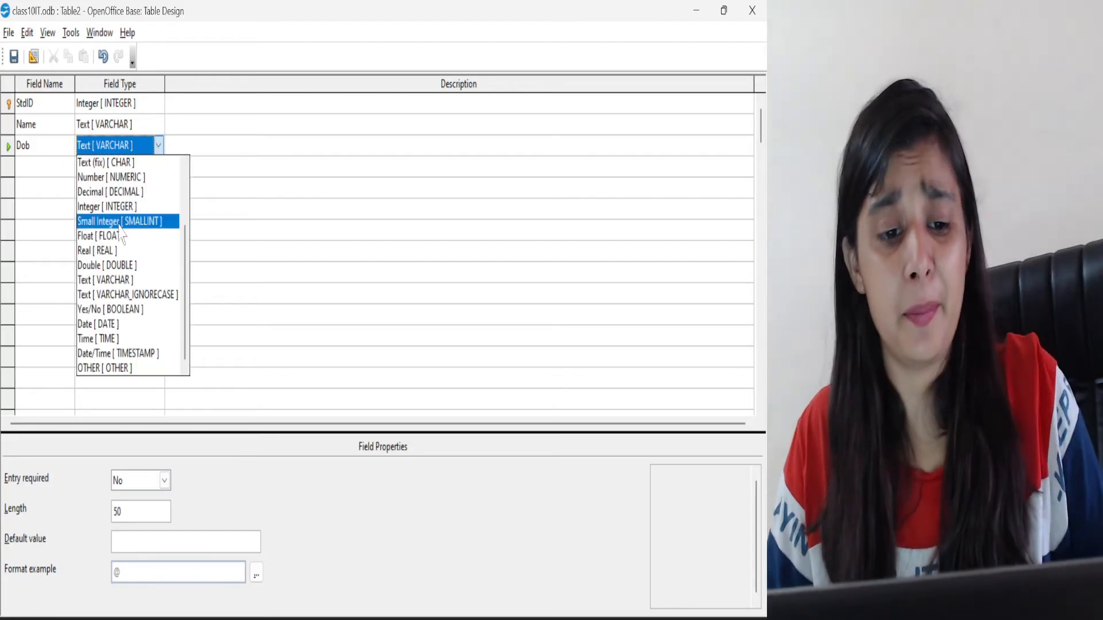
{"action": "left_click", "coordinate": [111, 324]}
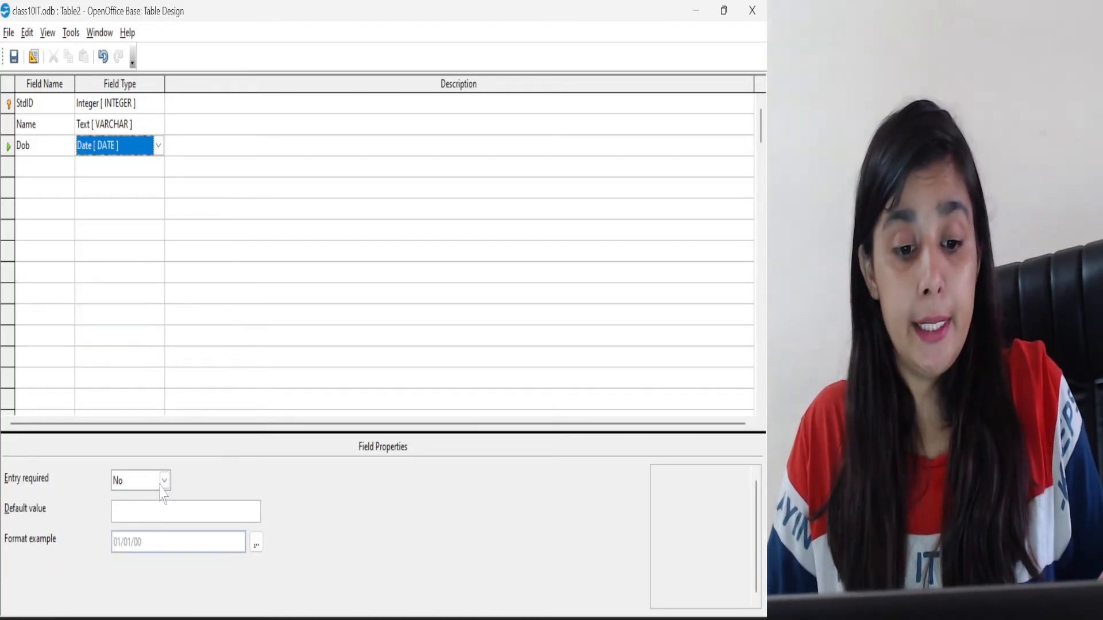
Step: Set the Dob field's date format to 31 Dec 99 (D MMM YY)
{"action": "left_click", "coordinate": [257, 542]}
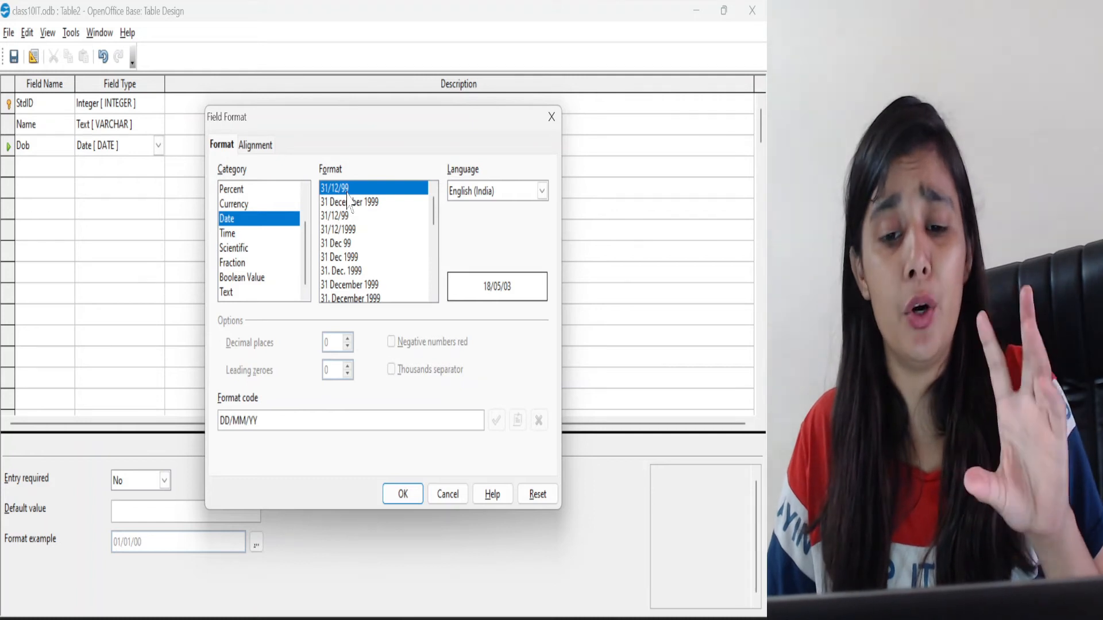
{"action": "left_click", "coordinate": [346, 244]}
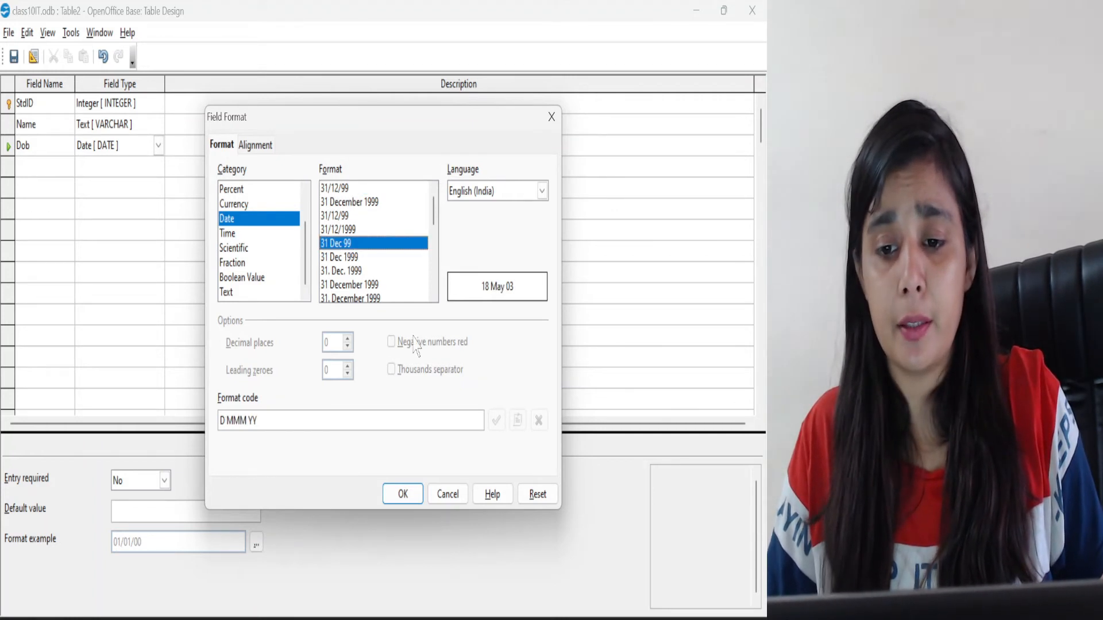
{"action": "left_click", "coordinate": [403, 494]}
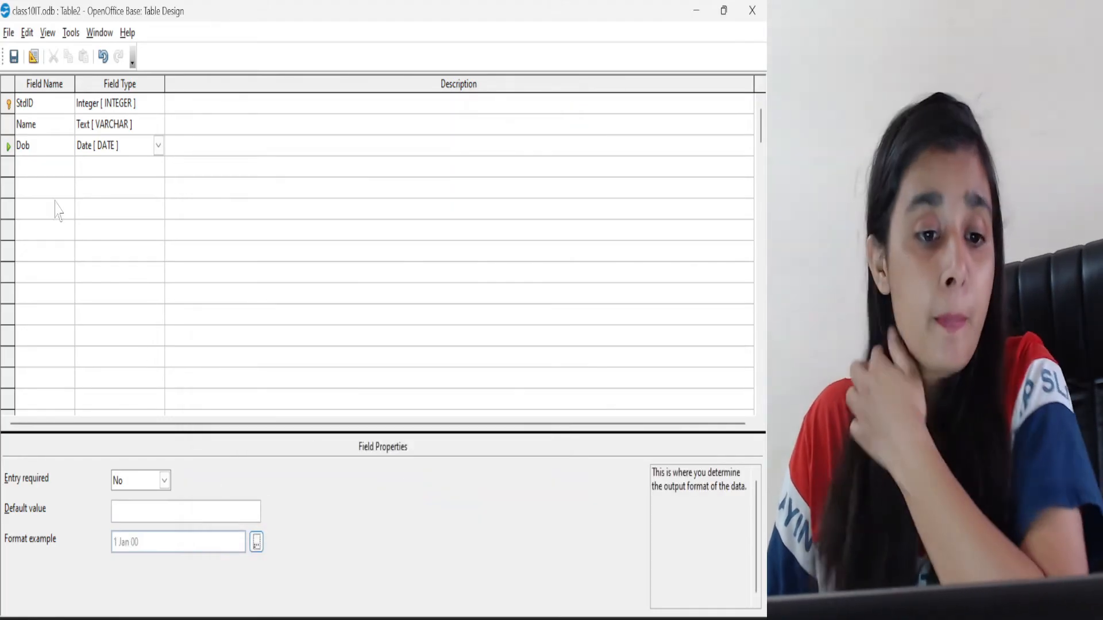
Step: Add a Marks field of type Double [ DOUBLE ] below Dob
{"action": "left_click", "coordinate": [51, 164]}
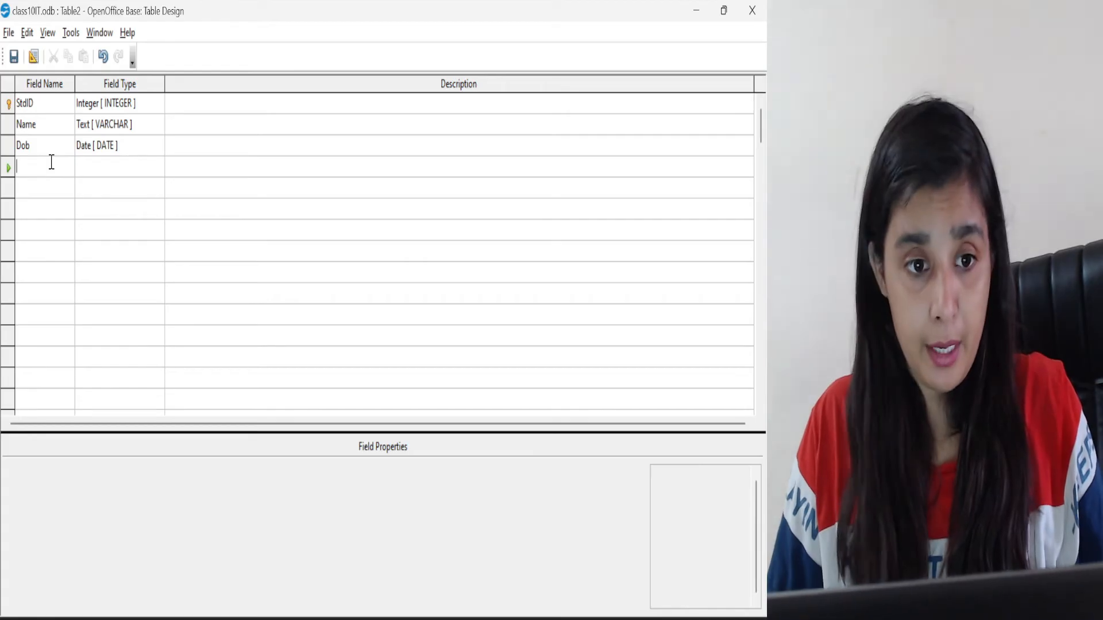
{"action": "type", "text": "Marks"}
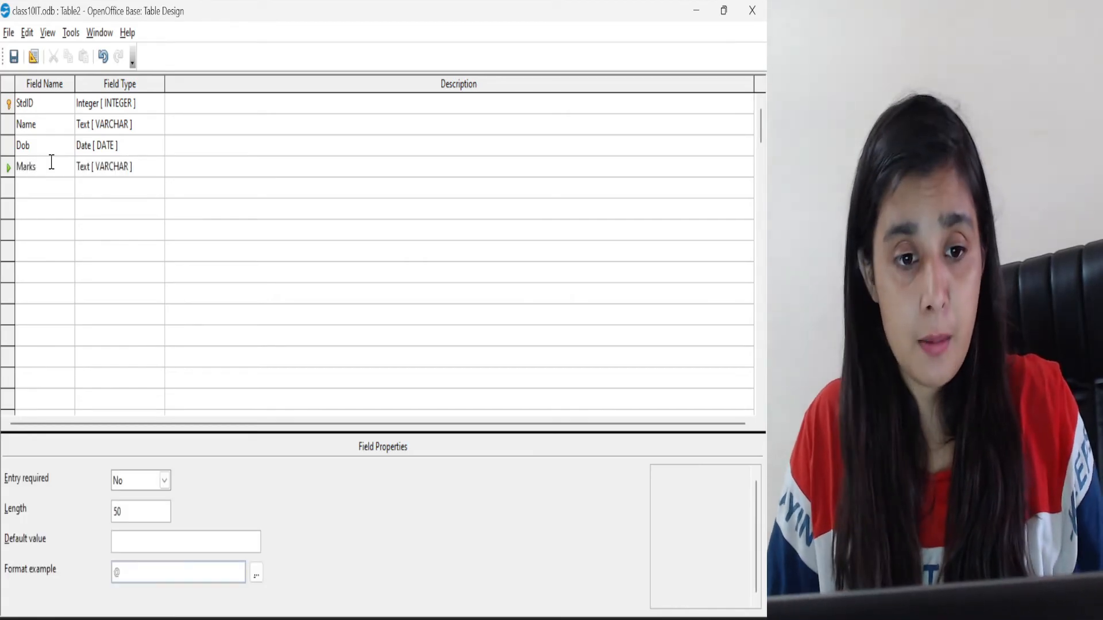
{"action": "left_click", "coordinate": [121, 166]}
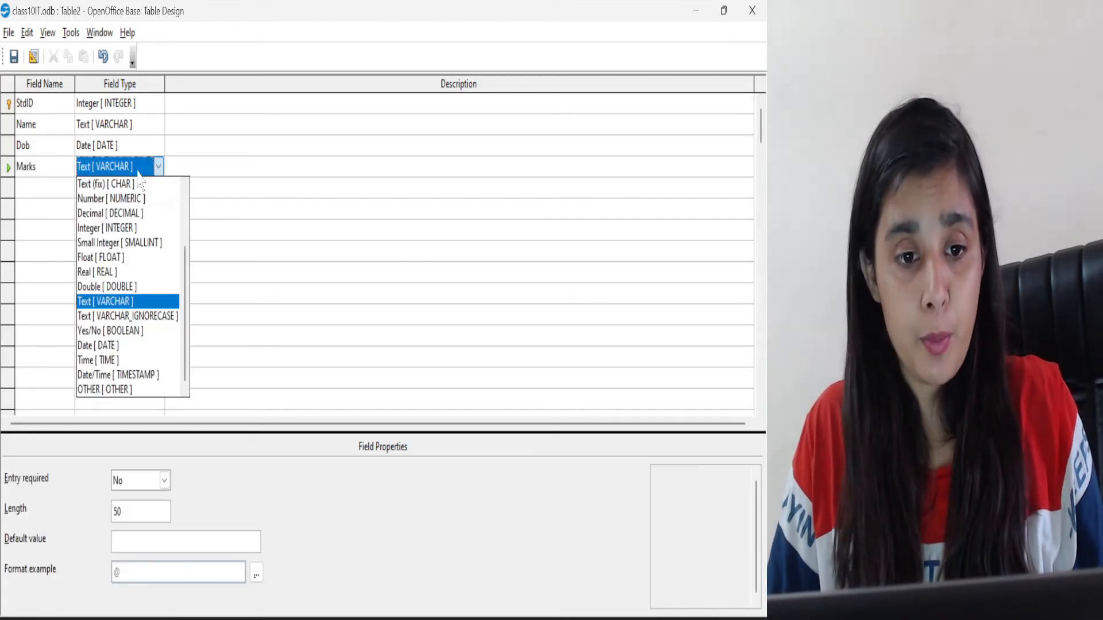
{"action": "left_click", "coordinate": [109, 287]}
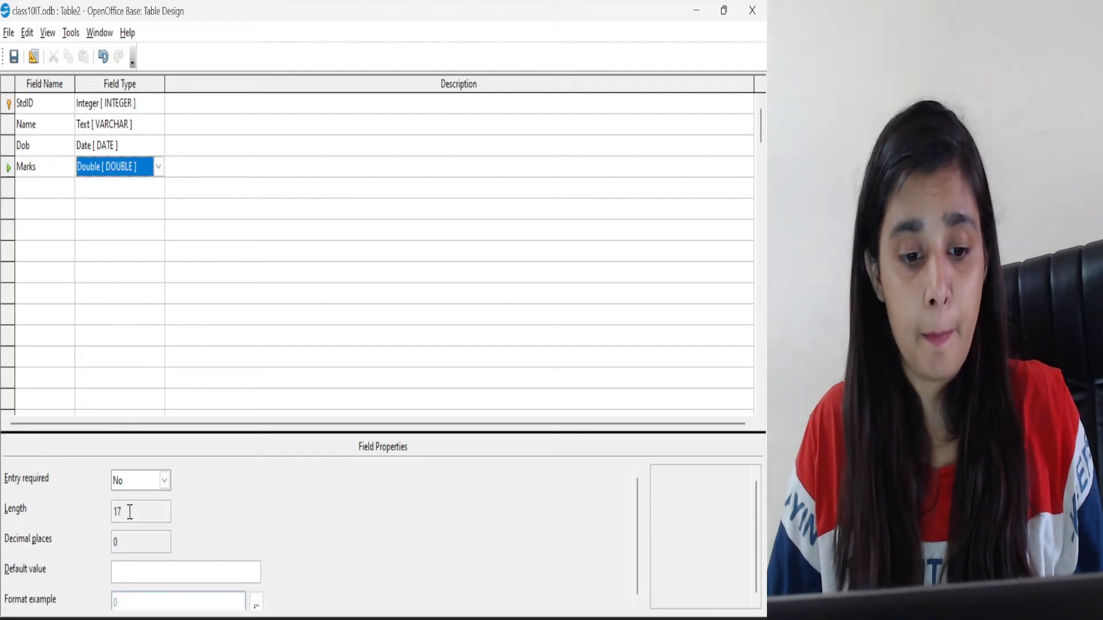
Step: Set the default value of the Marks field to 90 and move to the next empty field row
{"action": "left_click", "coordinate": [130, 512]}
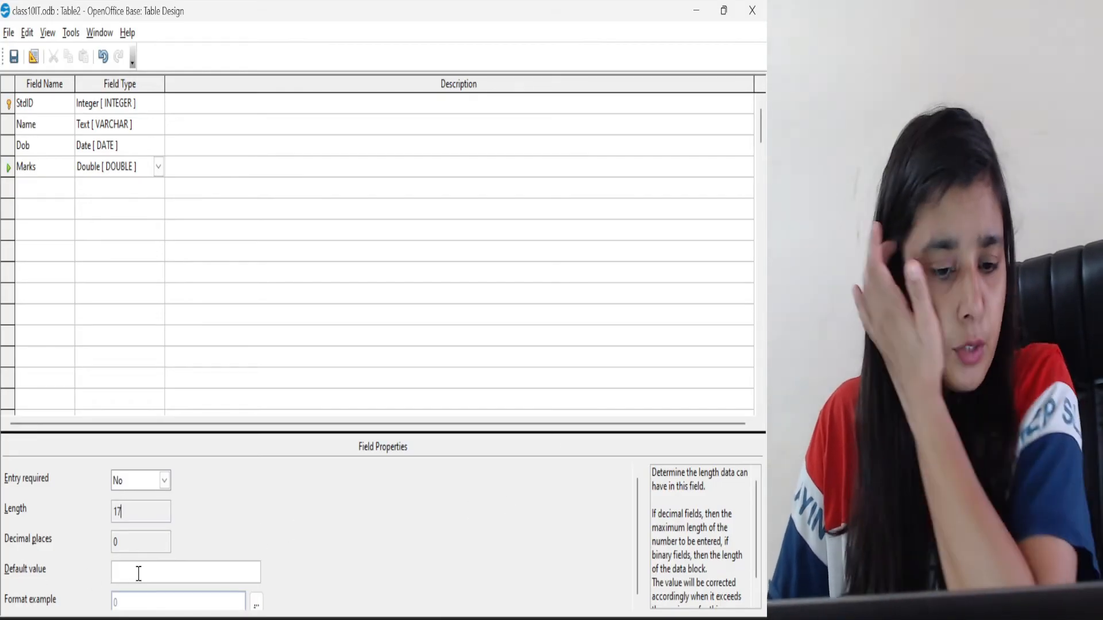
{"action": "left_click", "coordinate": [139, 573]}
{"action": "type", "text": "90"}
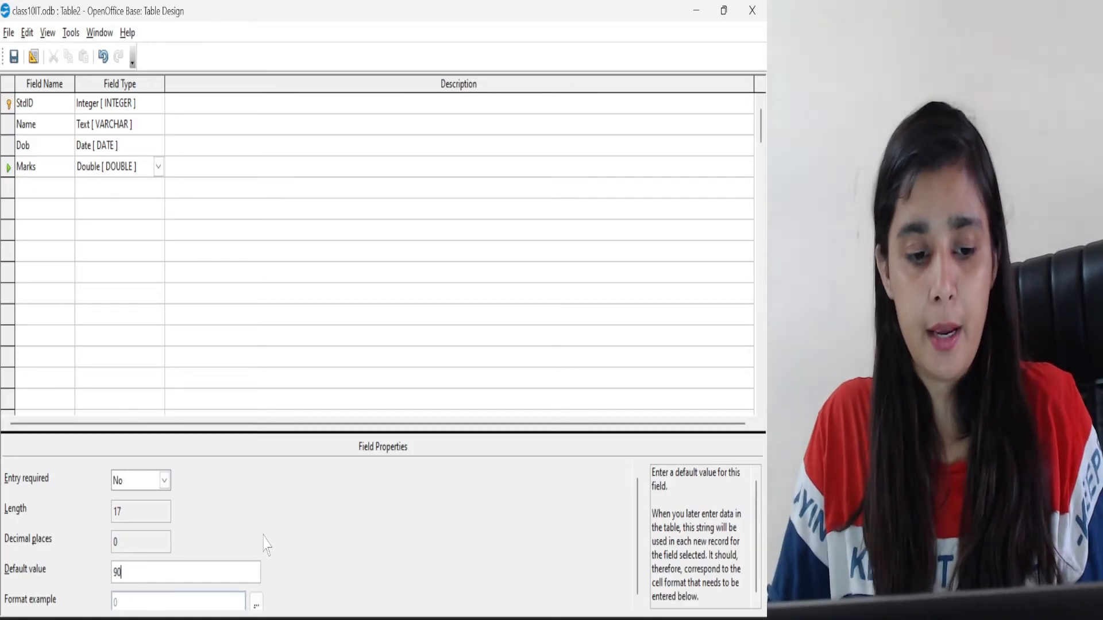
{"action": "left_click", "coordinate": [33, 187]}
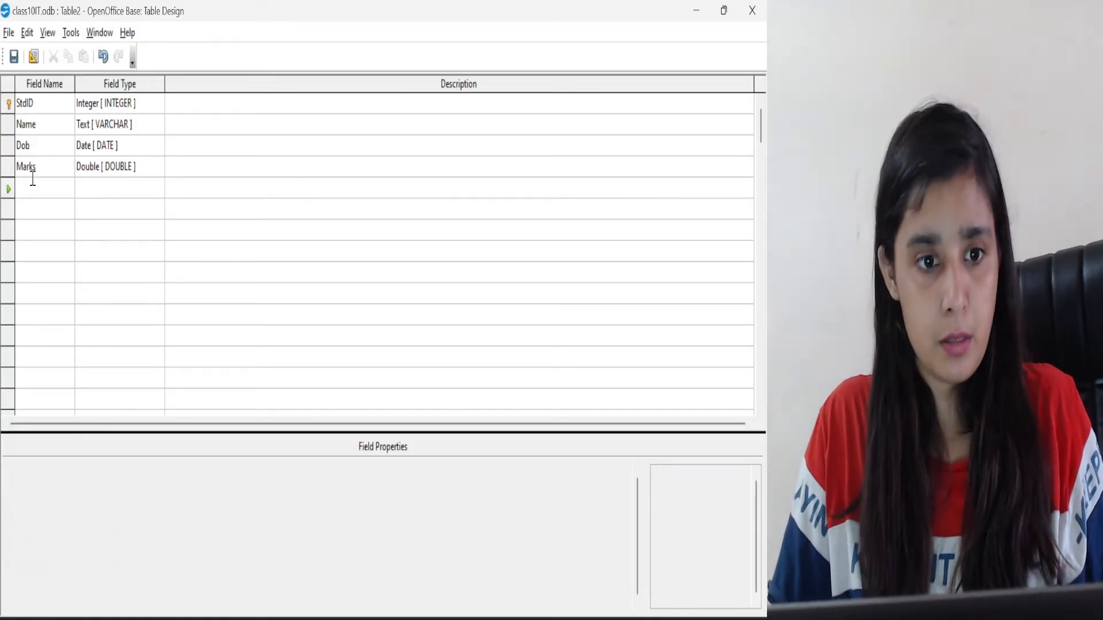
Step: Add a City field of type Text [ VARCHAR ] with entry required set to Yes and a length of 2
{"action": "type", "text": "City"}
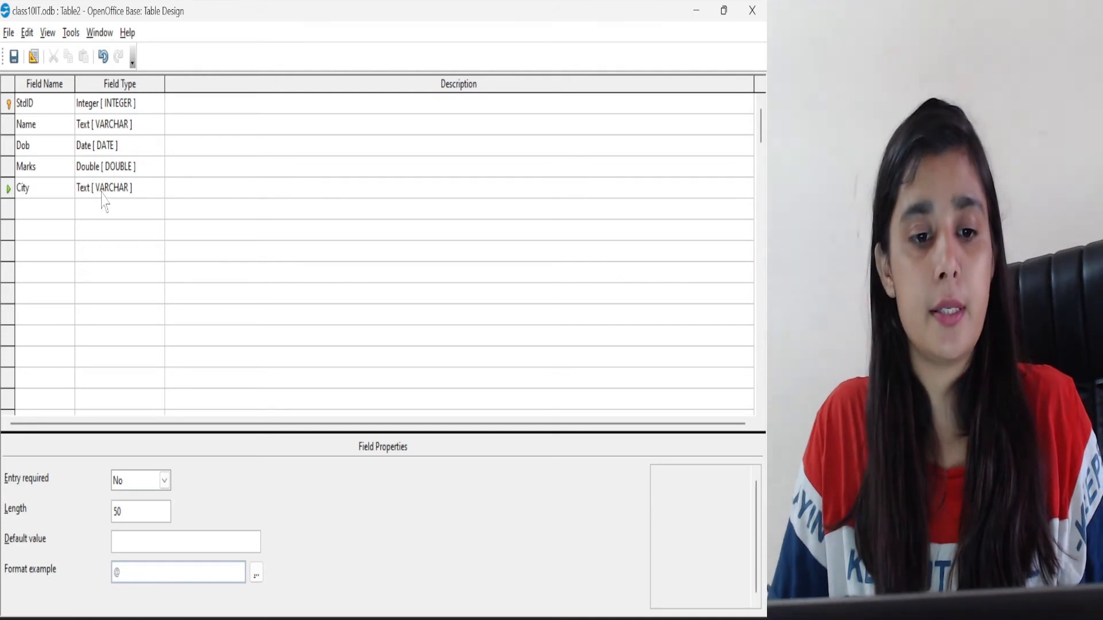
{"action": "left_click", "coordinate": [164, 480]}
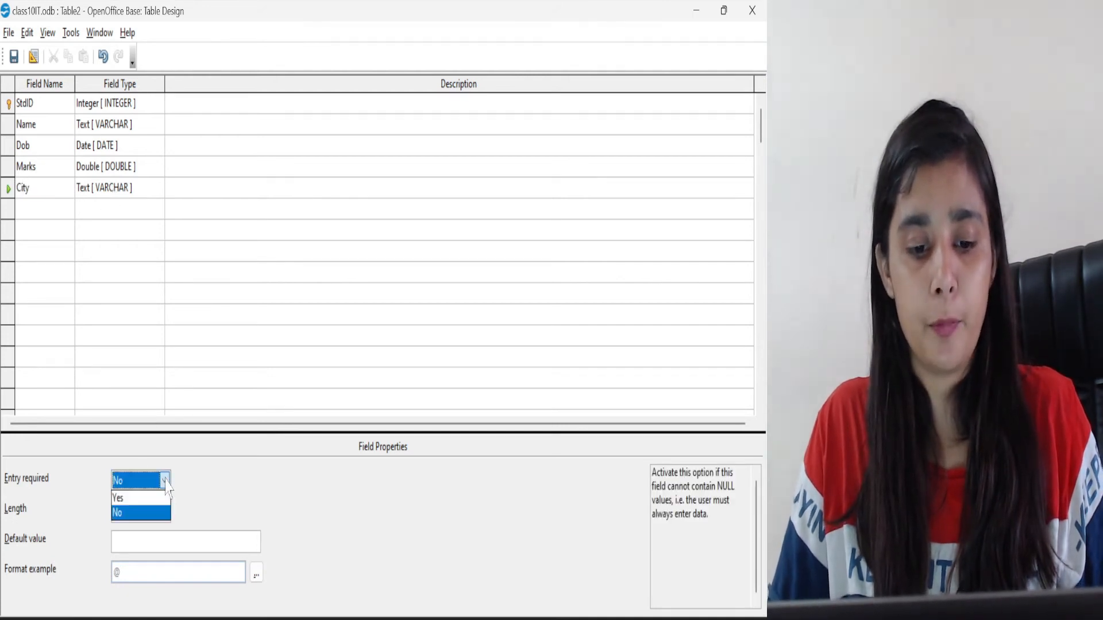
{"action": "left_click", "coordinate": [148, 498]}
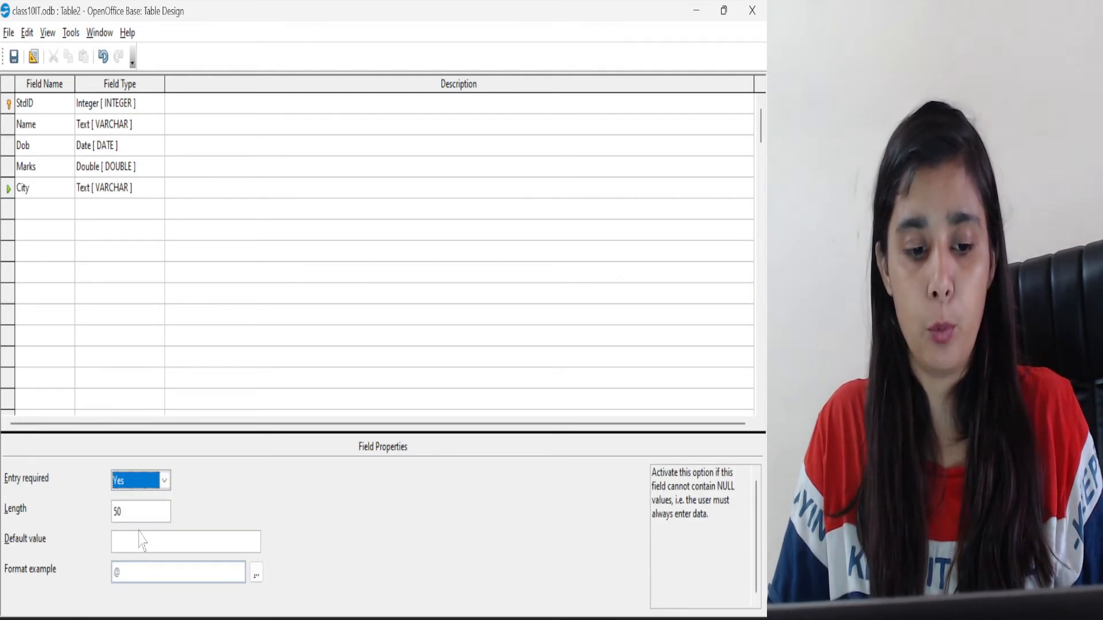
{"action": "left_click", "coordinate": [134, 510]}
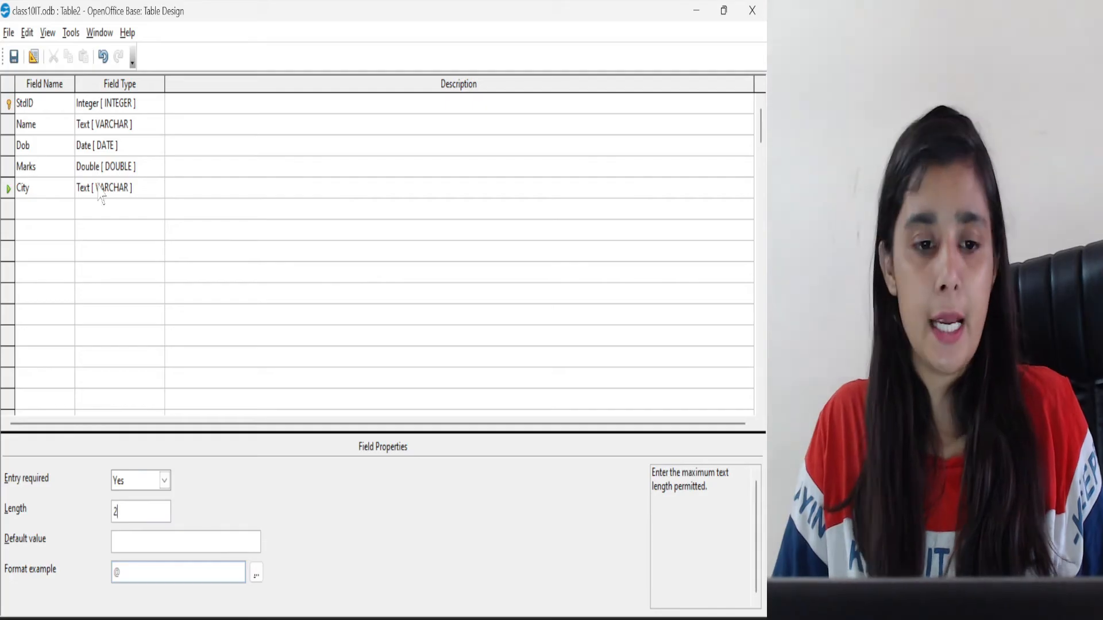
Step: Add a Gender field of type Text [ VARCHAR ] below City
{"action": "left_click", "coordinate": [64, 208]}
{"action": "type", "text": "Str"}
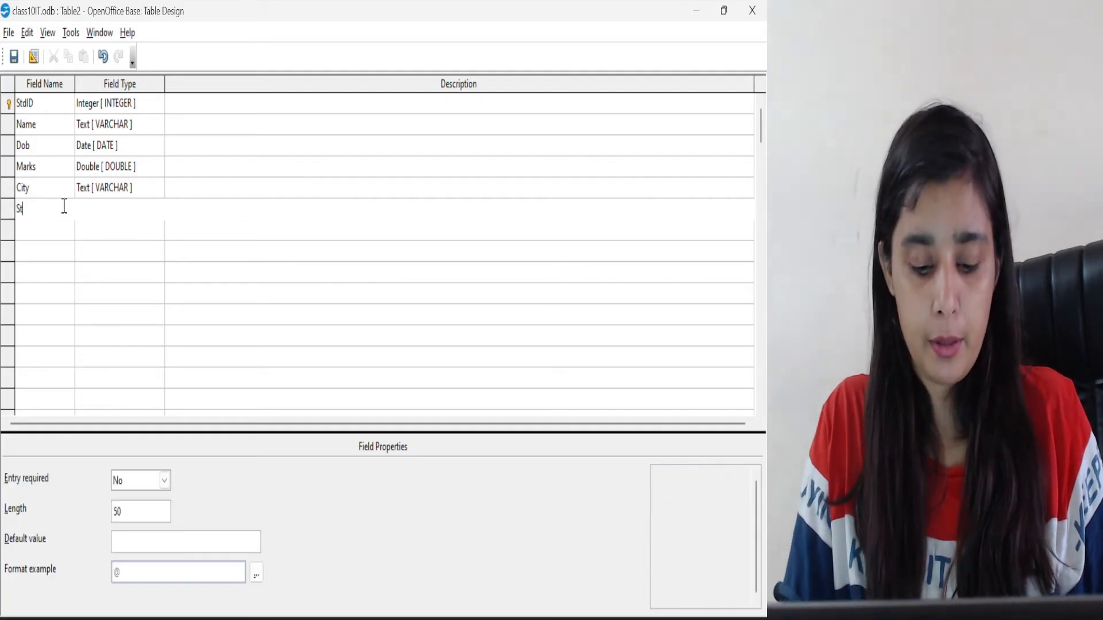
{"action": "key", "text": "BackSpace"}
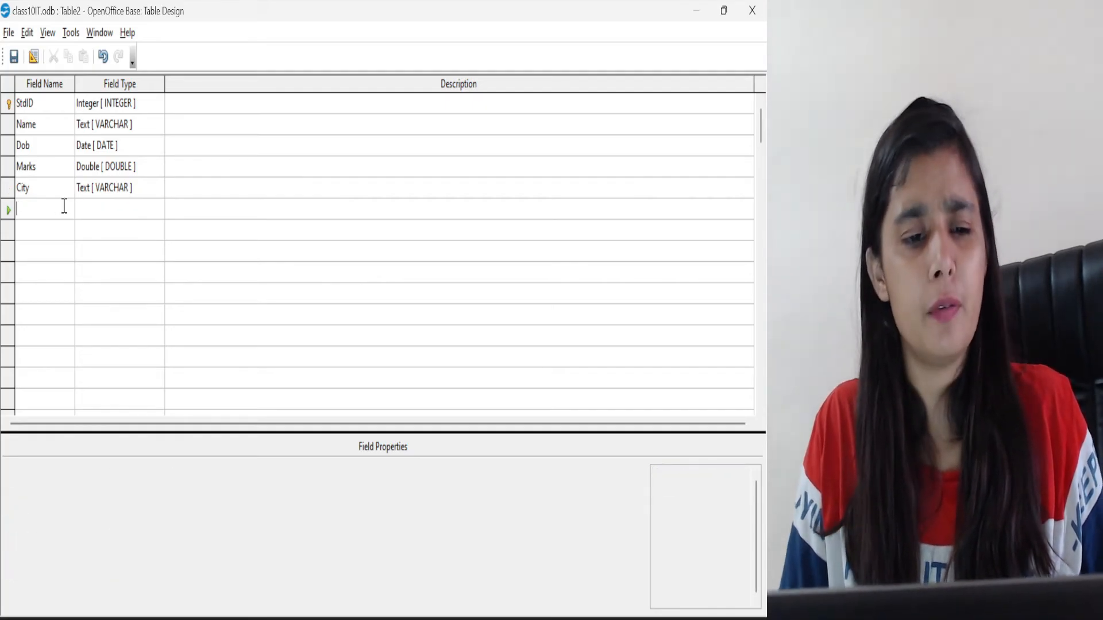
{"action": "type", "text": "G"}
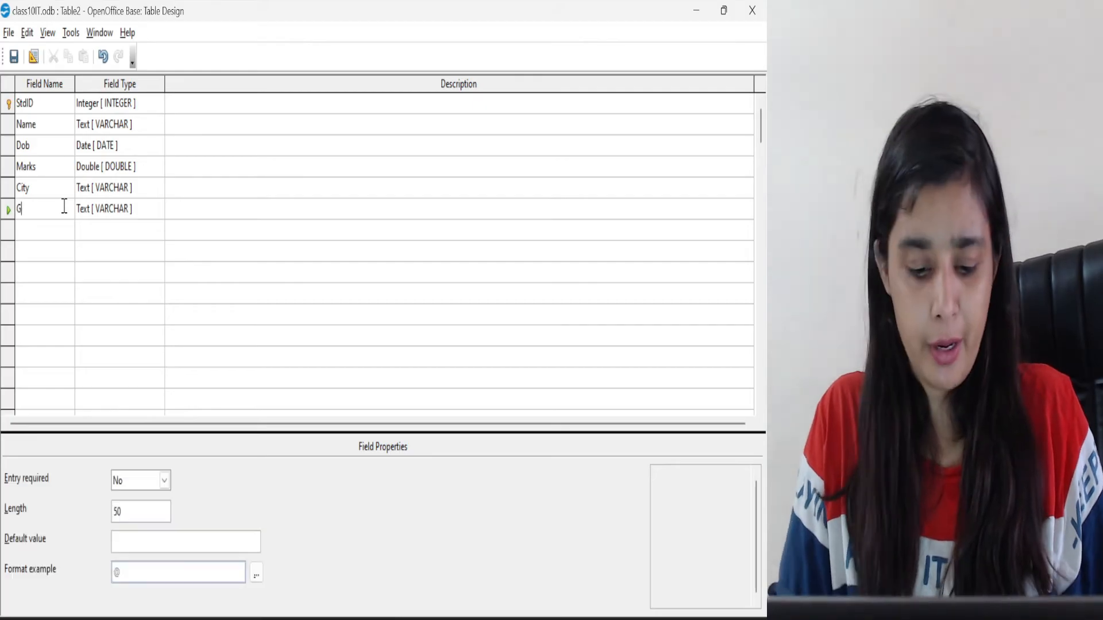
{"action": "type", "text": "ender"}
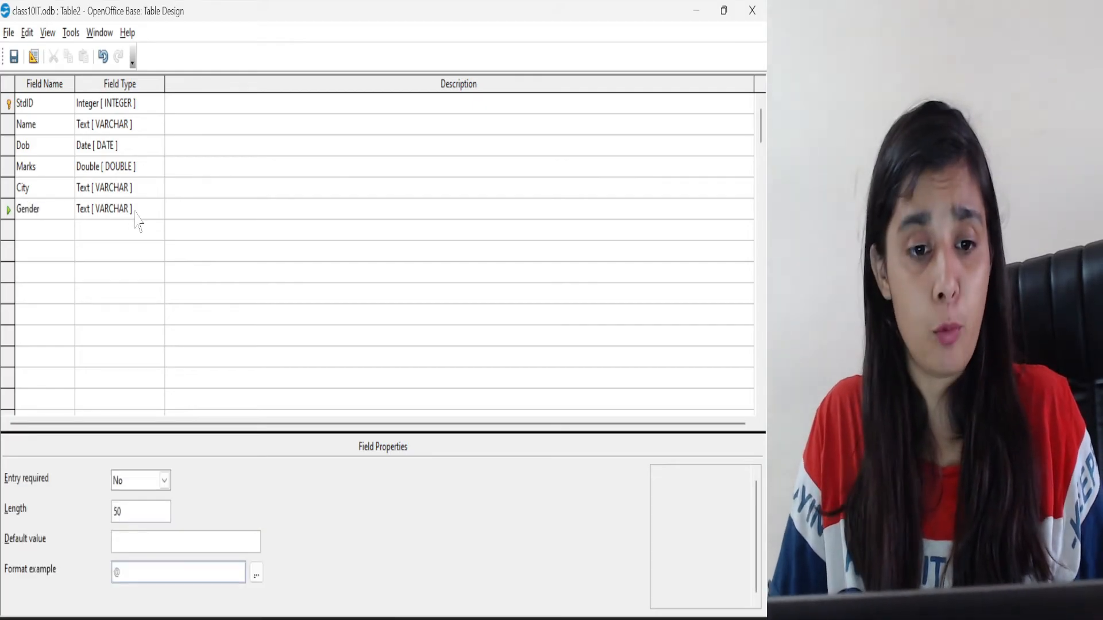
Step: Set the Gender field's default value to M and its length to 1
{"action": "left_click", "coordinate": [138, 212]}
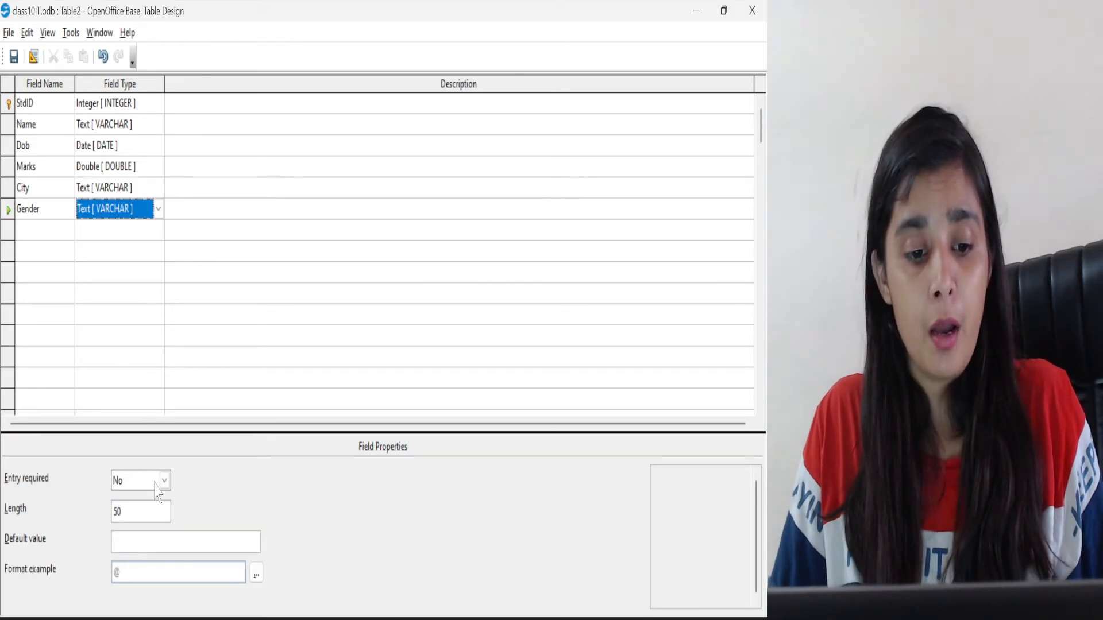
{"action": "left_click", "coordinate": [142, 544]}
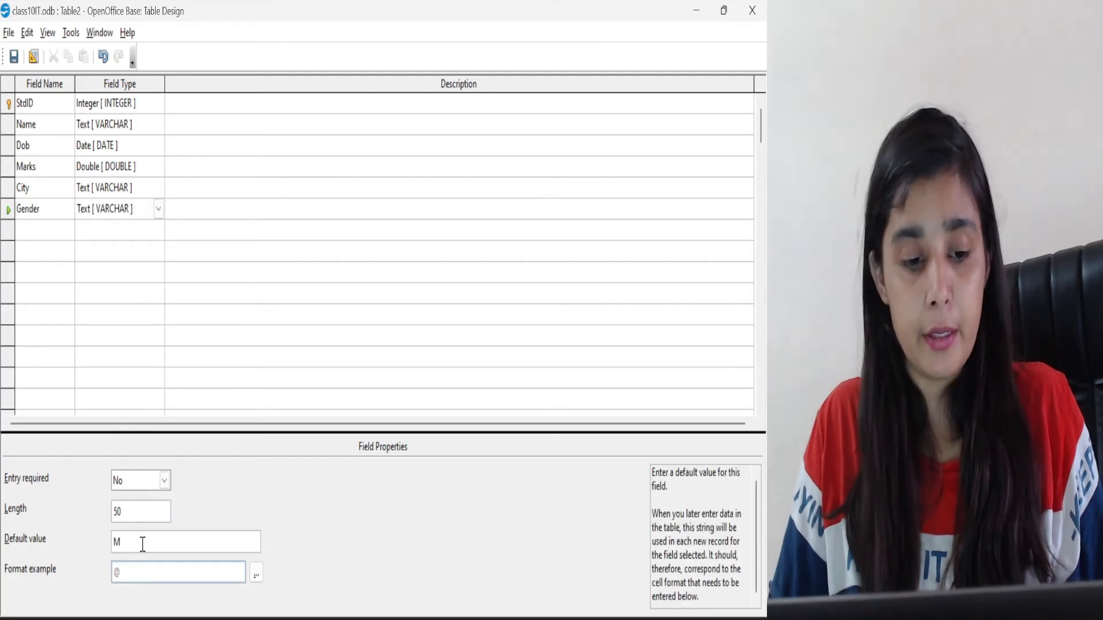
{"action": "left_click", "coordinate": [139, 511]}
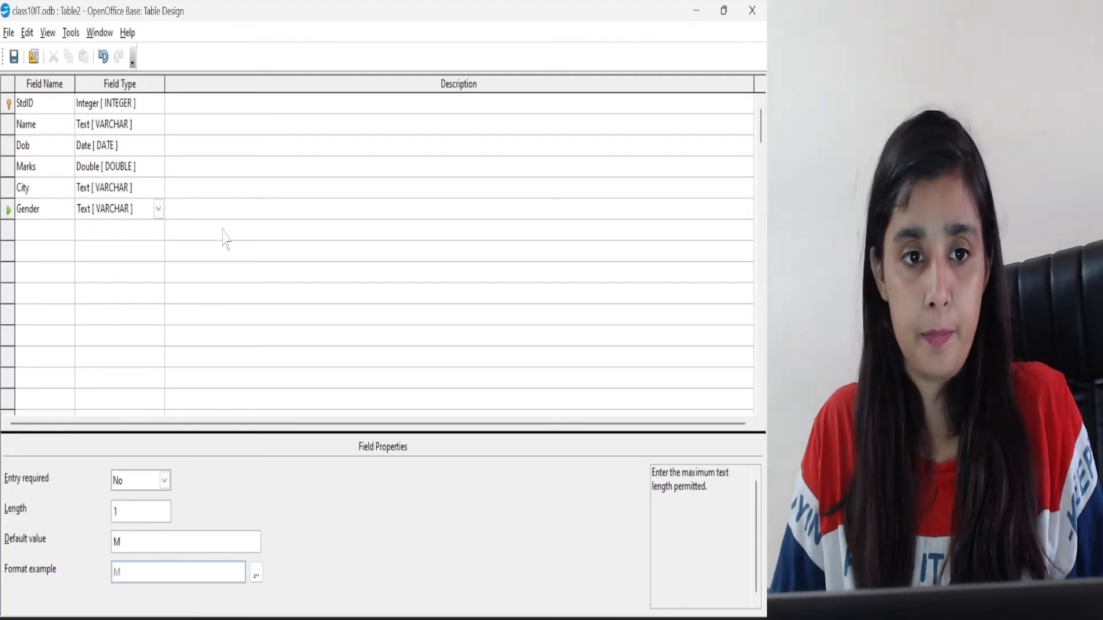
Step: Save the table design under the name Example1
{"action": "left_click", "coordinate": [114, 164]}
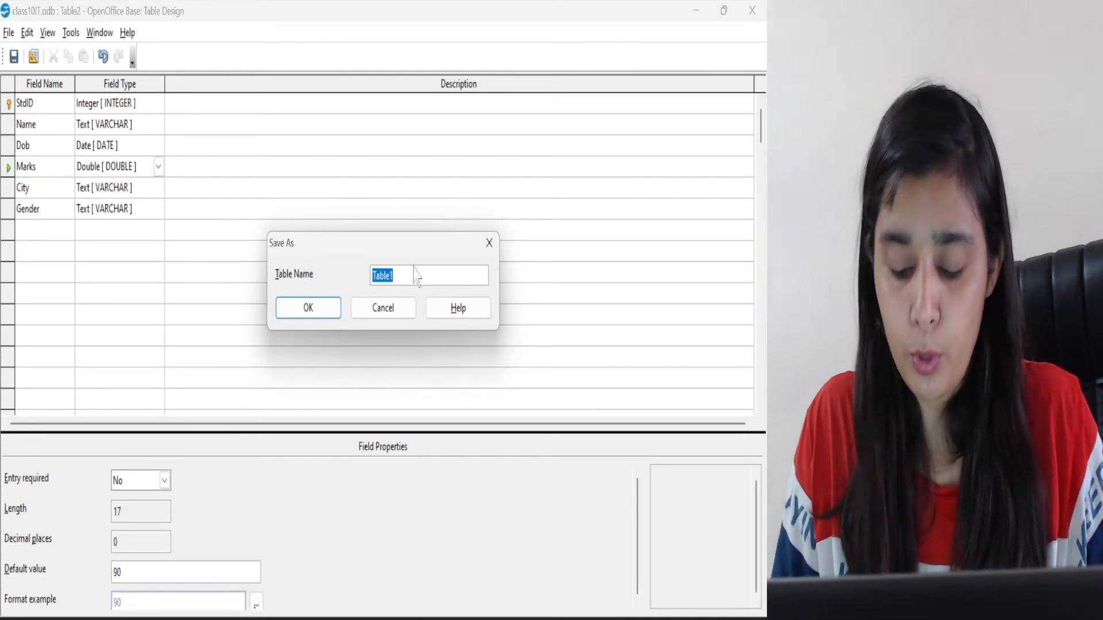
{"action": "type", "text": "E"}
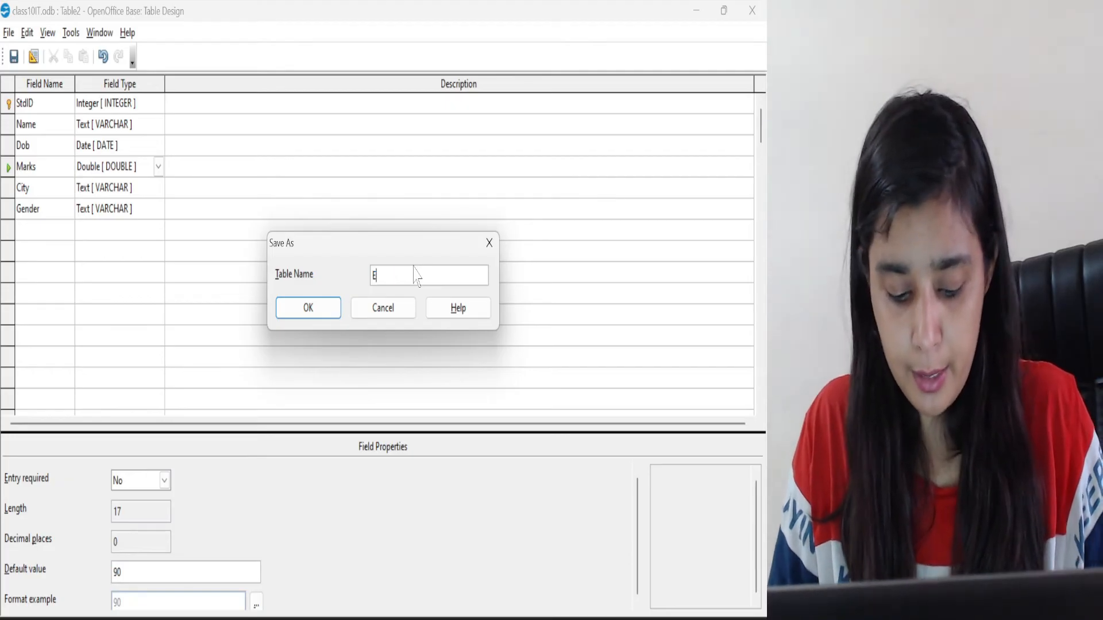
{"action": "type", "text": "xampl21"}
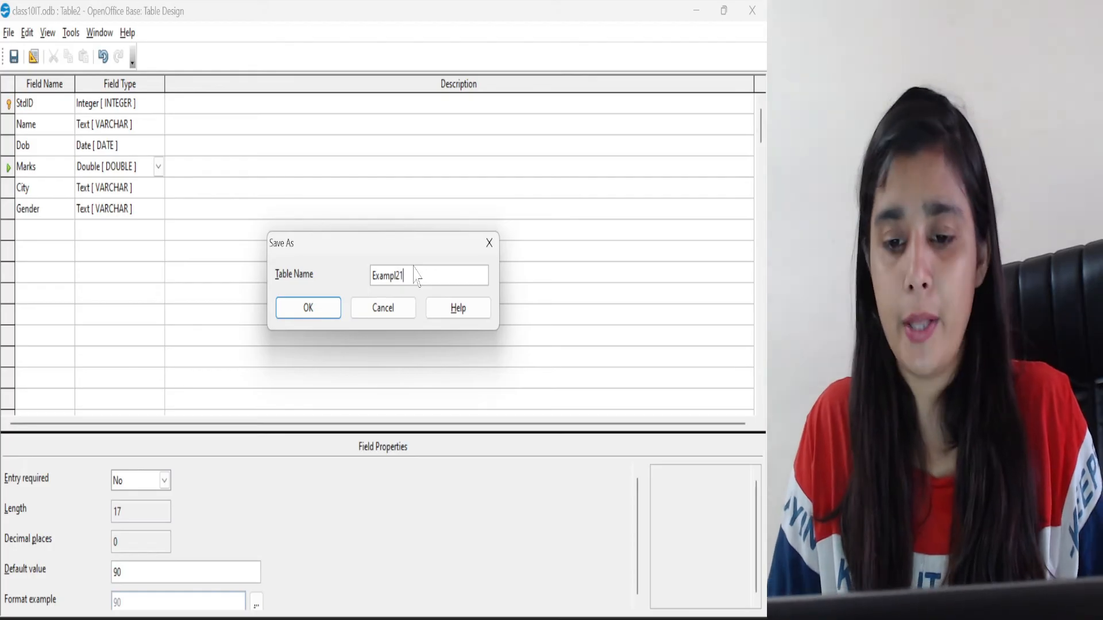
{"action": "key", "text": "BackSpace"}
{"action": "type", "text": "le1"}
{"action": "key", "text": "Return"}
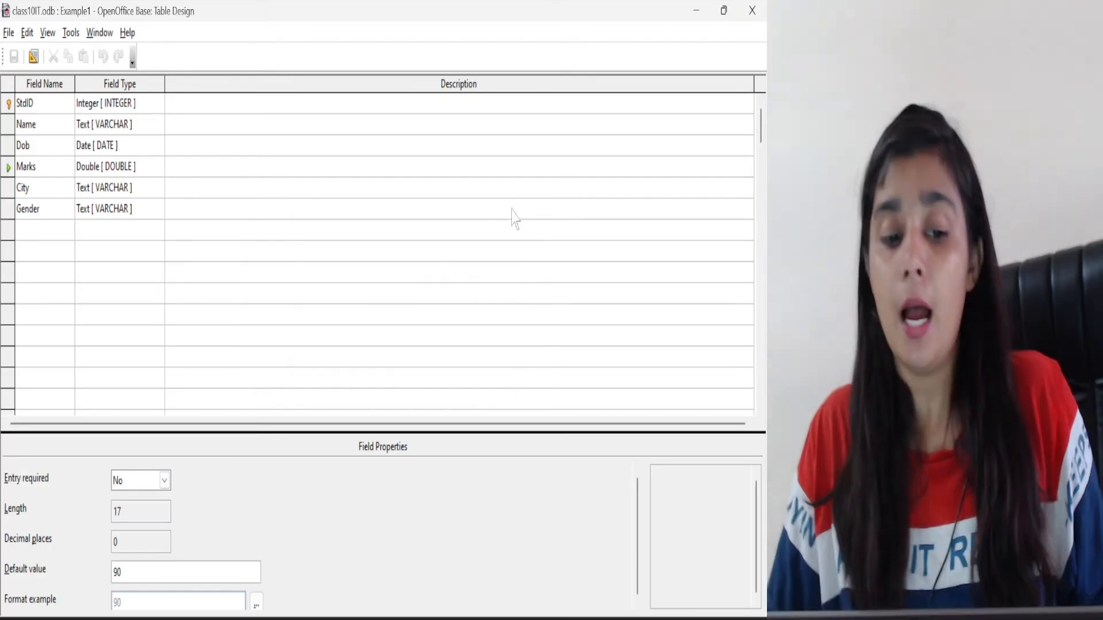
Step: Capture the table design with the StdID properties and use it to replace the table picture on the Class – #4 slide in PowerPoint
{"action": "left_click", "coordinate": [29, 104]}
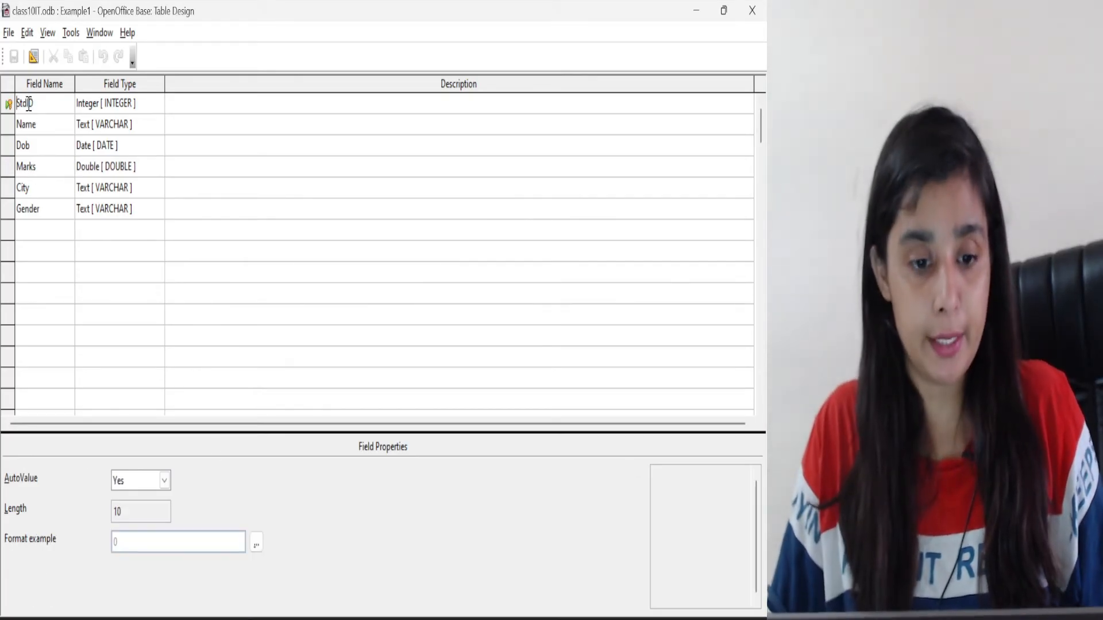
{"action": "key", "text": "super+shift+s"}
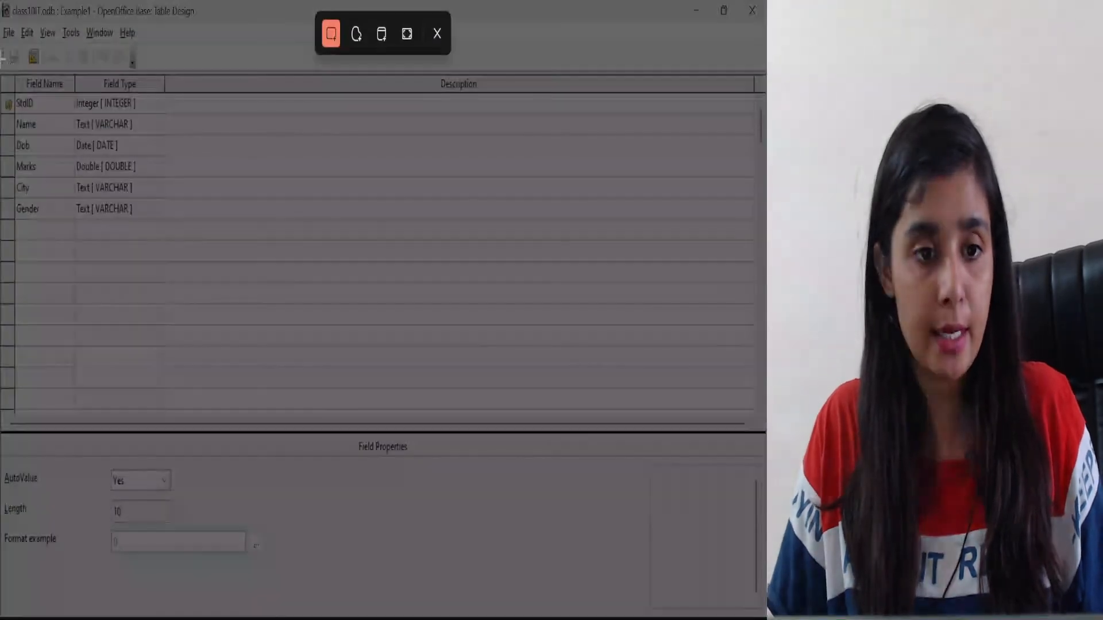
{"action": "left_click_drag", "start_coordinate": [1, 58], "coordinate": [311, 560]}
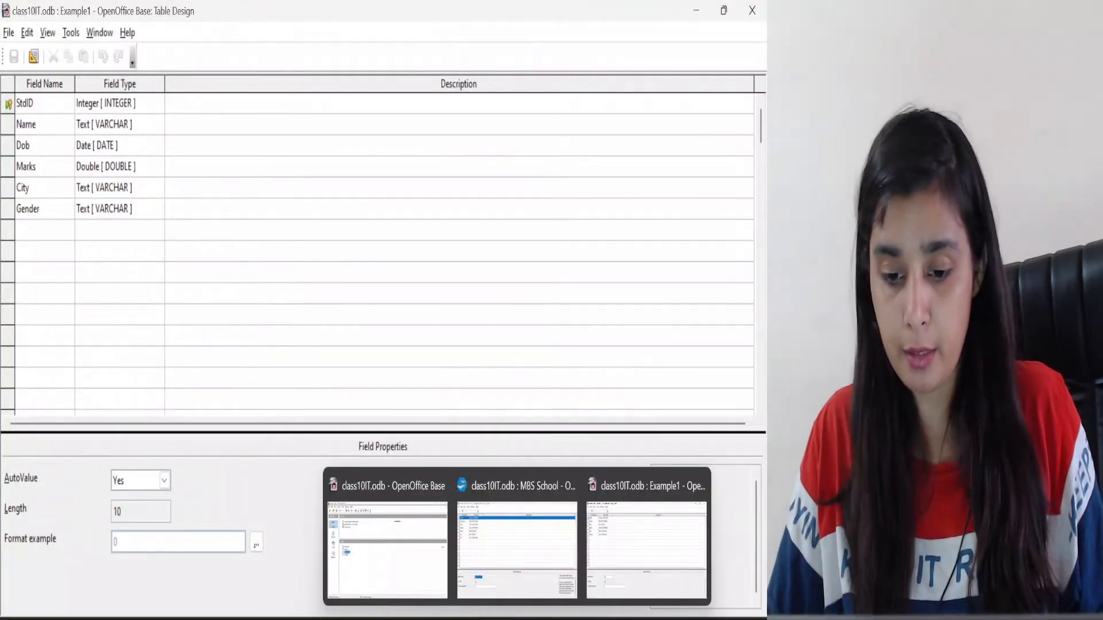
{"action": "left_click", "coordinate": [540, 618]}
{"action": "left_click", "coordinate": [521, 476]}
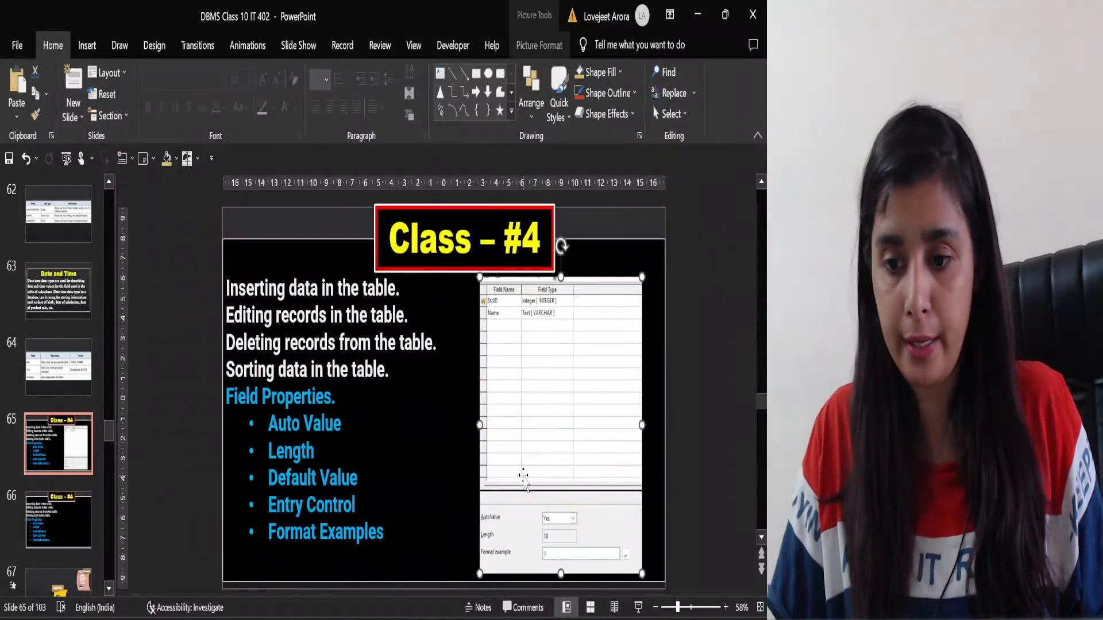
{"action": "key", "text": "Delete"}
{"action": "key", "text": "ctrl+v"}
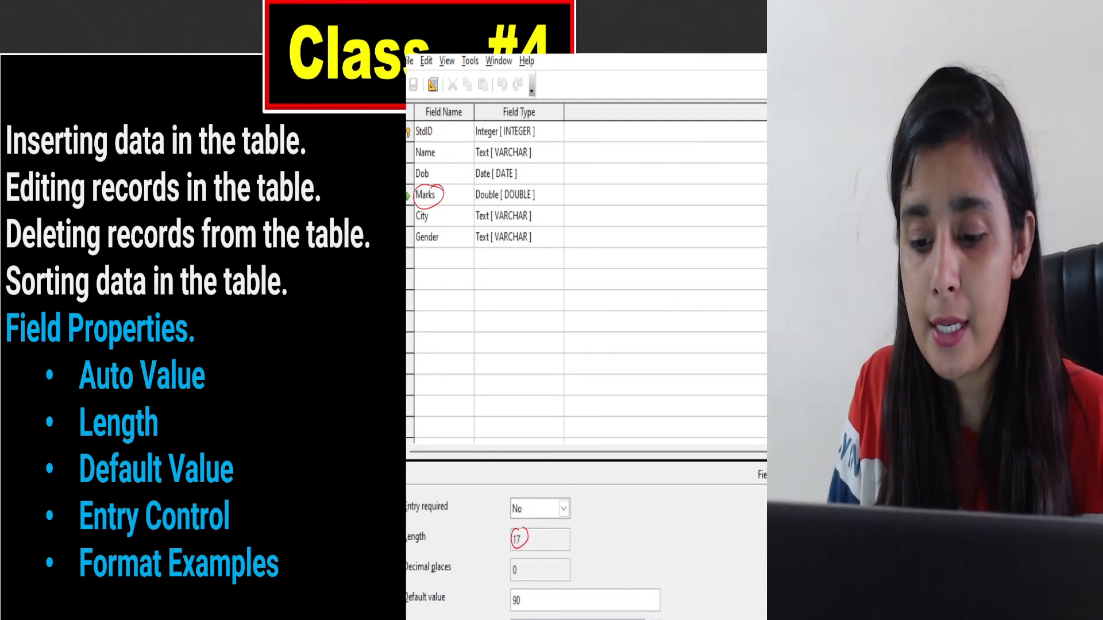
Step: Circle the Marks field's default value in the slide show and mark the City field's type, length and entry-required setting on the following picture
{"action": "right_click", "coordinate": [536, 511]}
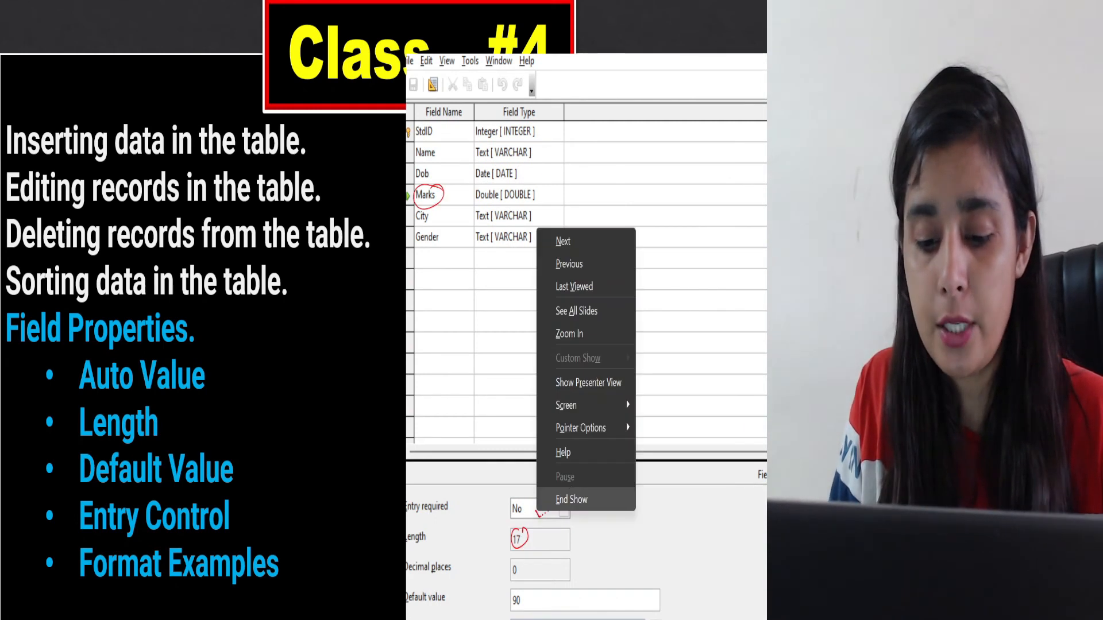
{"action": "left_click", "coordinate": [510, 597]}
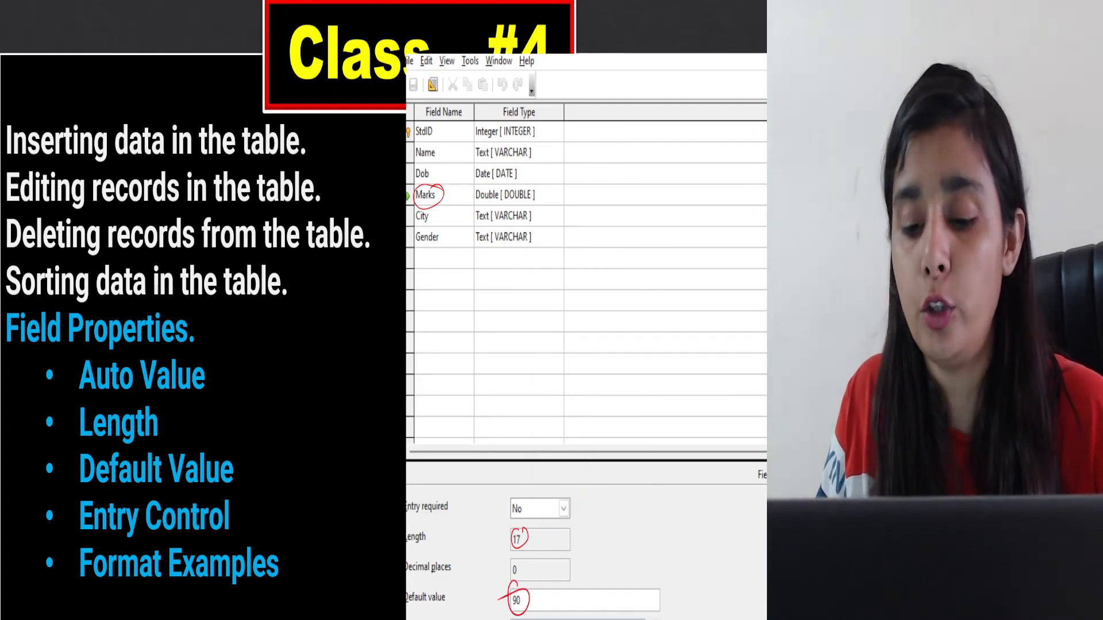
{"action": "key", "text": "Right"}
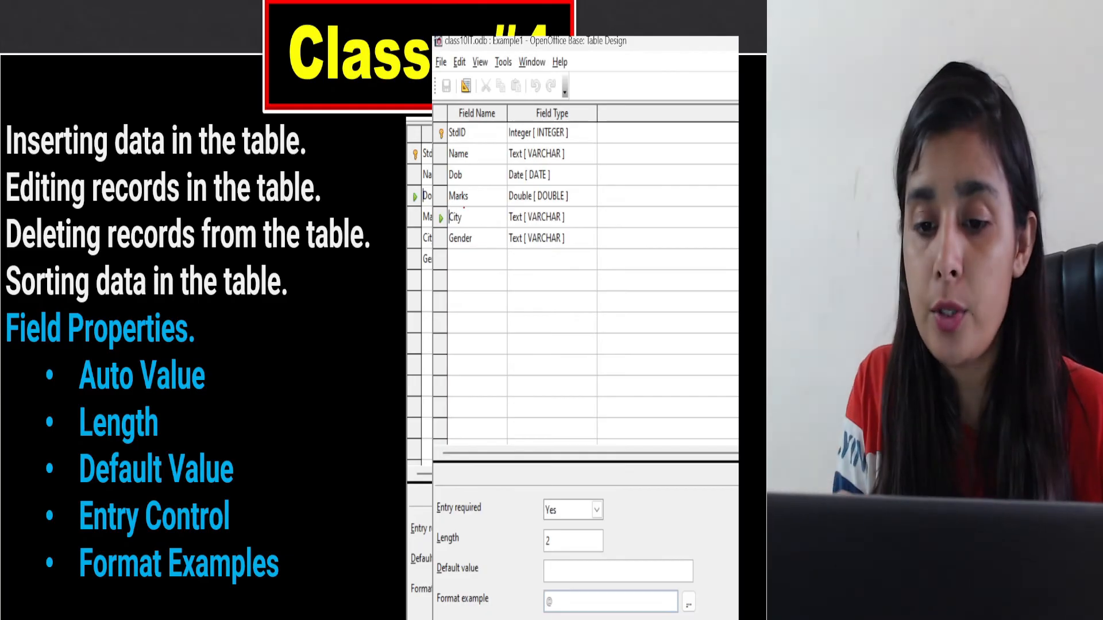
{"action": "left_click_drag", "start_coordinate": [462, 208], "coordinate": [464, 208]}
{"action": "mouse_move", "coordinate": [552, 218]}
{"action": "left_mouse_down"}
{"action": "mouse_move", "coordinate": [589, 216]}
{"action": "mouse_move", "coordinate": [591, 234]}
{"action": "left_mouse_up"}
{"action": "mouse_move", "coordinate": [553, 529]}
{"action": "left_mouse_down"}
{"action": "mouse_move", "coordinate": [549, 555]}
{"action": "mouse_move", "coordinate": [544, 530]}
{"action": "left_mouse_up"}
{"action": "left_click_drag", "start_coordinate": [566, 507], "coordinate": [626, 482]}
Step: Advance to the Gender field picture and mark its name, entry-required setting, length and default value in red ink
{"action": "key", "text": "Right"}
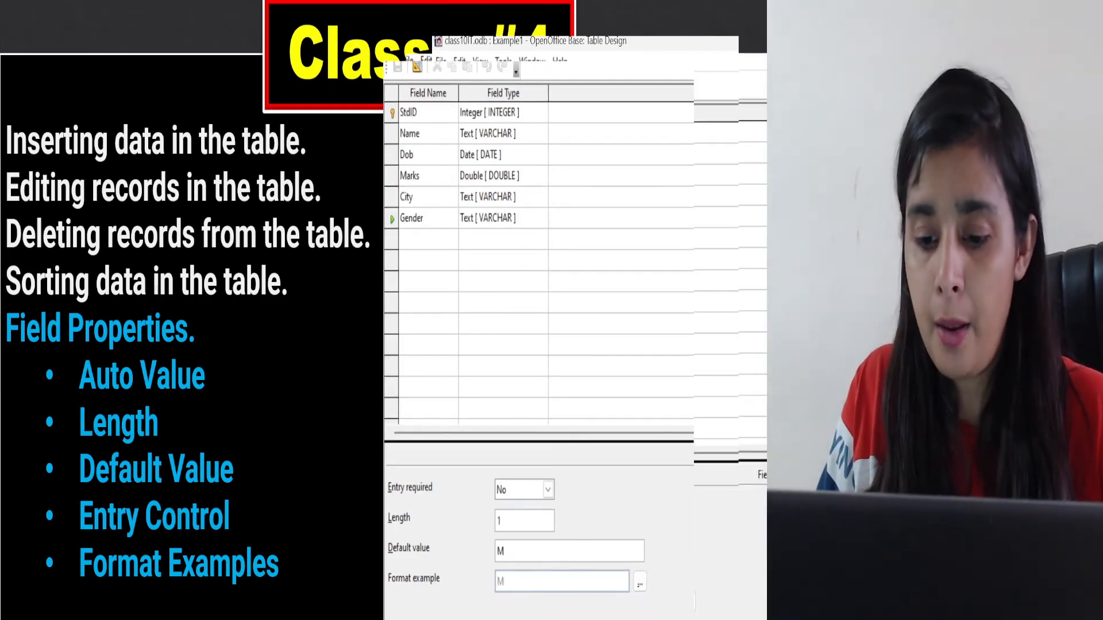
{"action": "left_click_drag", "start_coordinate": [394, 222], "coordinate": [444, 205]}
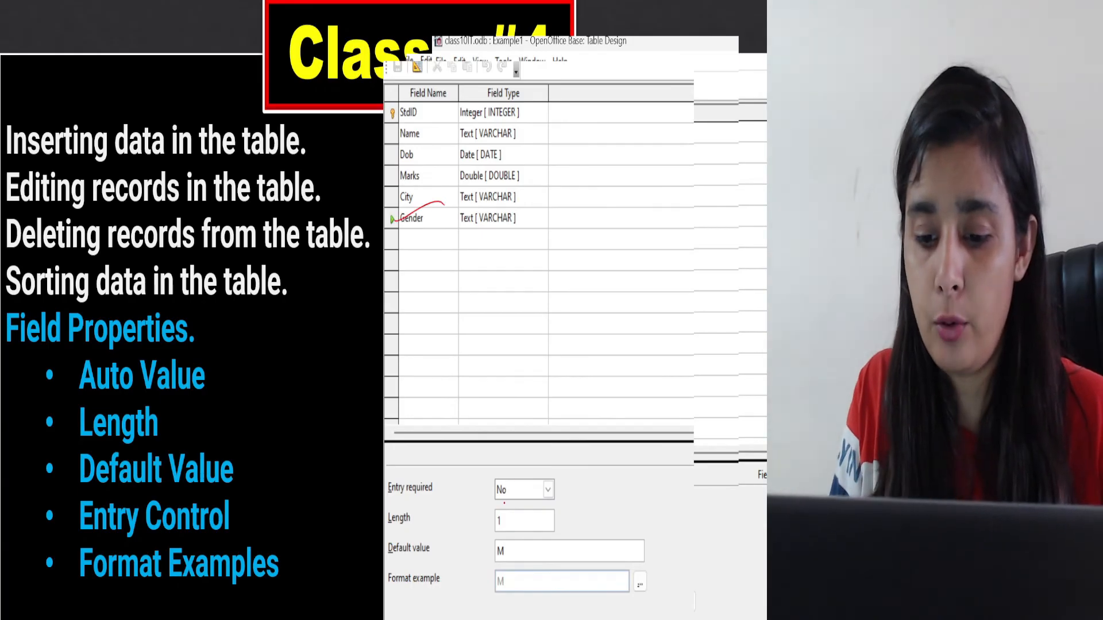
{"action": "left_click_drag", "start_coordinate": [500, 493], "coordinate": [543, 479]}
{"action": "left_click_drag", "start_coordinate": [503, 517], "coordinate": [508, 510]}
{"action": "left_click_drag", "start_coordinate": [498, 556], "coordinate": [555, 523]}
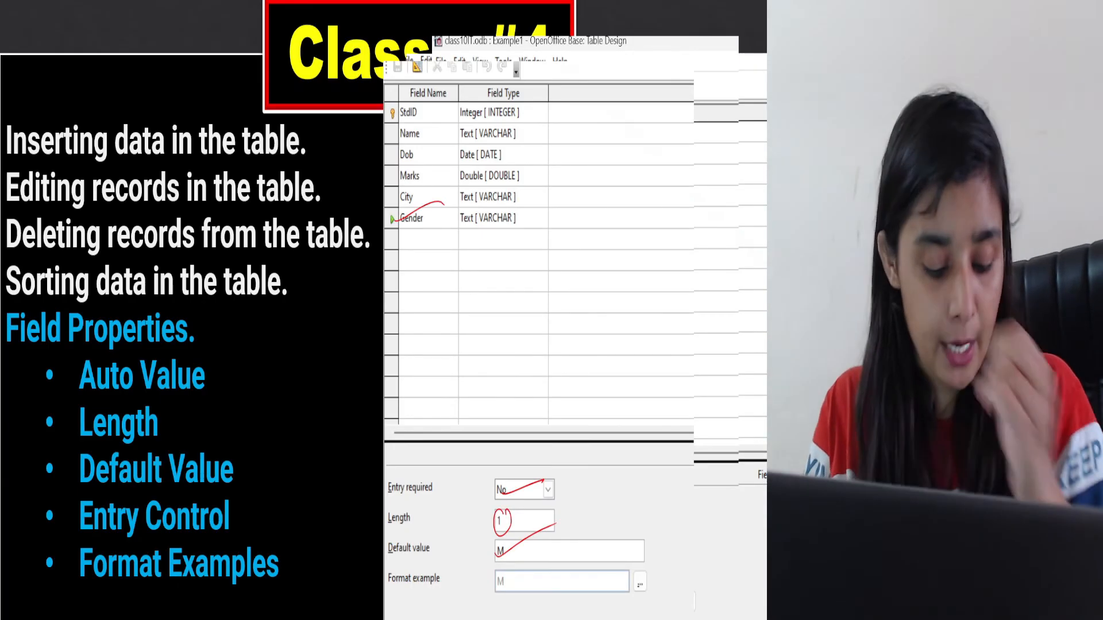
Step: End the slide show and open the Example1 table for data entry in OpenOffice Base
{"action": "key", "text": "Escape"}
{"action": "key", "text": "Return"}
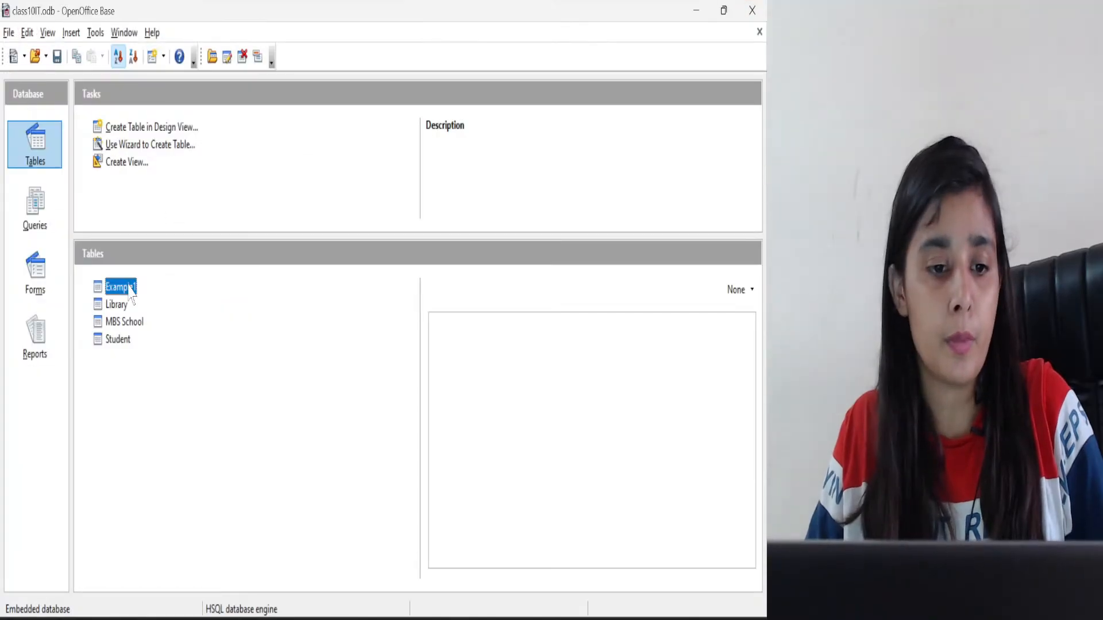
{"action": "double_click", "coordinate": [130, 287]}
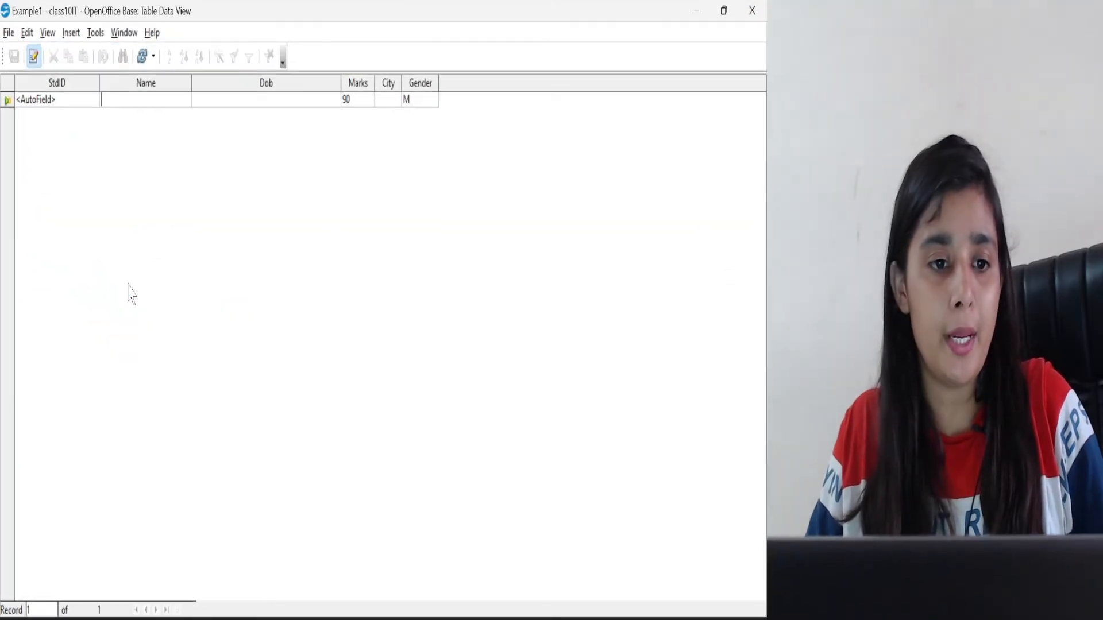
Step: Fill in the student's first name and date of birth in the first record
{"action": "left_click", "coordinate": [169, 99]}
{"action": "type", "text": "Komal"}
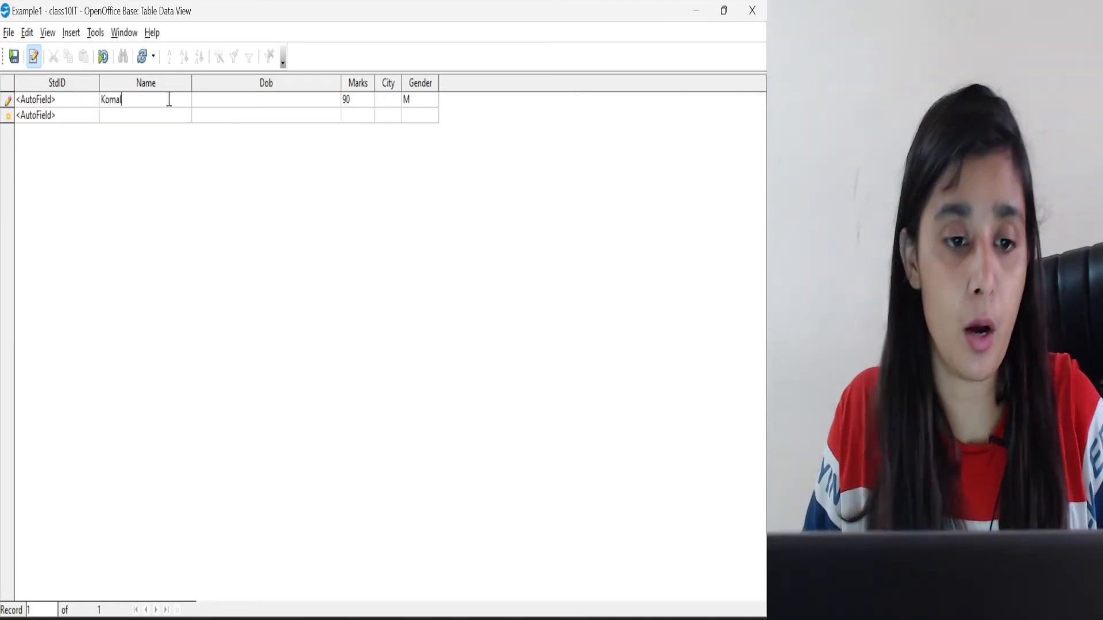
{"action": "left_click", "coordinate": [250, 97]}
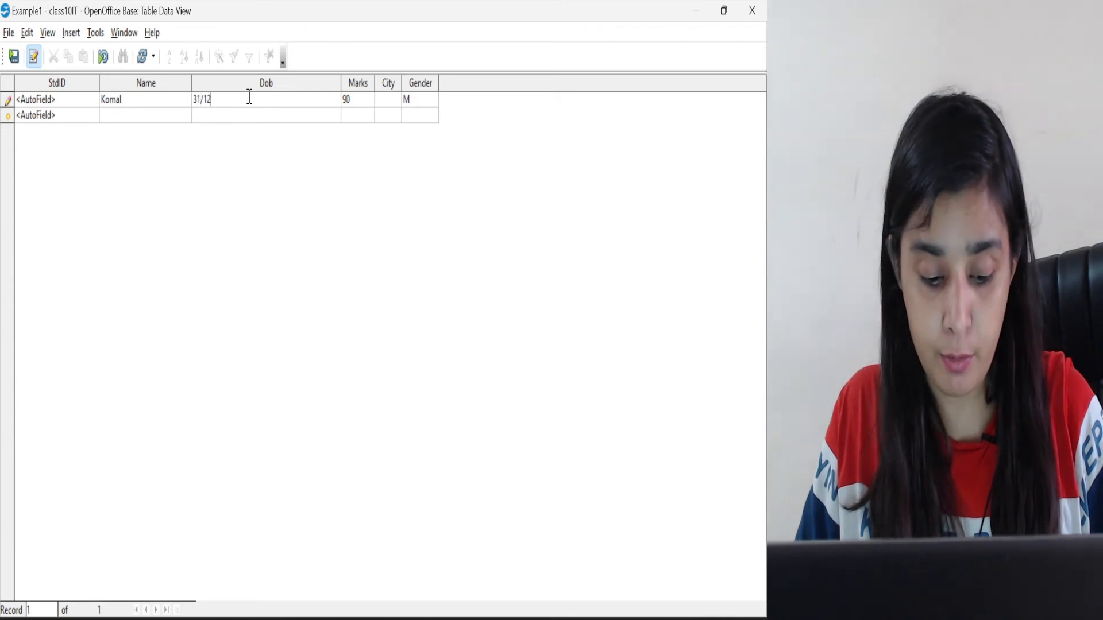
{"action": "type", "text": "31/12/2023"}
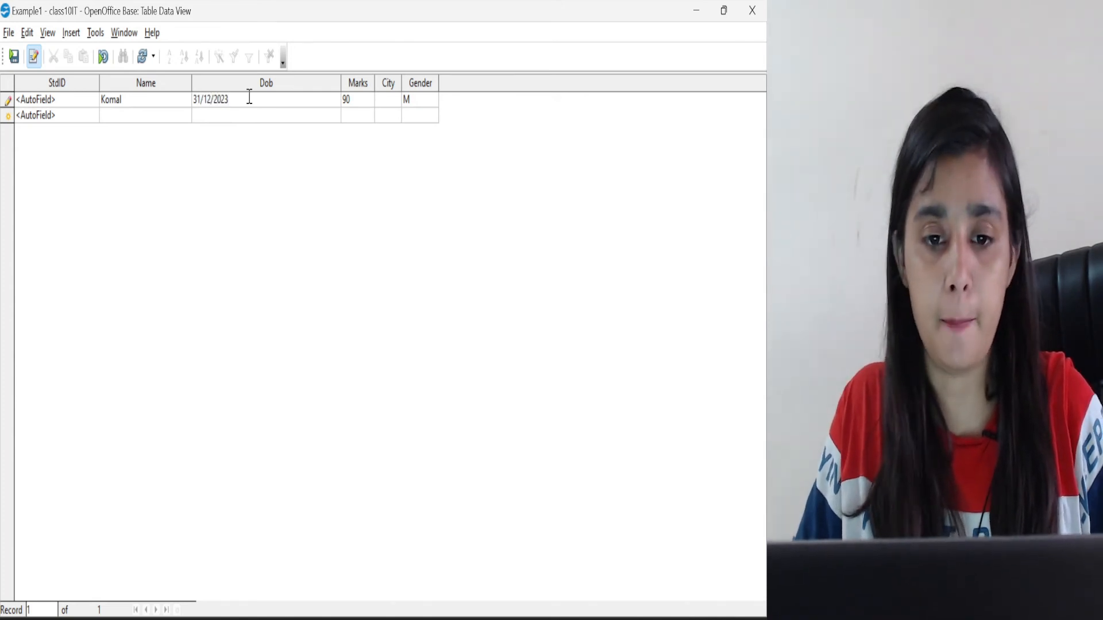
Step: Try to save the first record with a City value longer than two characters, and return to the City cell
{"action": "left_click", "coordinate": [394, 98]}
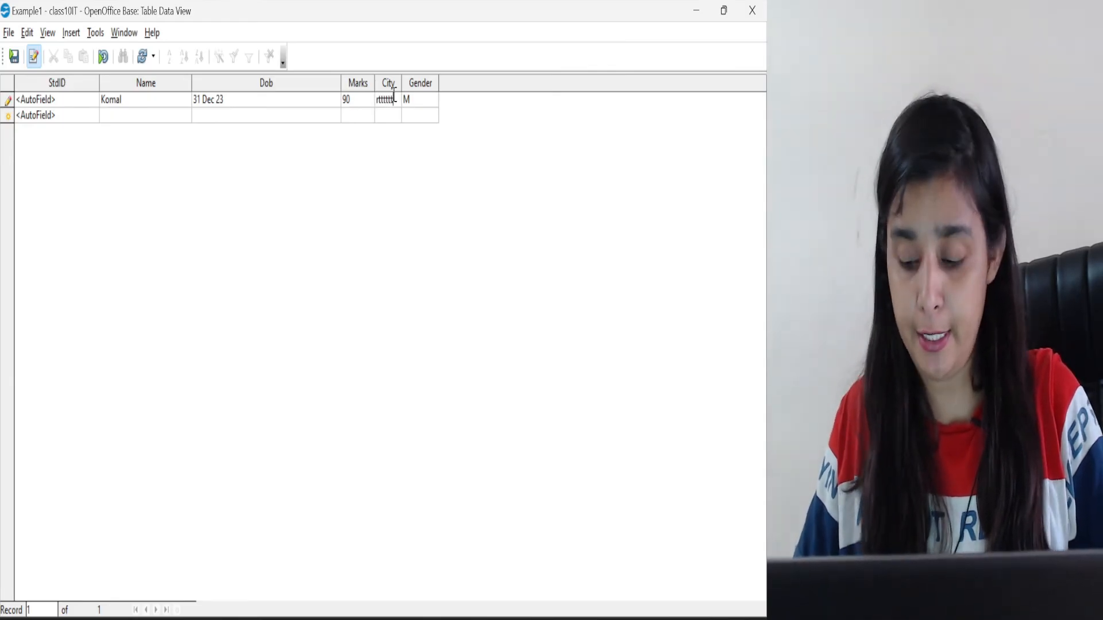
{"action": "key", "text": "Tab"}
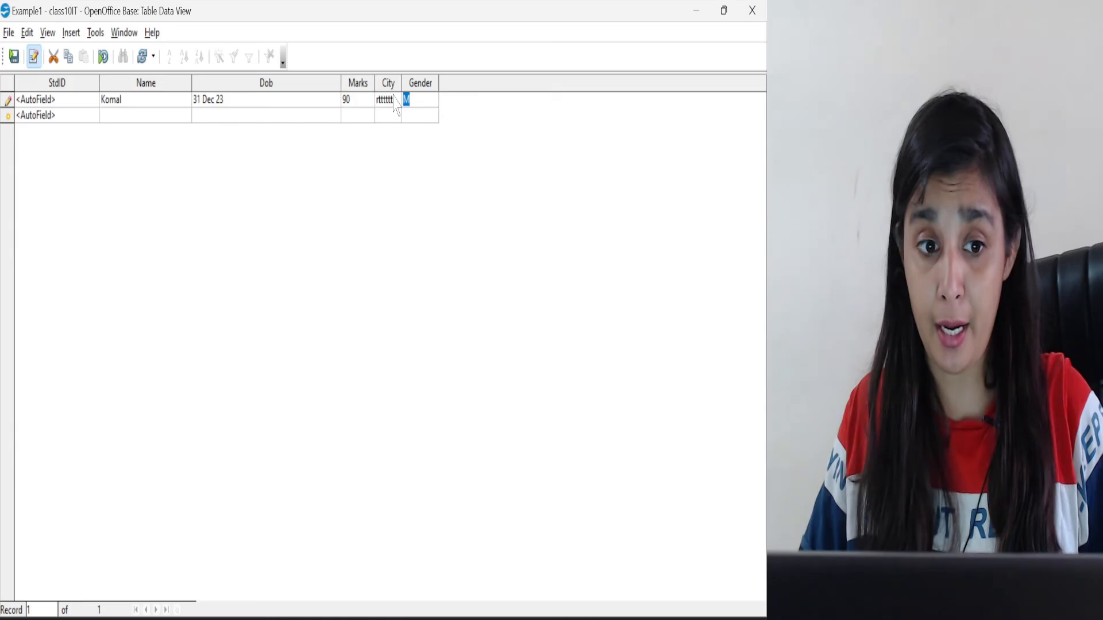
{"action": "left_click", "coordinate": [147, 116]}
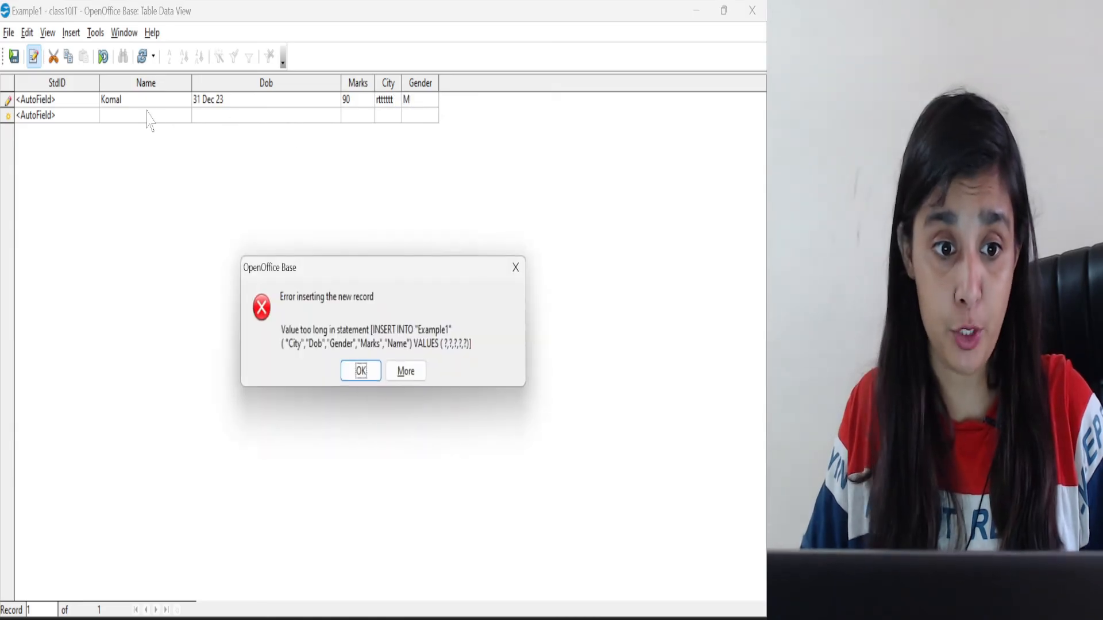
{"action": "left_click", "coordinate": [361, 371]}
{"action": "left_click", "coordinate": [396, 97]}
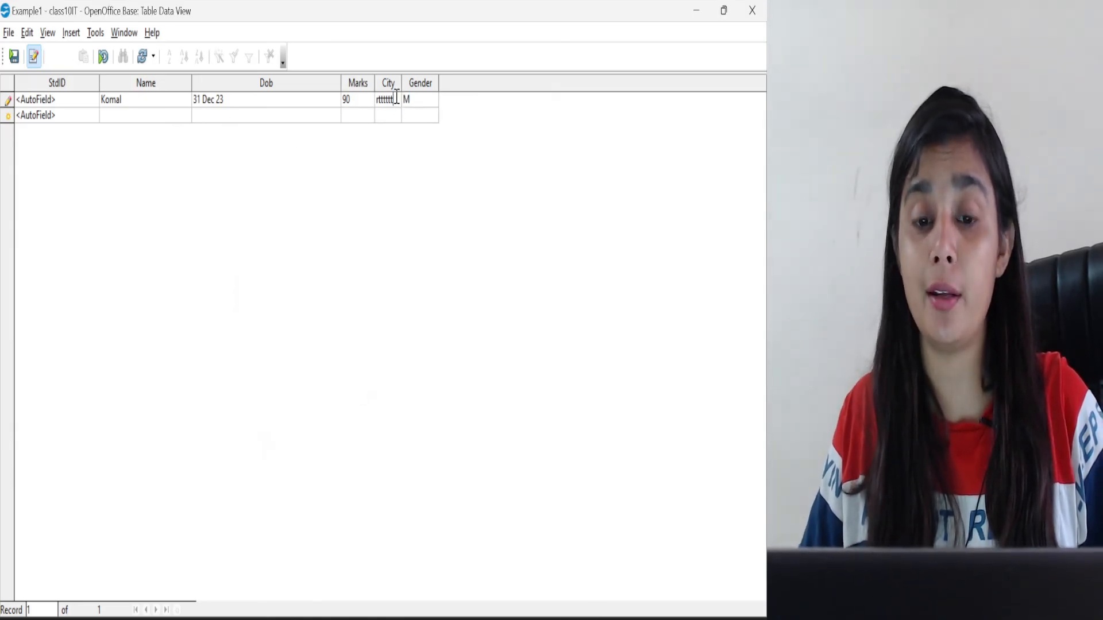
Step: Try to save the first record with an empty City, and save it with City set to ty
{"action": "key", "text": "BackSpace"}
{"action": "key", "text": "BackSpace"}
{"action": "key", "text": "BackSpace"}
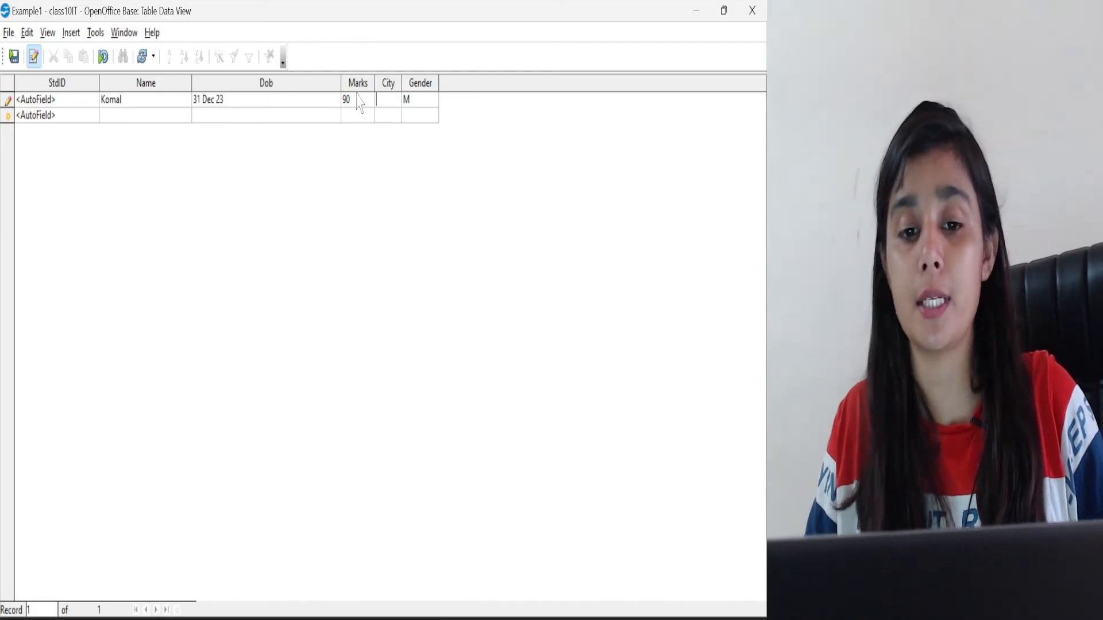
{"action": "left_click", "coordinate": [298, 120]}
{"action": "left_click", "coordinate": [362, 379]}
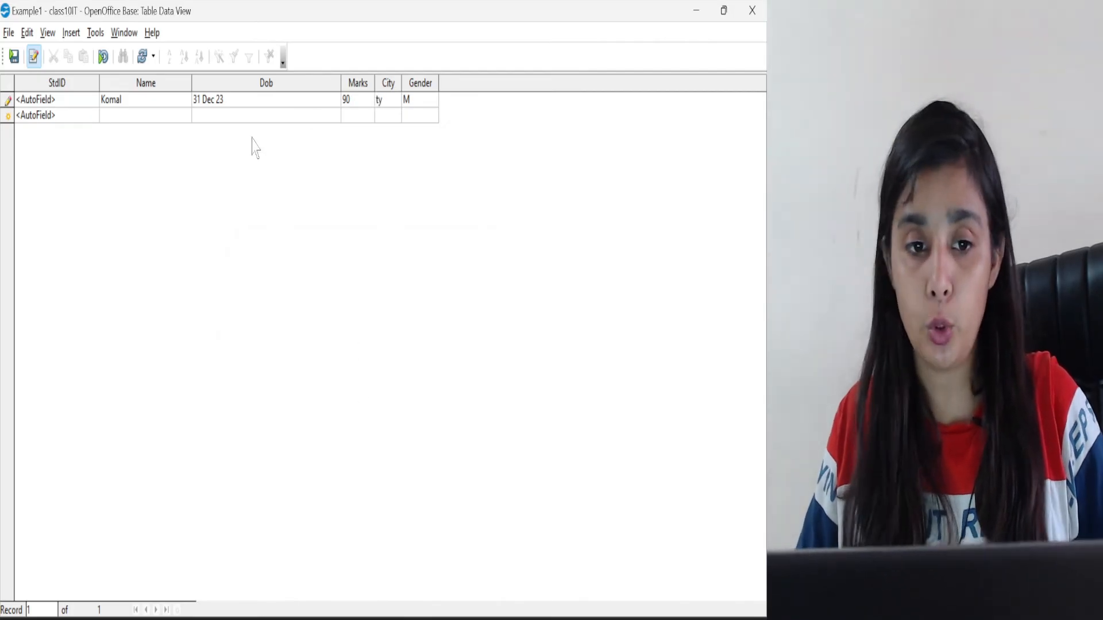
{"action": "left_click", "coordinate": [174, 114]}
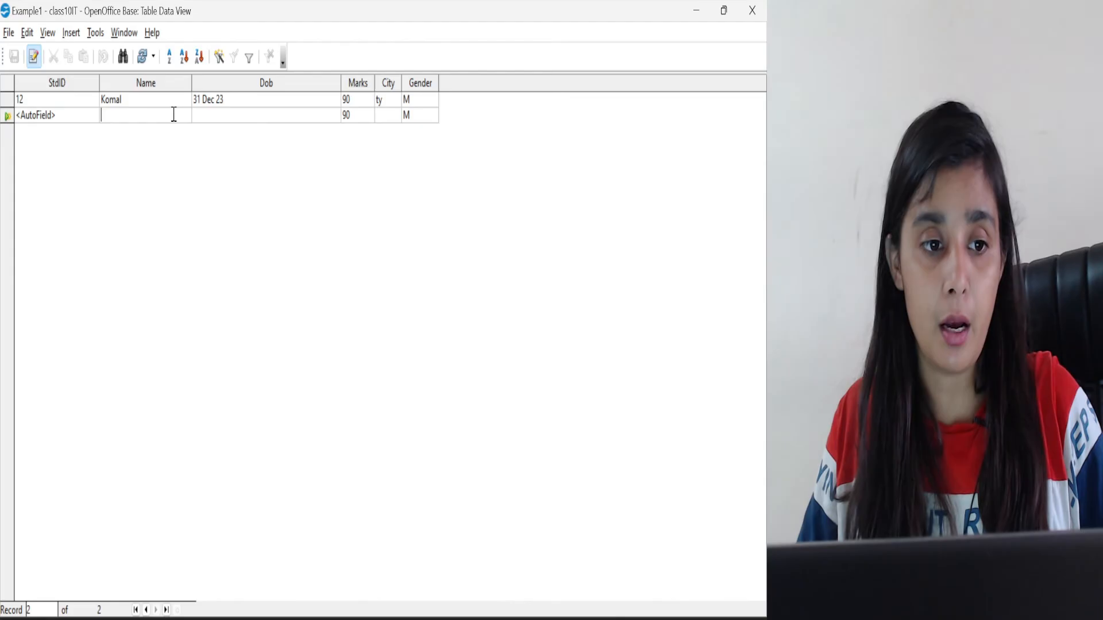
Step: Change the StdID of the first record to 0 and save the record
{"action": "left_click", "coordinate": [25, 100]}
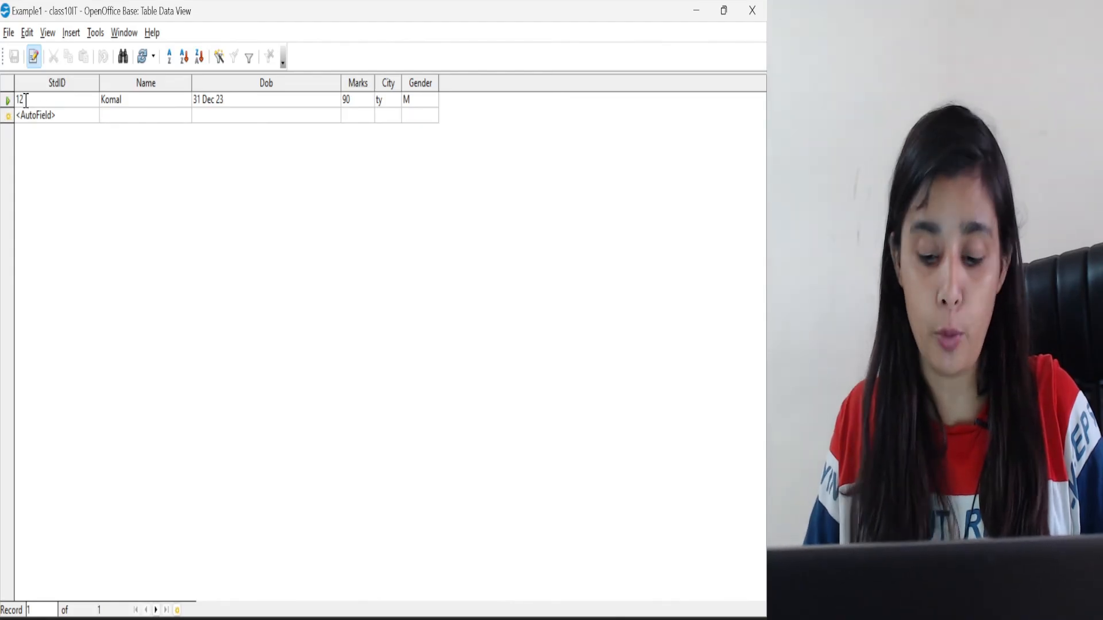
{"action": "key", "text": "BackSpace"}
{"action": "key", "text": "BackSpace"}
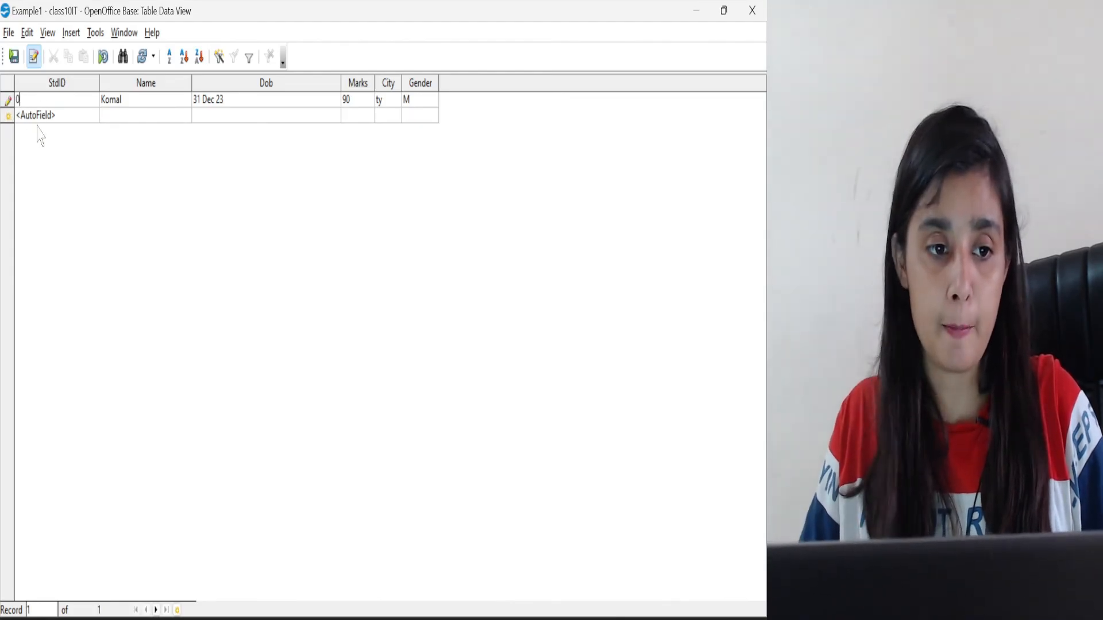
{"action": "left_click", "coordinate": [50, 118]}
Step: Fill in a student's first name and date of birth in the second record and try saving it without a City
{"action": "left_click", "coordinate": [131, 113]}
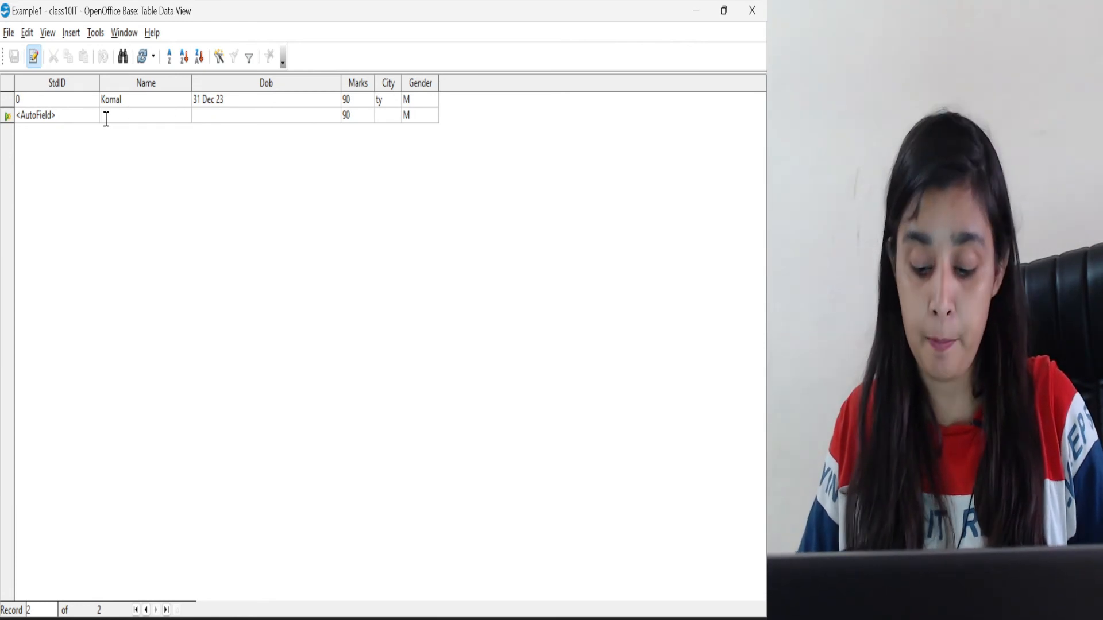
{"action": "type", "text": "Poonam"}
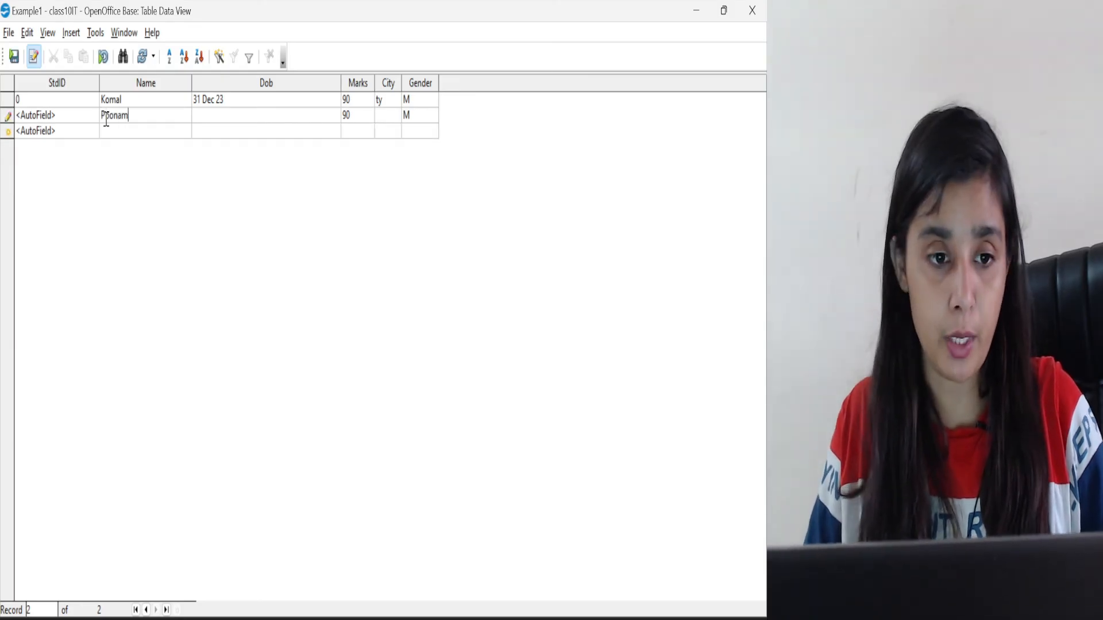
{"action": "left_click", "coordinate": [237, 114]}
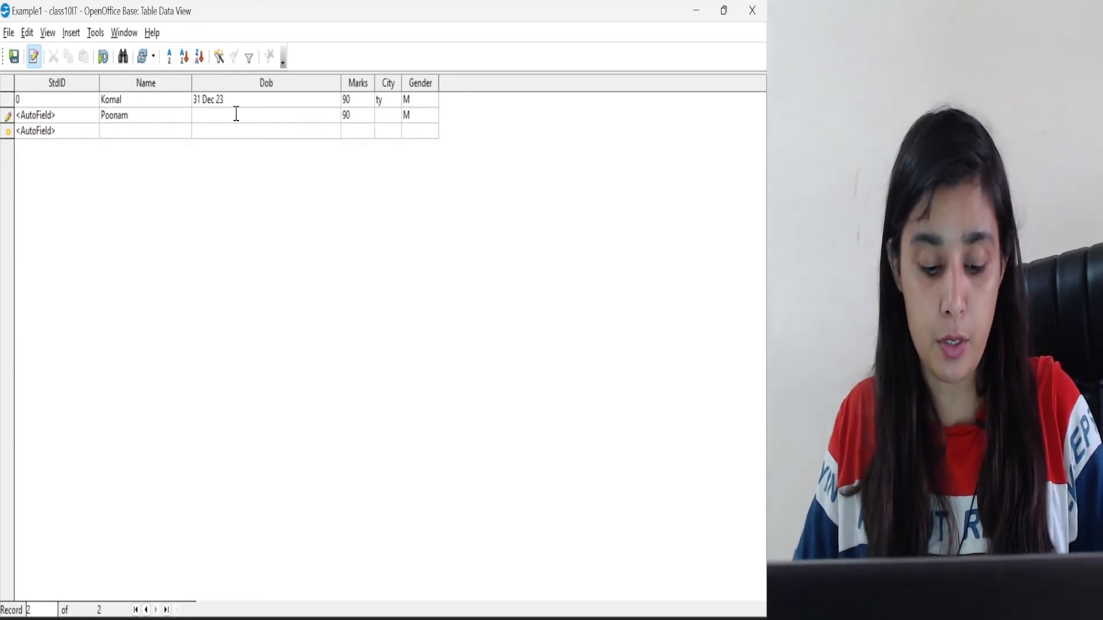
{"action": "type", "text": "3/5/"}
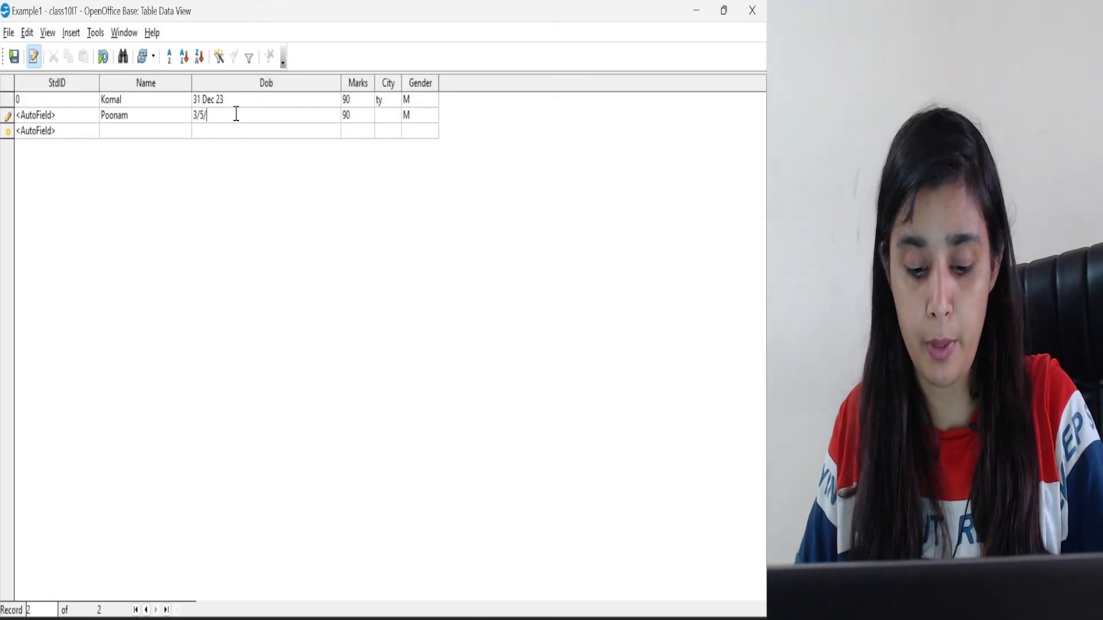
{"action": "type", "text": "22"}
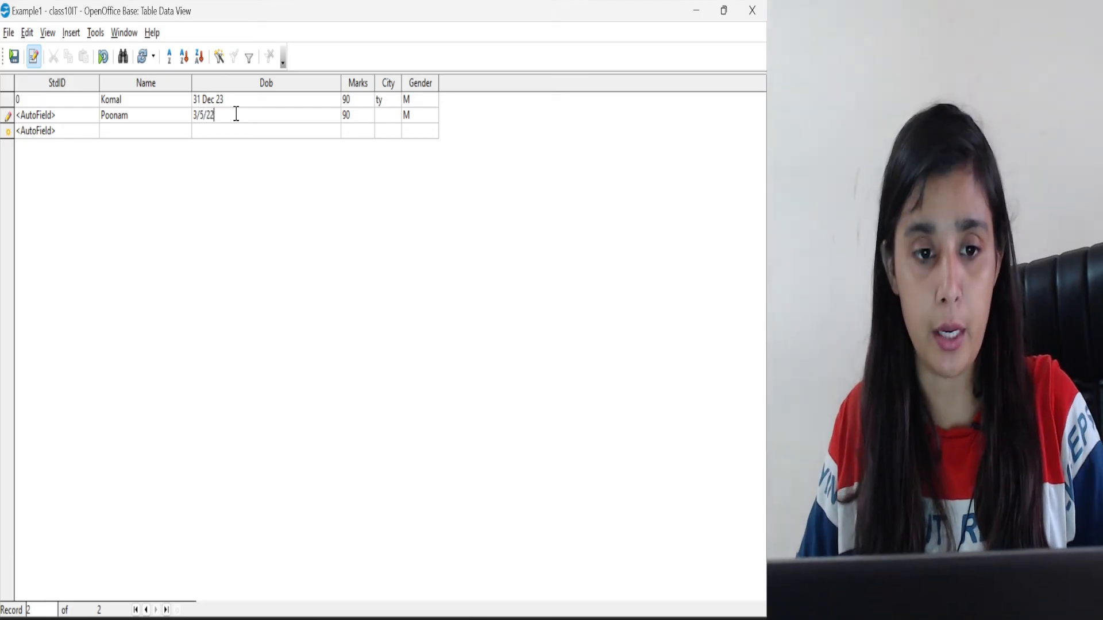
{"action": "left_click", "coordinate": [374, 115]}
{"action": "left_click", "coordinate": [352, 101]}
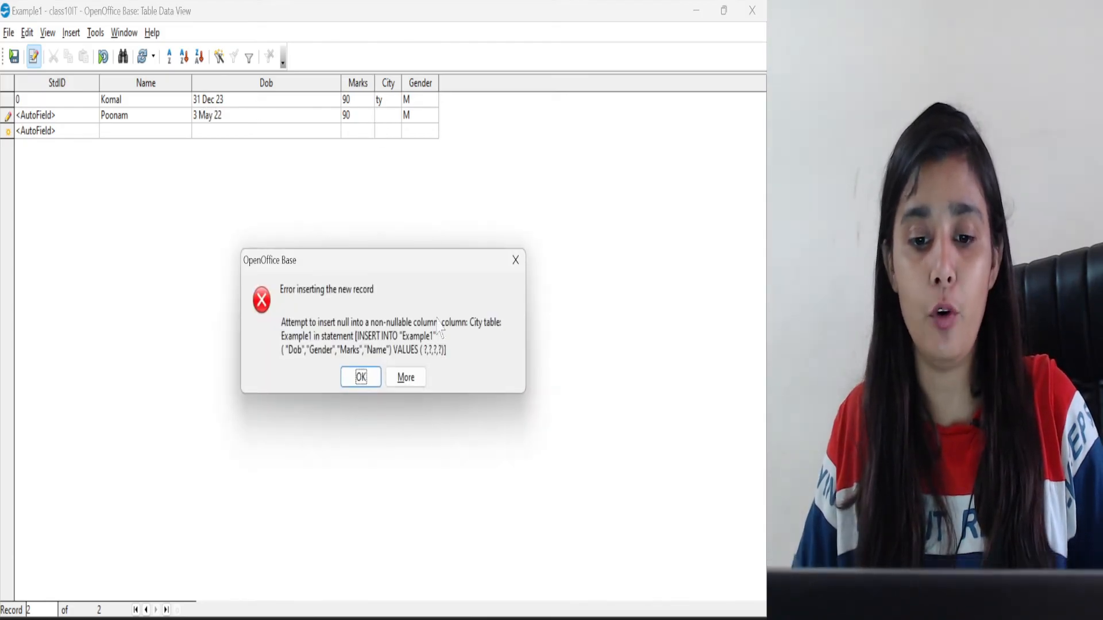
{"action": "left_click", "coordinate": [514, 269]}
Step: Try to save the second record with the three-character City value tyy
{"action": "type", "text": "t"}
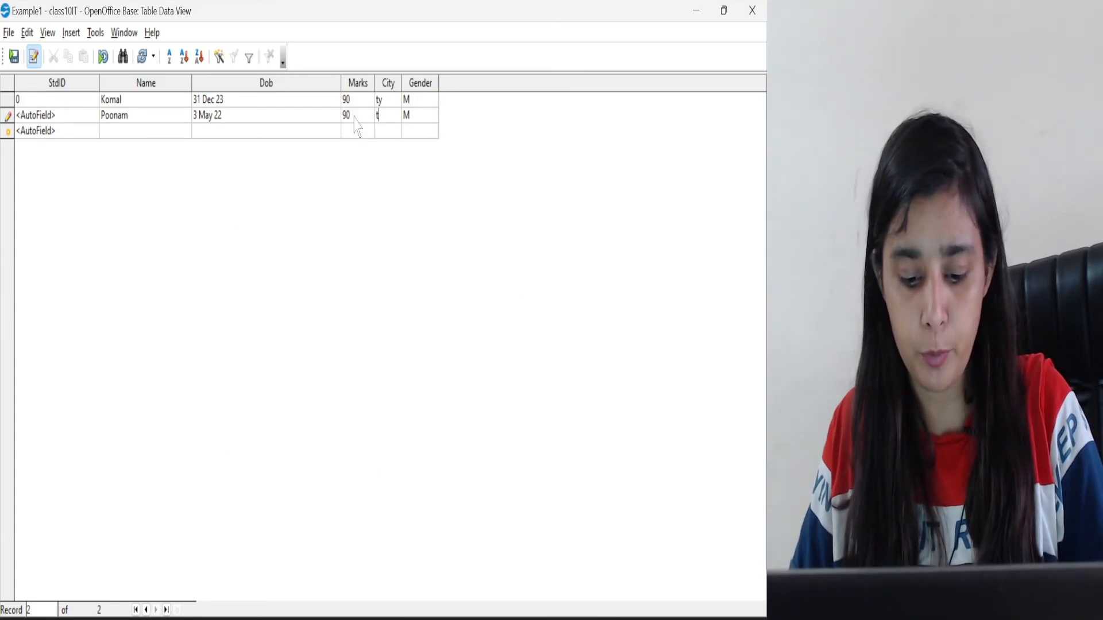
{"action": "type", "text": "yy"}
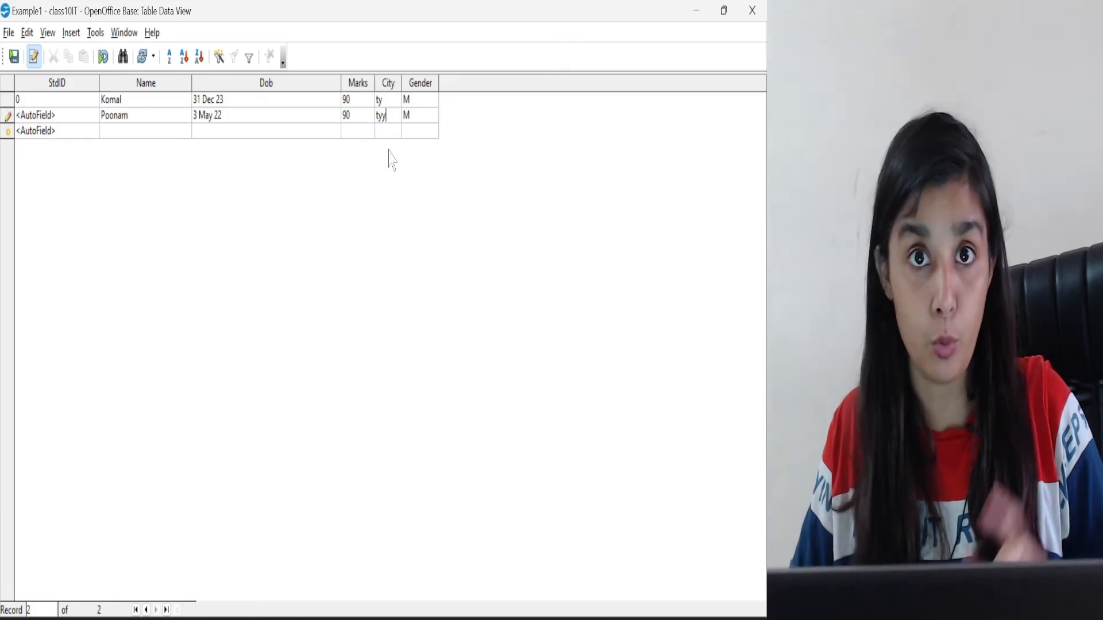
{"action": "key", "text": "Tab"}
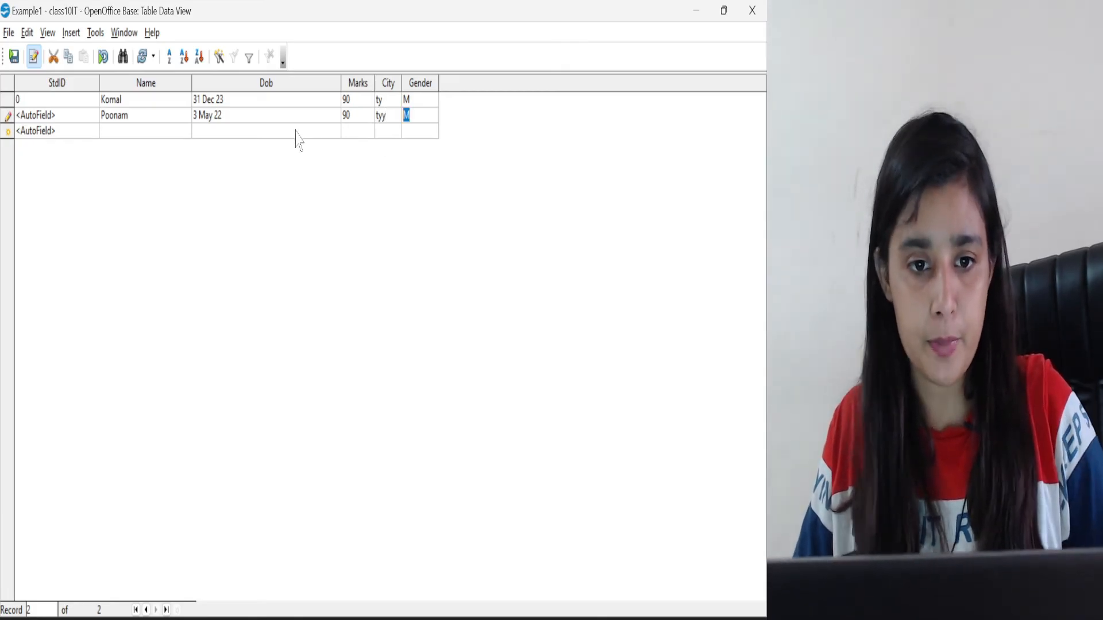
{"action": "key", "text": "Tab"}
{"action": "left_click", "coordinate": [362, 371]}
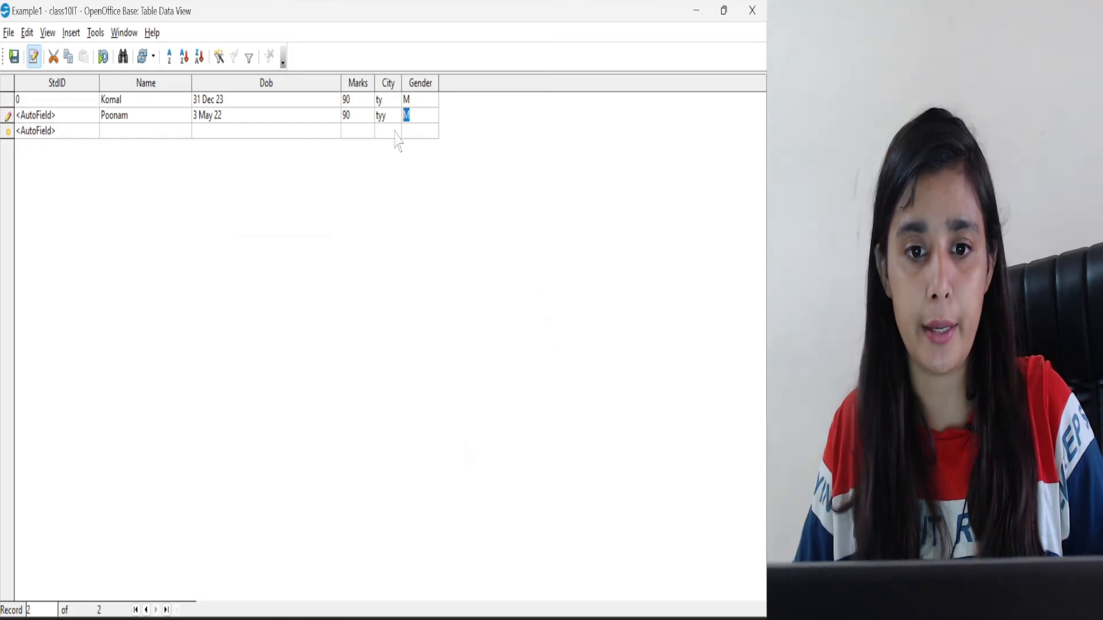
Step: Replace the second record's City with op and save the record
{"action": "left_click", "coordinate": [388, 116]}
{"action": "key", "text": "BackSpace"}
{"action": "key", "text": "BackSpace"}
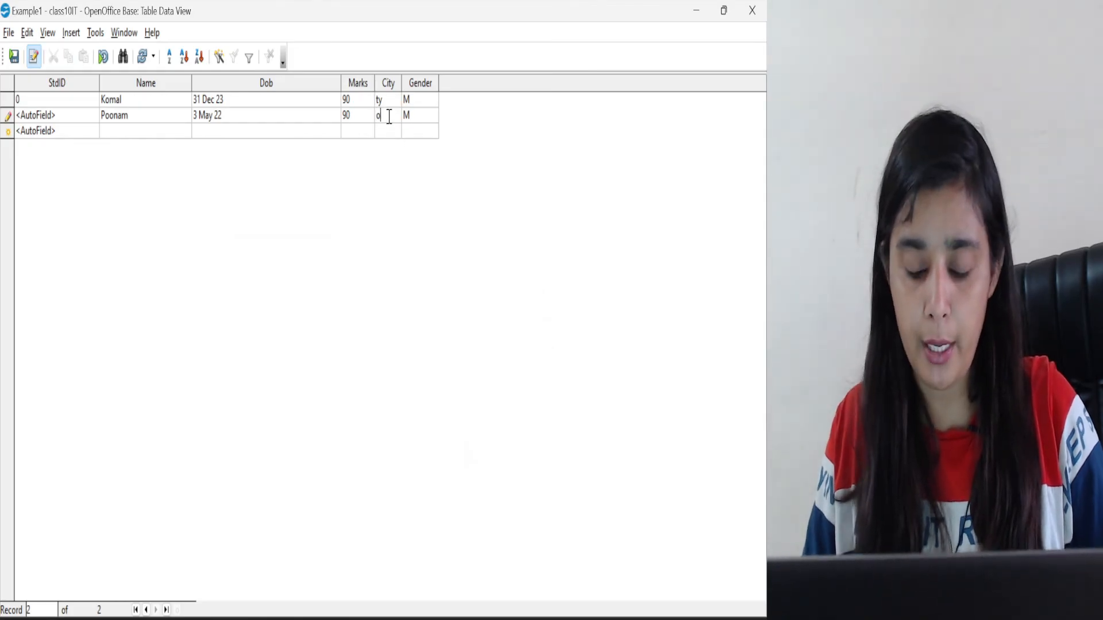
{"action": "type", "text": "op"}
{"action": "left_click", "coordinate": [364, 135]}
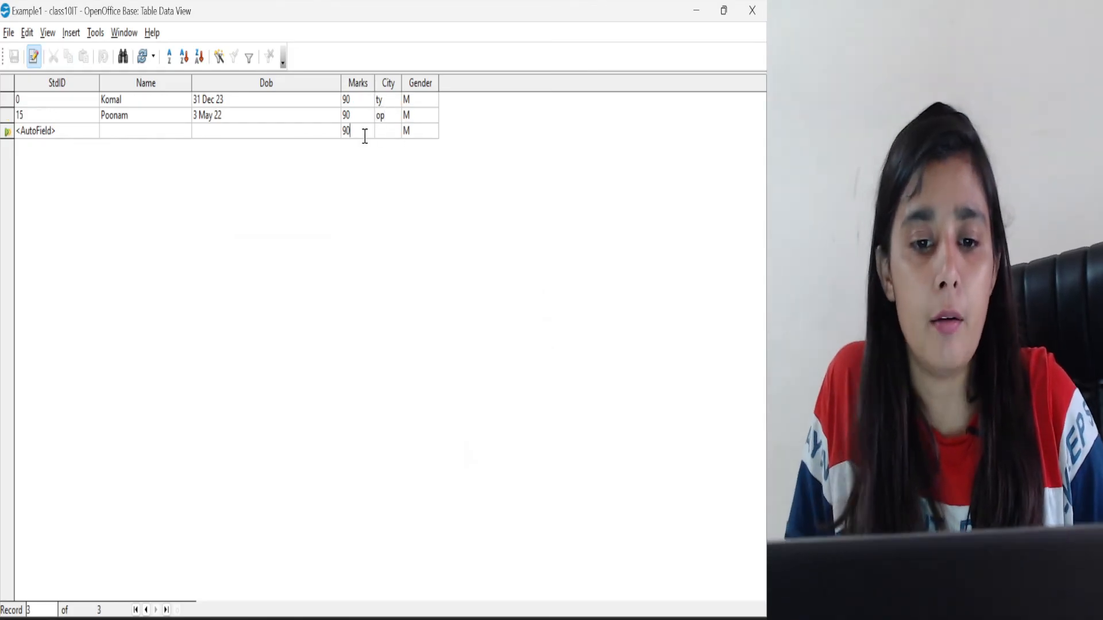
Step: Change the StdID of the second record to 1
{"action": "left_click", "coordinate": [345, 118]}
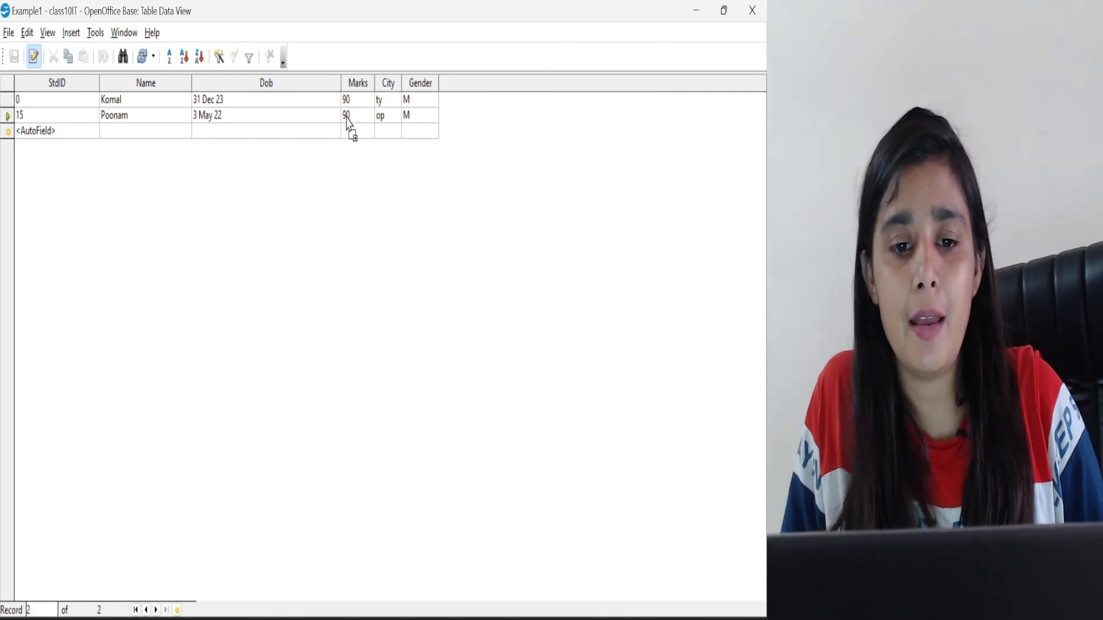
{"action": "double_click", "coordinate": [345, 118]}
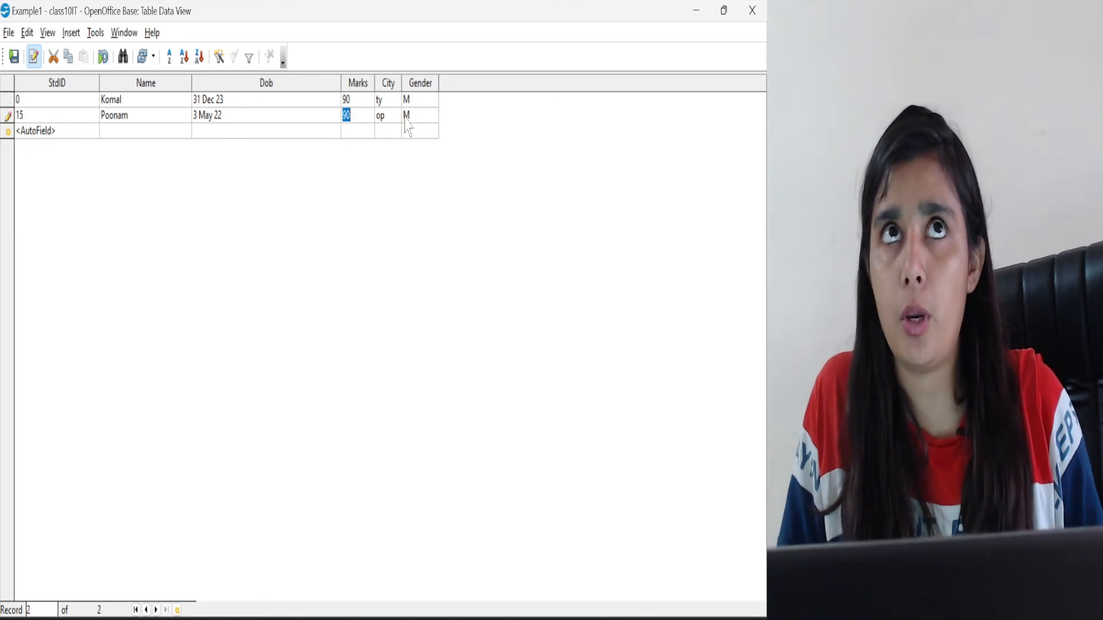
{"action": "left_click", "coordinate": [29, 117]}
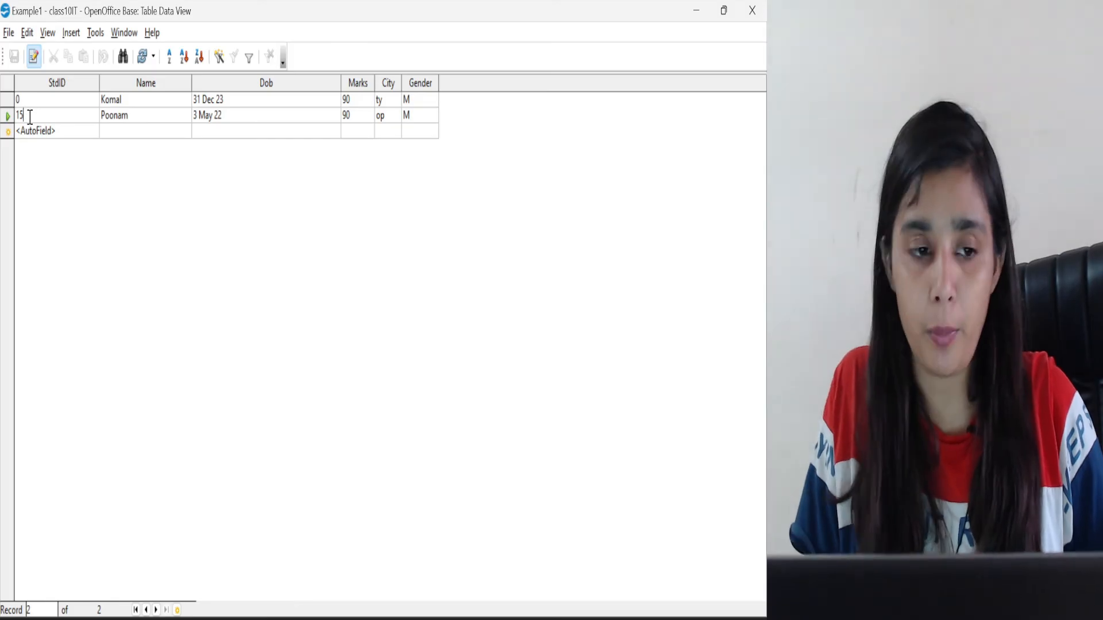
{"action": "key", "text": "BackSpace"}
{"action": "key", "text": "BackSpace"}
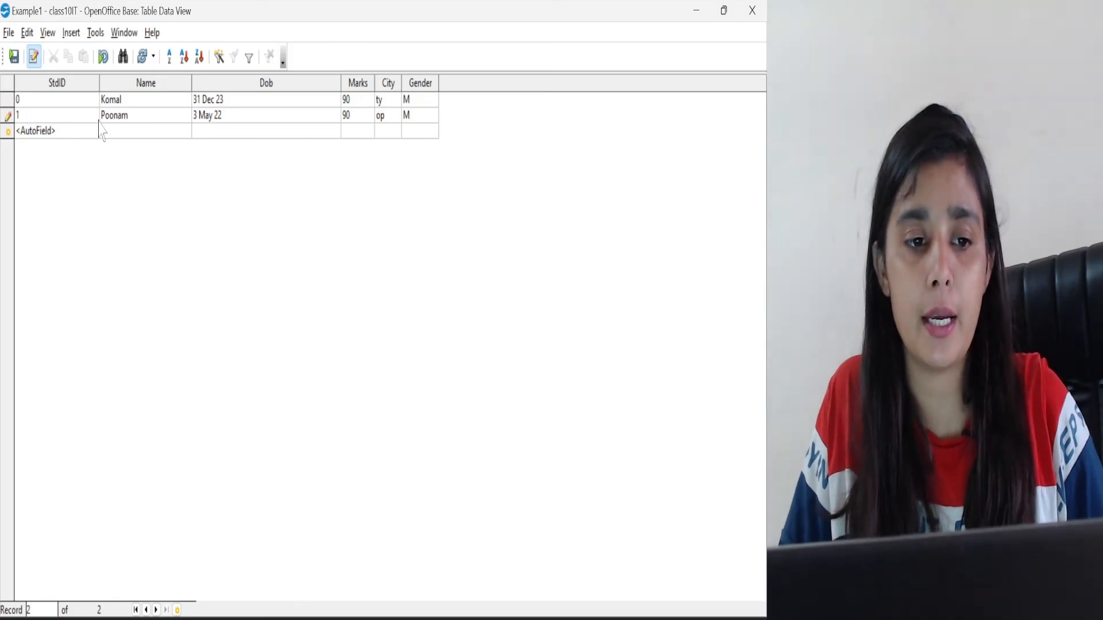
{"action": "left_click", "coordinate": [130, 117]}
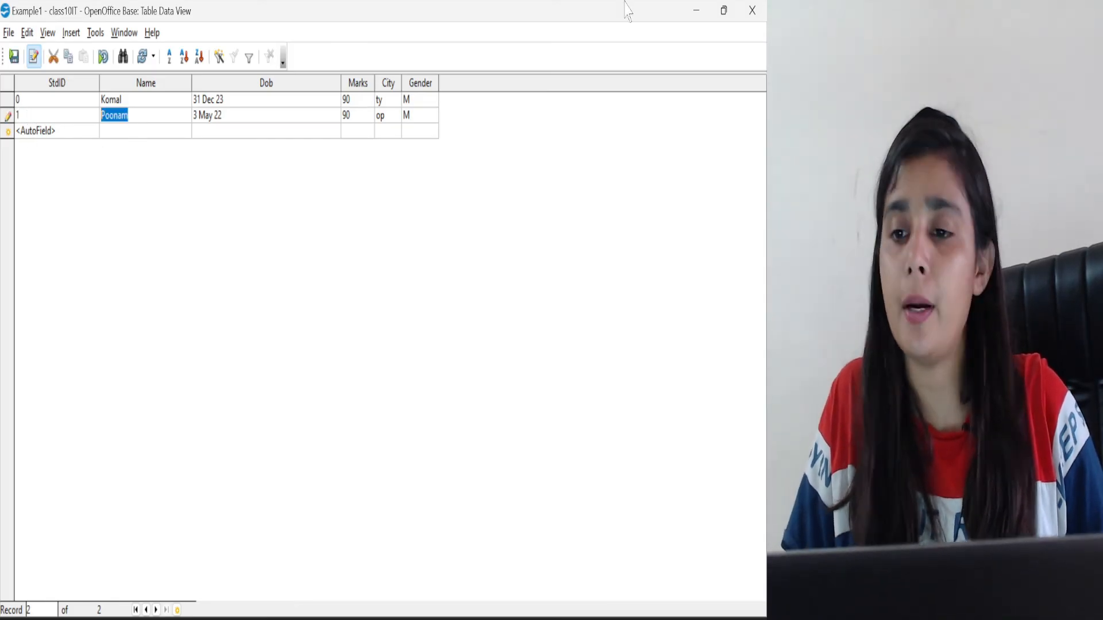
Step: Close the table data view and open Example1 in design view on the StdID field's type
{"action": "left_click", "coordinate": [751, 9]}
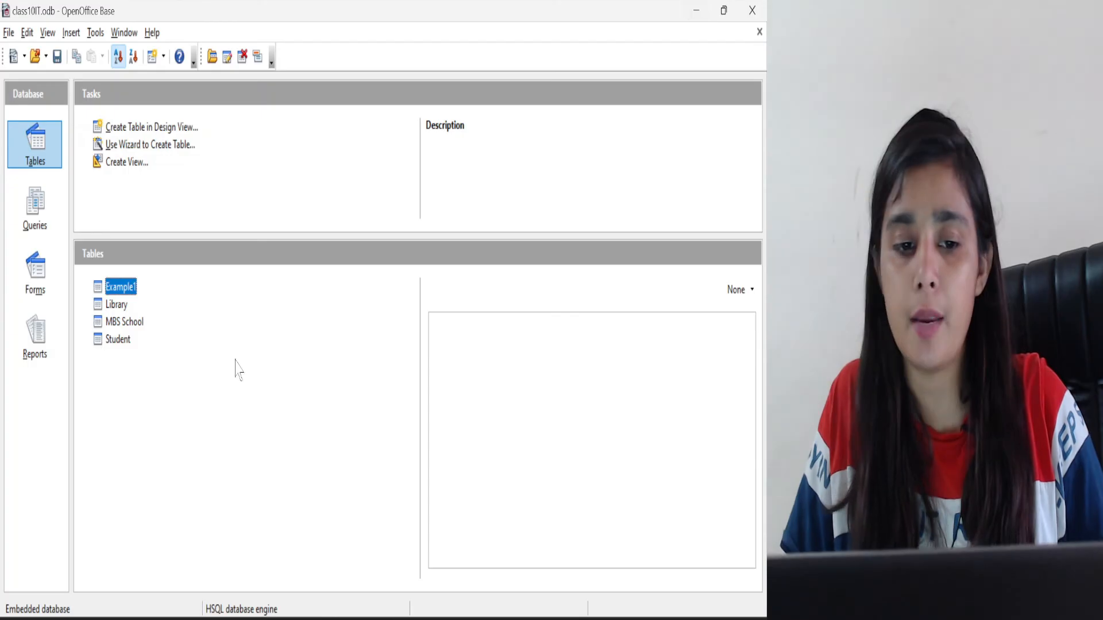
{"action": "right_click", "coordinate": [118, 288]}
{"action": "left_click", "coordinate": [147, 360]}
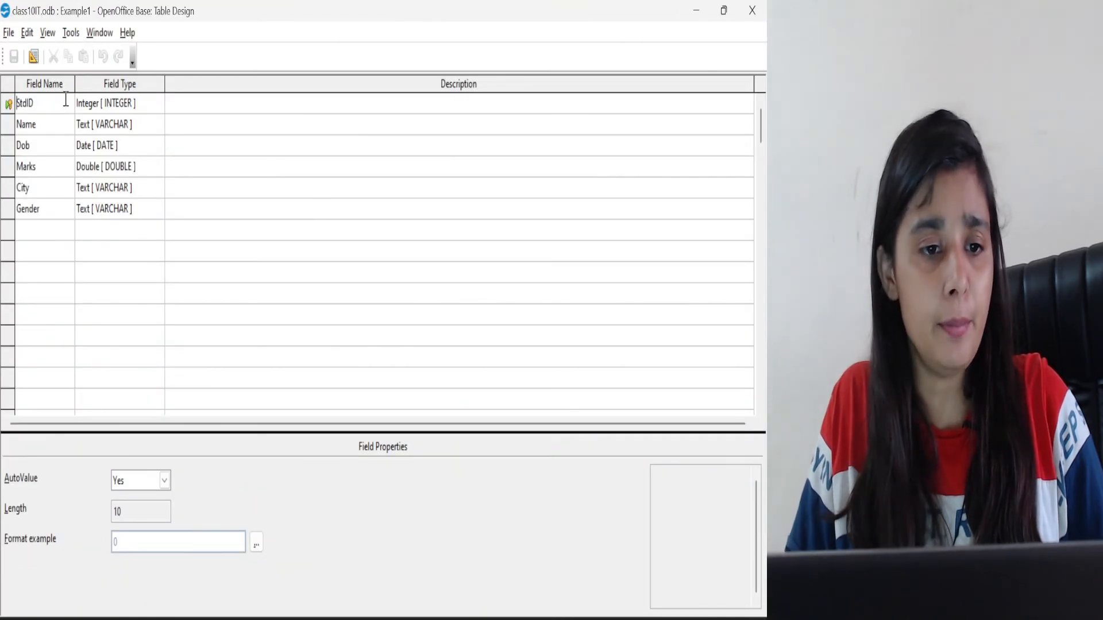
{"action": "left_click", "coordinate": [89, 109]}
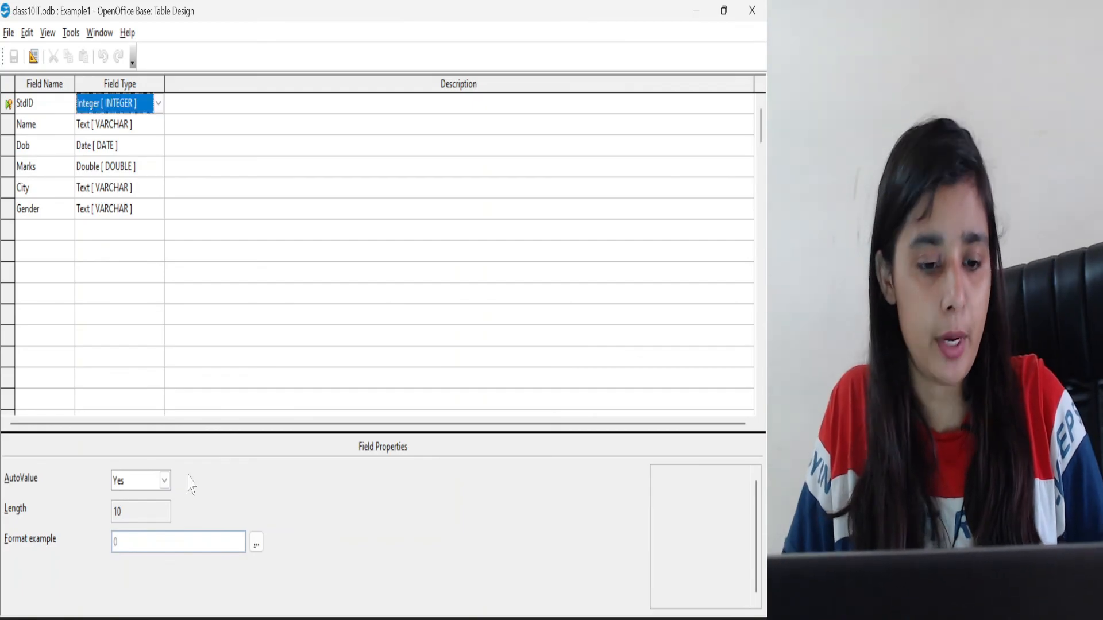
Step: Examine the Number, Percent, Date and Currency formats offered for StdID, and close the format settings and table design without applying anything
{"action": "left_click", "coordinate": [257, 546]}
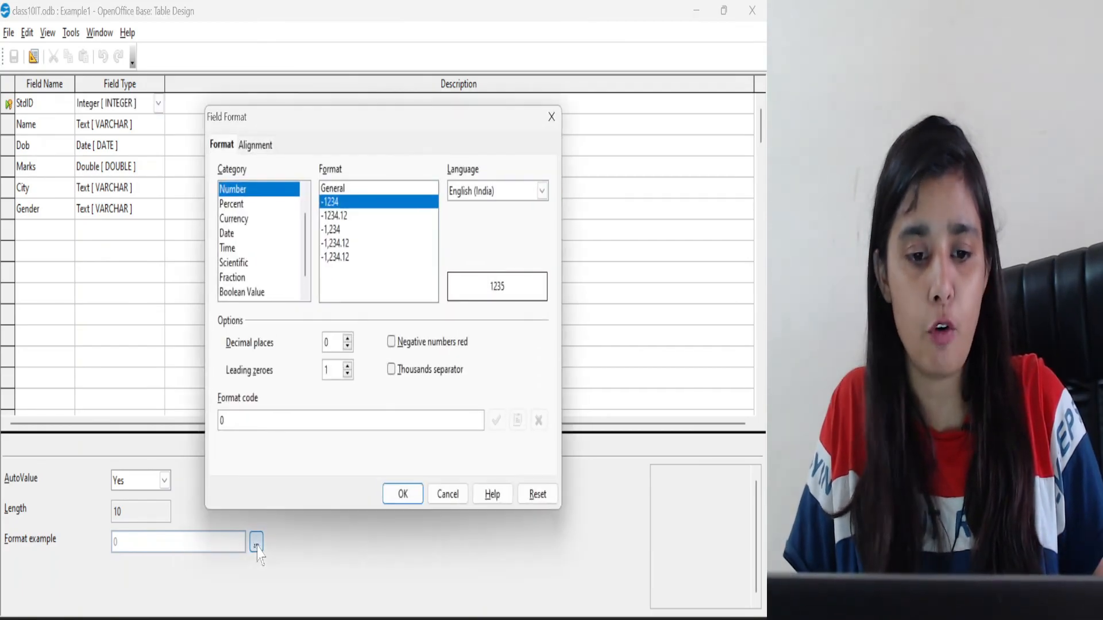
{"action": "left_click", "coordinate": [336, 215]}
{"action": "left_click", "coordinate": [332, 229]}
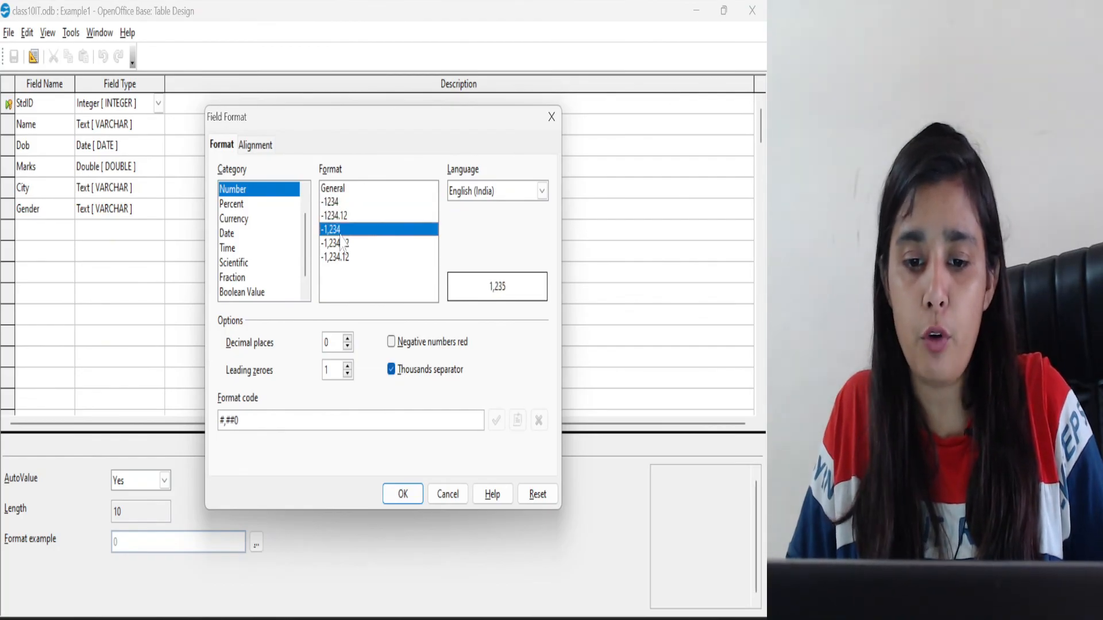
{"action": "left_click", "coordinate": [342, 243]}
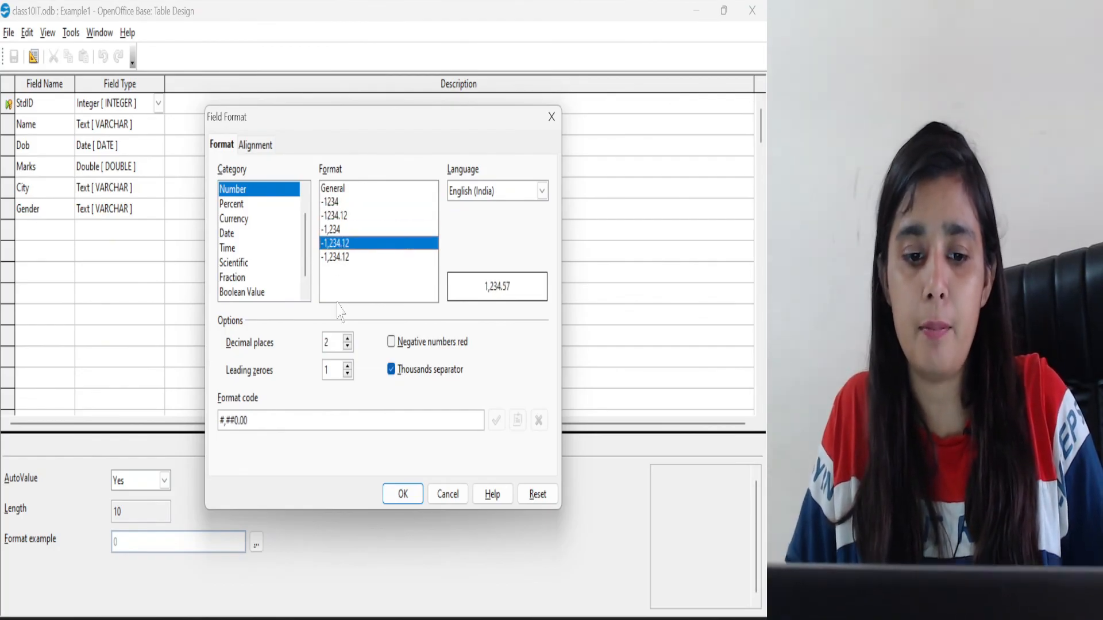
{"action": "left_click", "coordinate": [328, 190]}
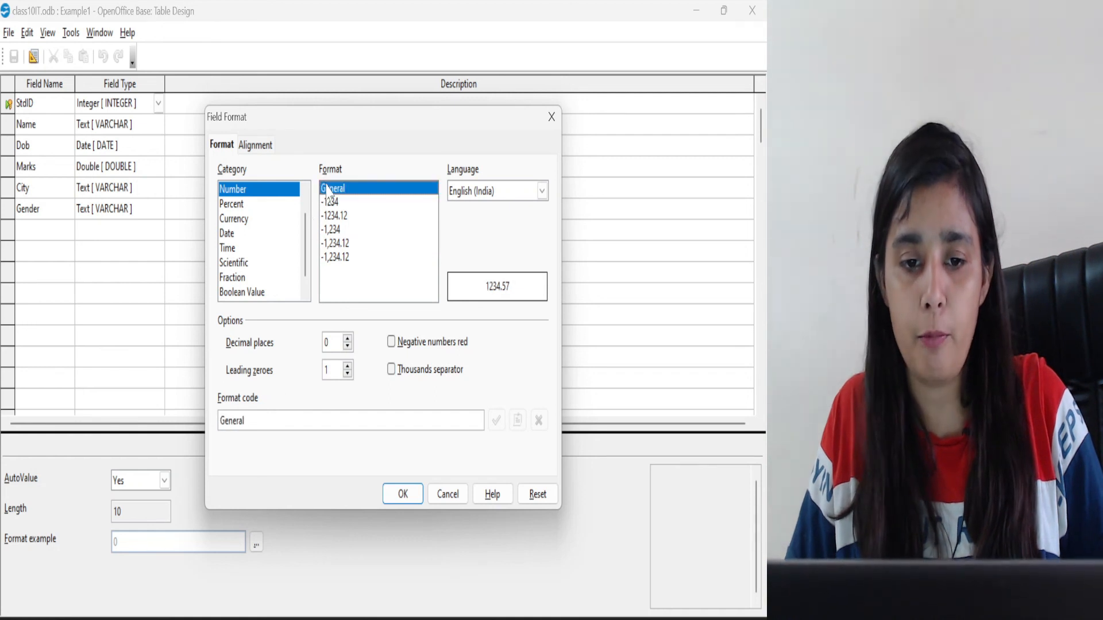
{"action": "left_click", "coordinate": [237, 205]}
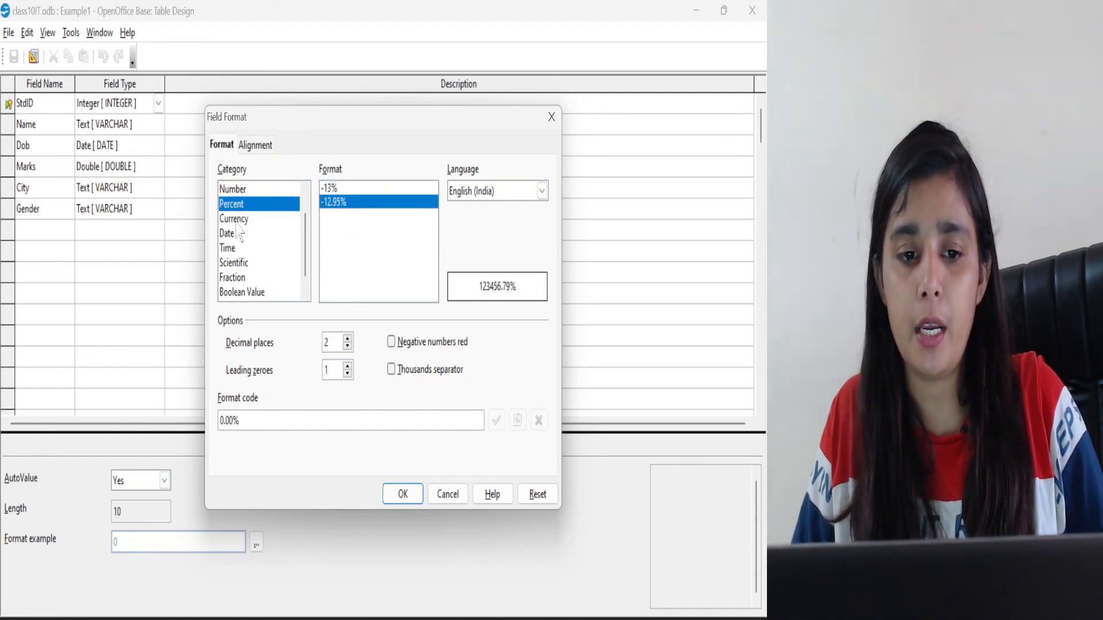
{"action": "left_click", "coordinate": [237, 234]}
{"action": "left_click_drag", "start_coordinate": [307, 226], "coordinate": [306, 198]}
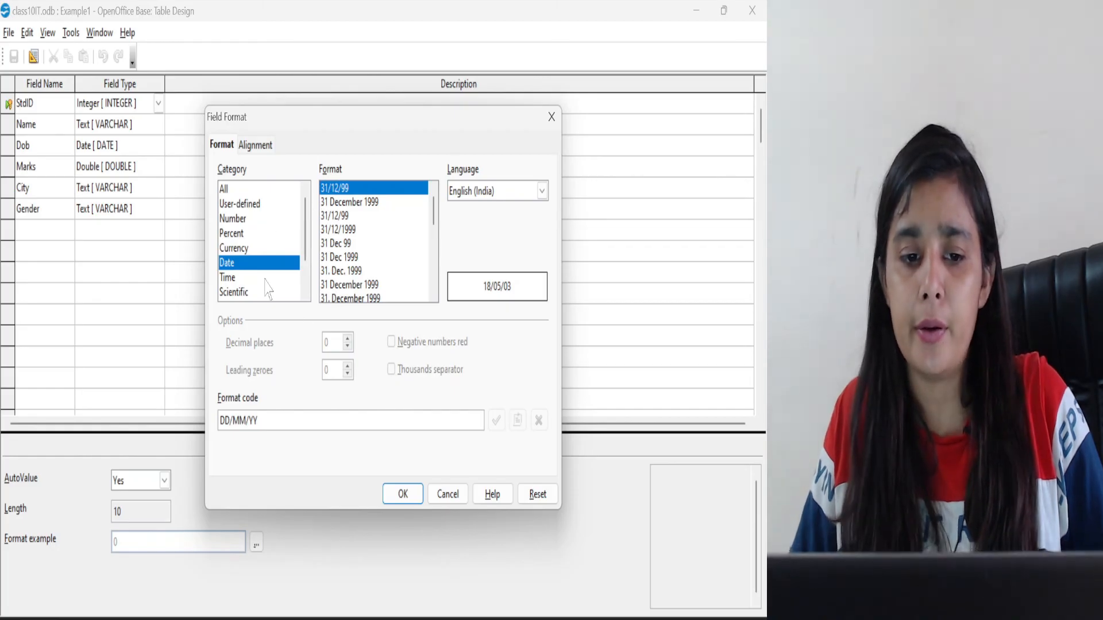
{"action": "left_click", "coordinate": [247, 280]}
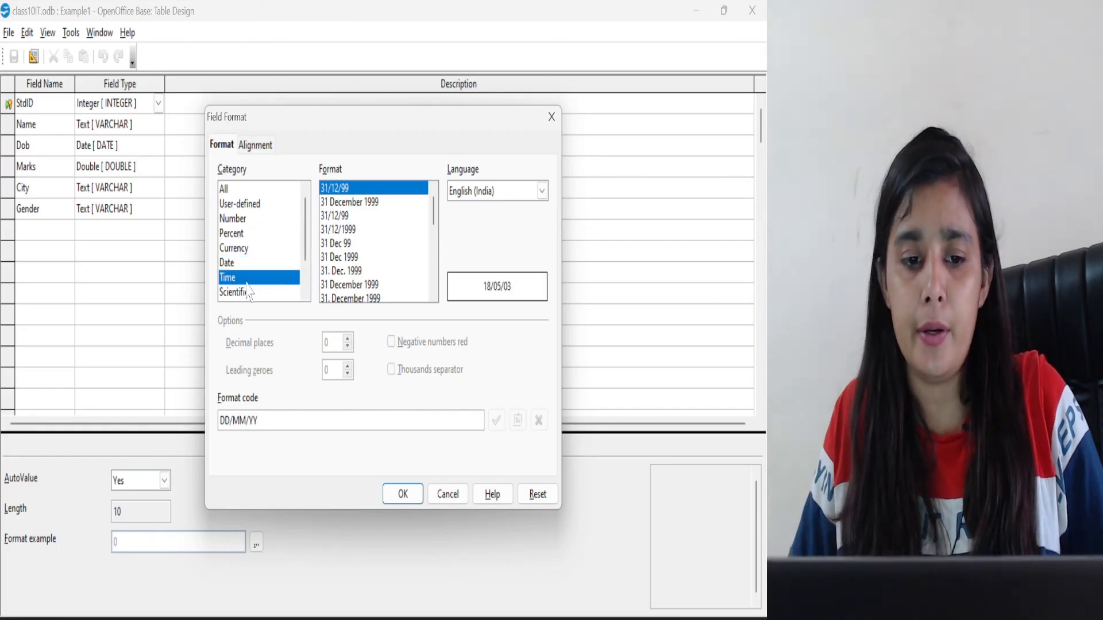
{"action": "left_click", "coordinate": [256, 251]}
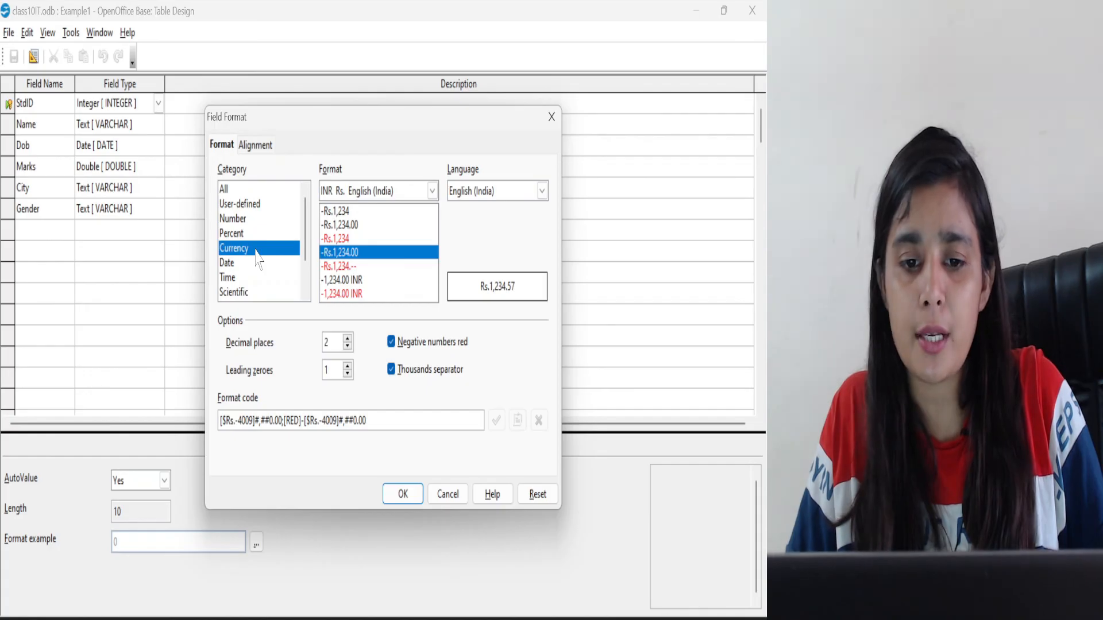
{"action": "left_click", "coordinate": [551, 117]}
{"action": "left_click", "coordinate": [763, 10]}
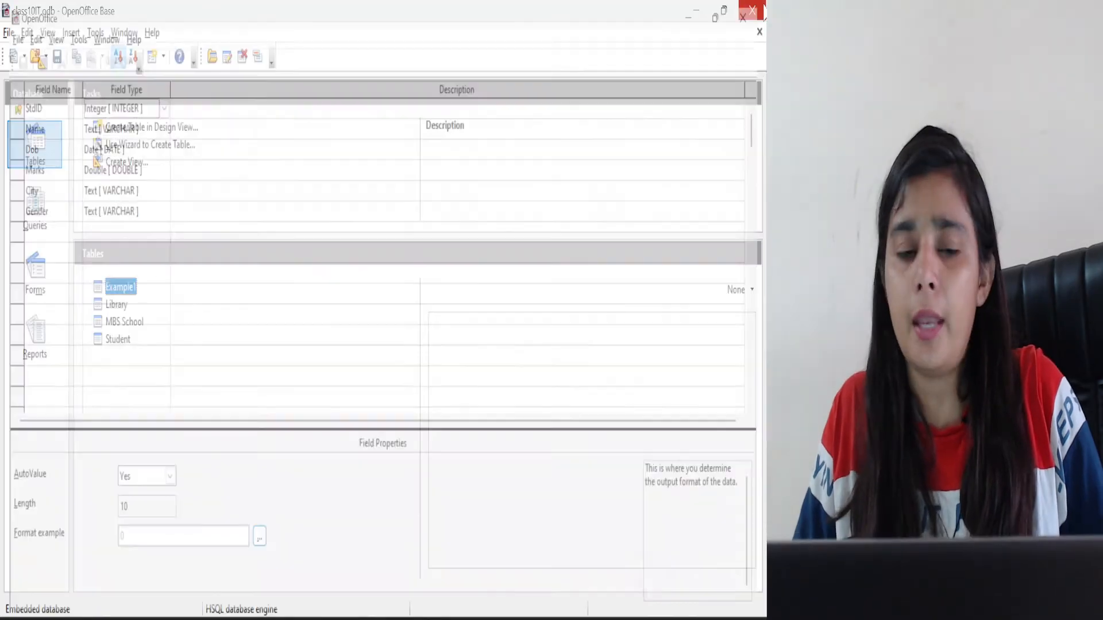
Step: Reopen the Example1 records, and highlight the Format Examples bullet on the Class – #4 slide in PowerPoint
{"action": "double_click", "coordinate": [120, 287]}
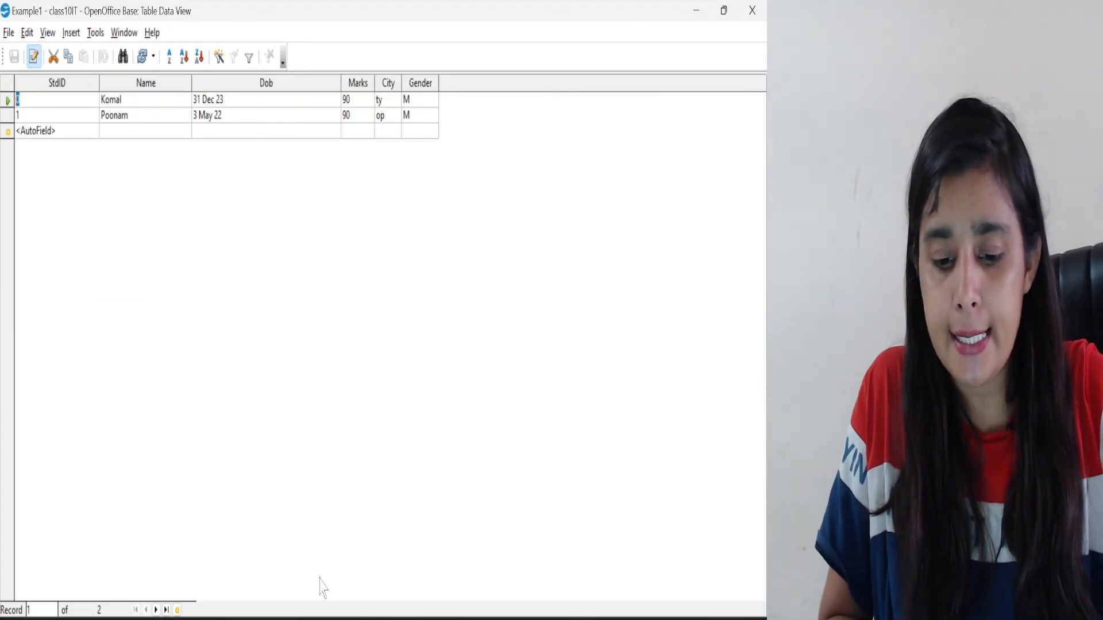
{"action": "left_click", "coordinate": [339, 619]}
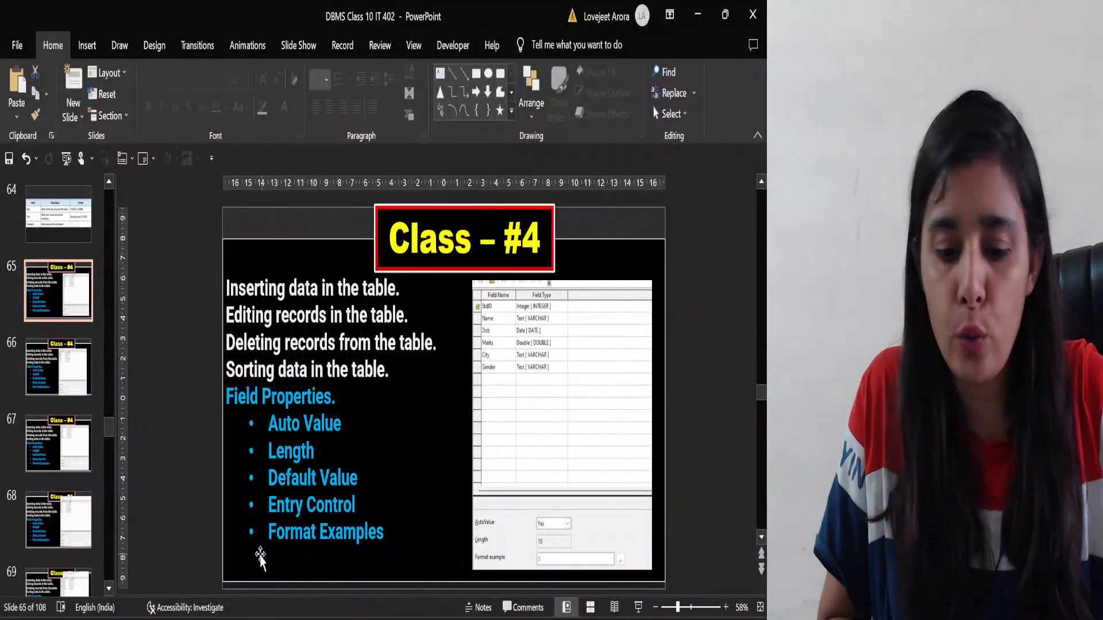
{"action": "left_click_drag", "start_coordinate": [270, 532], "coordinate": [381, 535]}
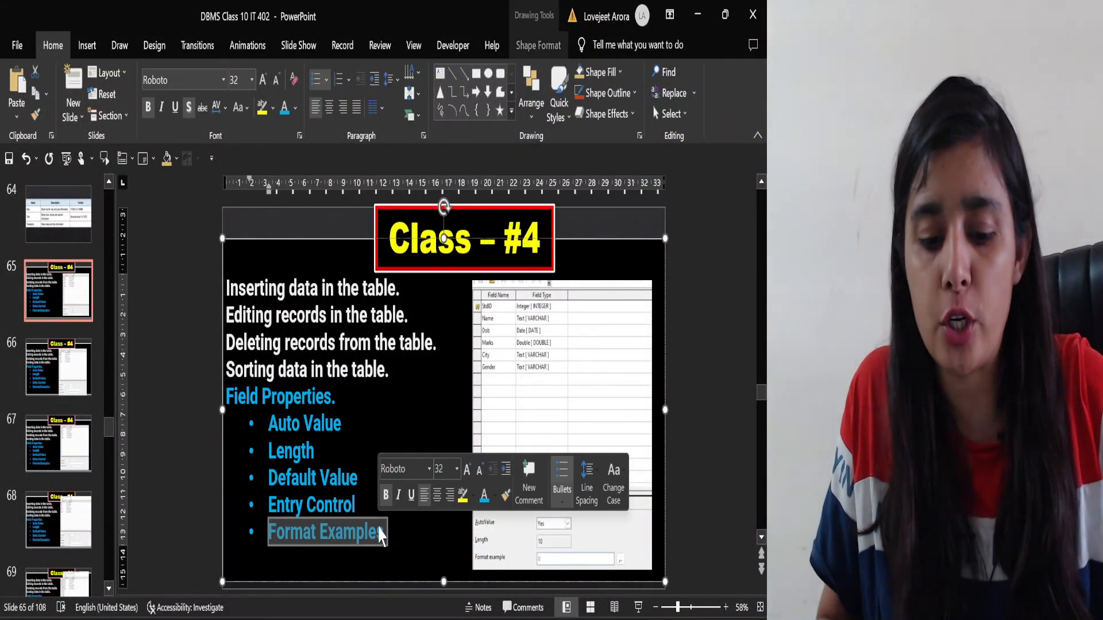